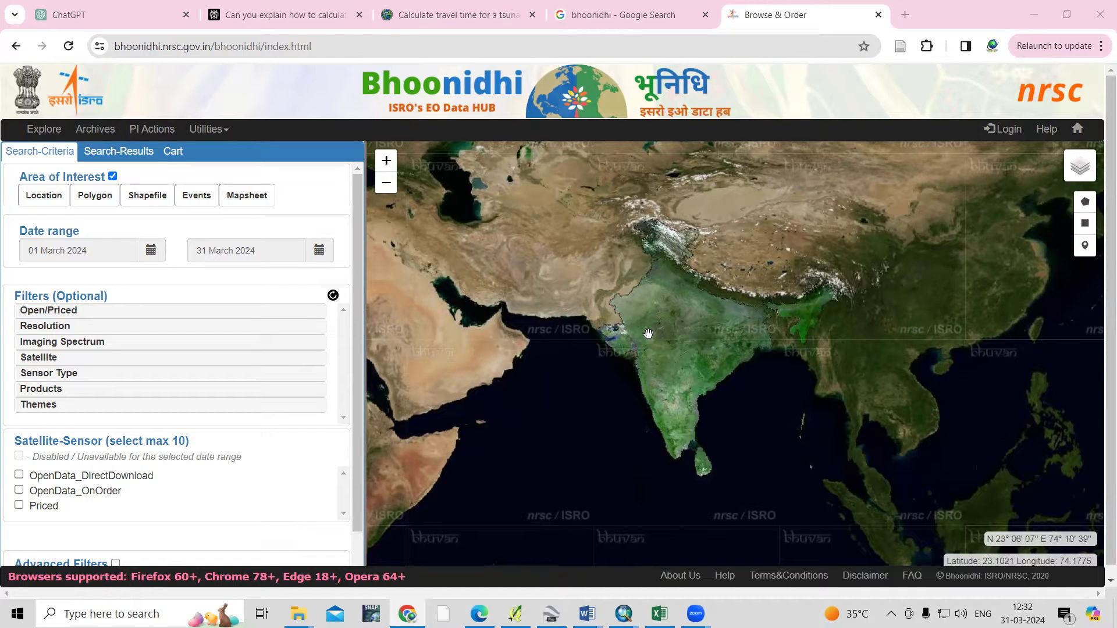
Pan the India map slightly left, then switch to the 'bhoonidhi - Google Search' results
left_click_drag(657, 356, 616, 374)
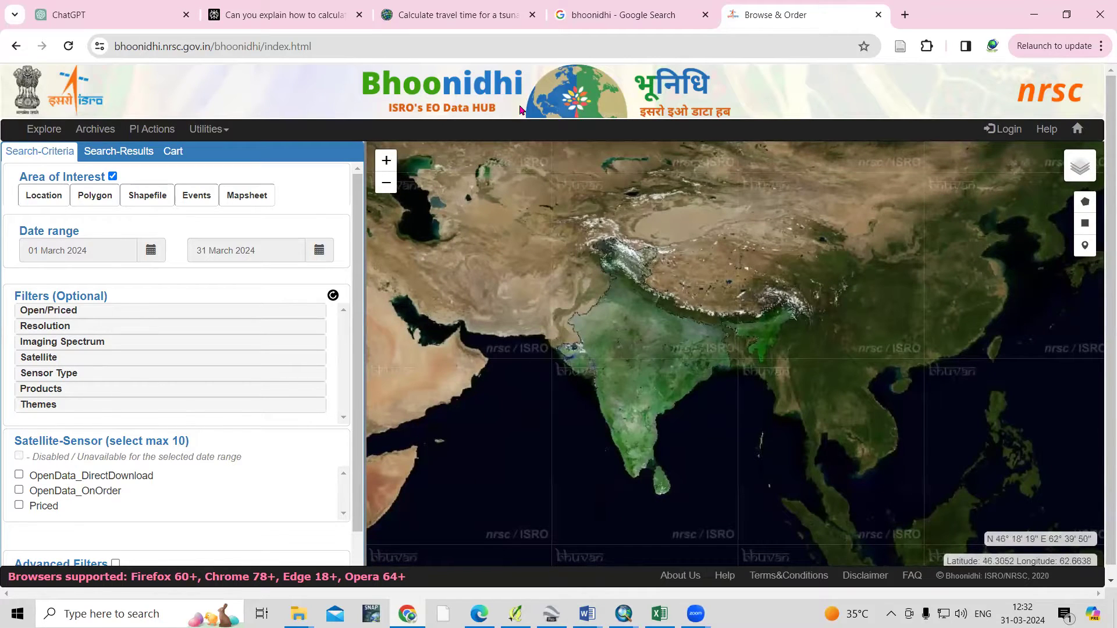
left_click(591, 22)
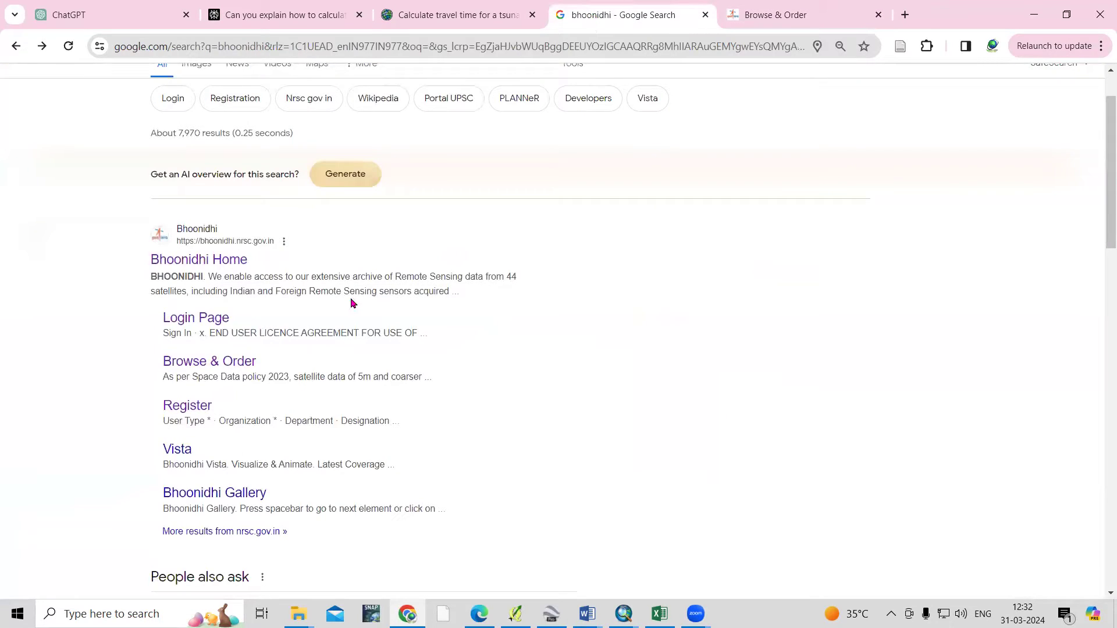
Open the Bhoonidhi Home result (bhoonidhi.nrsc.gov.in) from the bhoonidhi search results
scroll(351, 303, "up", 1)
left_click_drag(223, 91, 24, 146)
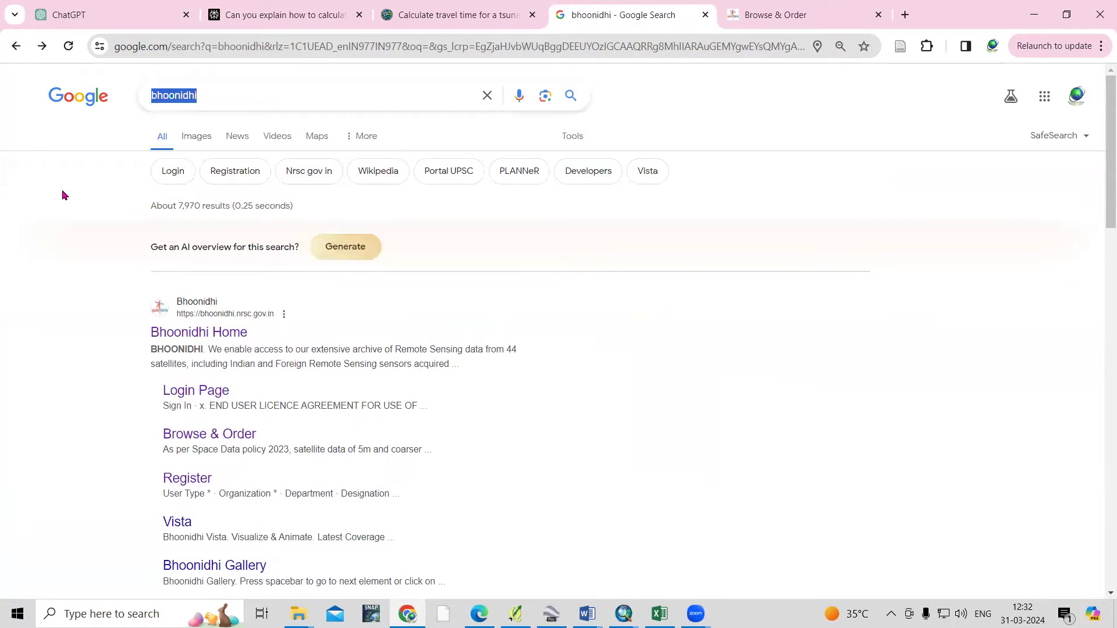
left_click(61, 237)
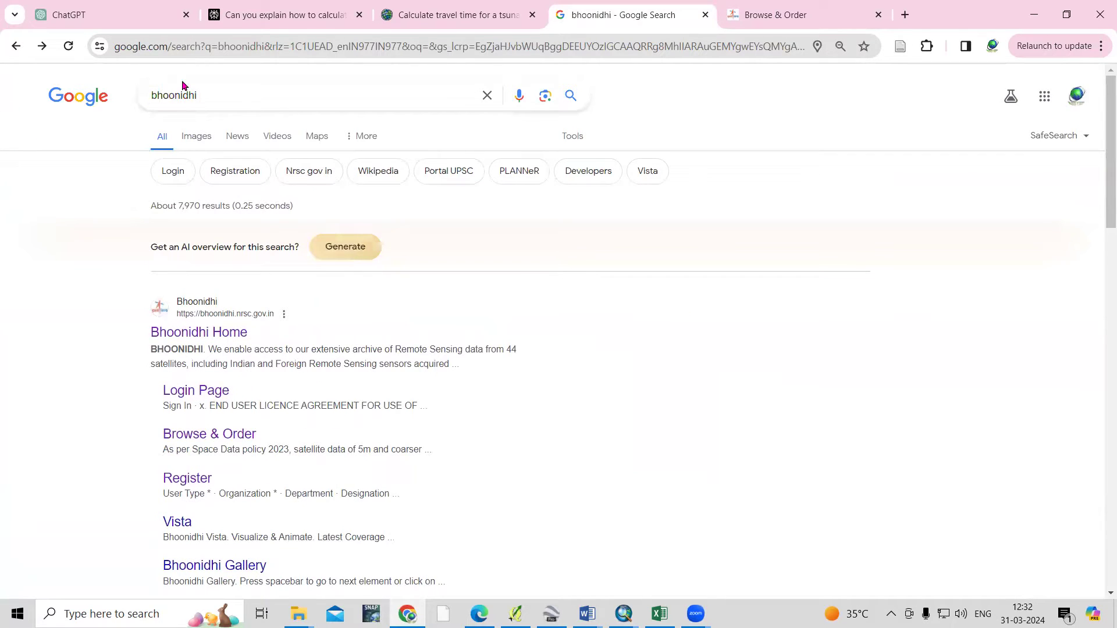
left_click(207, 336)
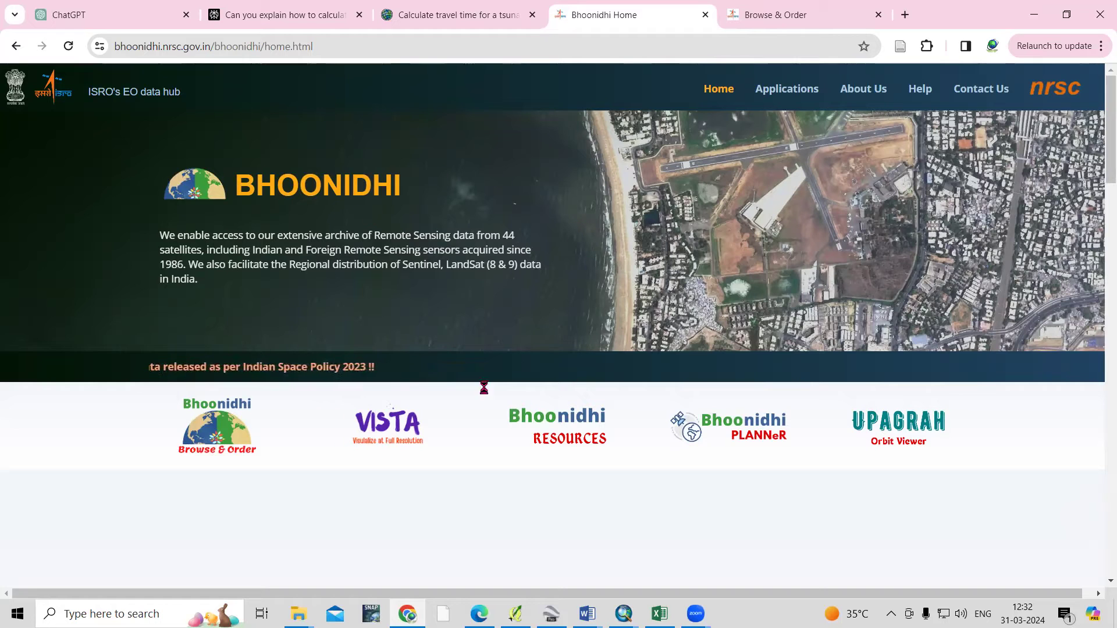
Scroll to the Applications section and launch Bhoonidhi Browse & Order
scroll(394, 392, "down", 3)
scroll(393, 399, "down", 2)
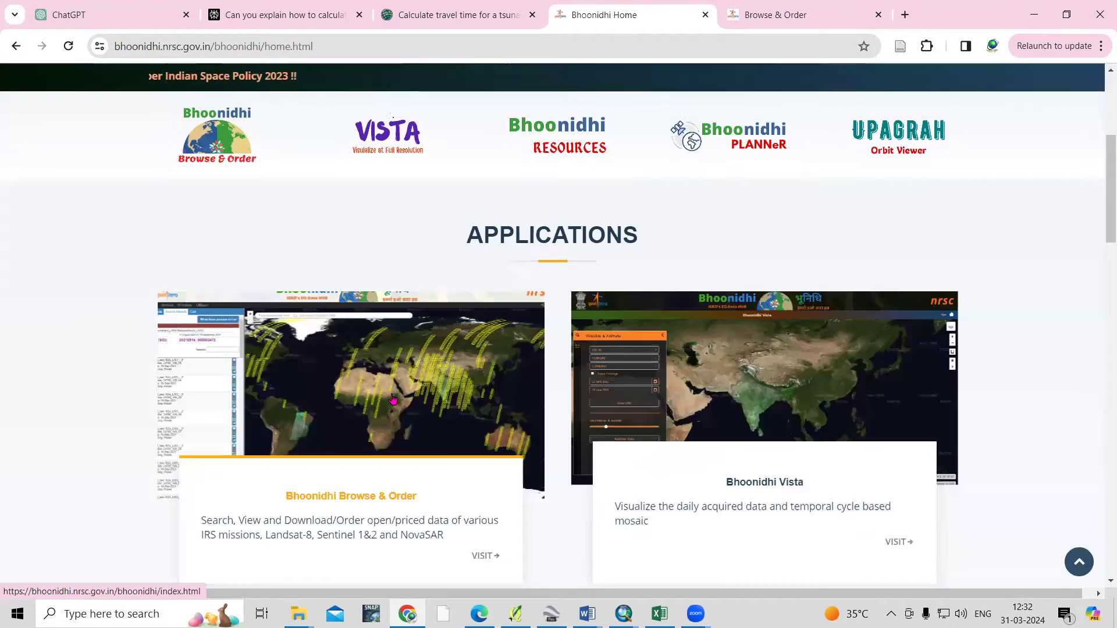
scroll(527, 381, "down", 2)
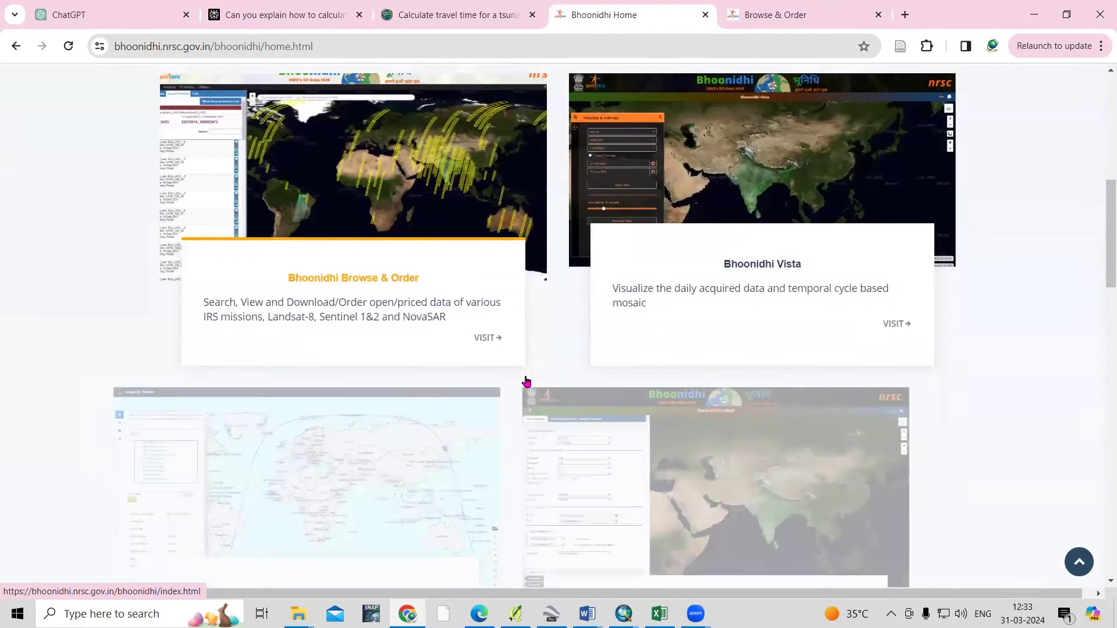
scroll(526, 384, "down", 7)
scroll(526, 384, "up", 8)
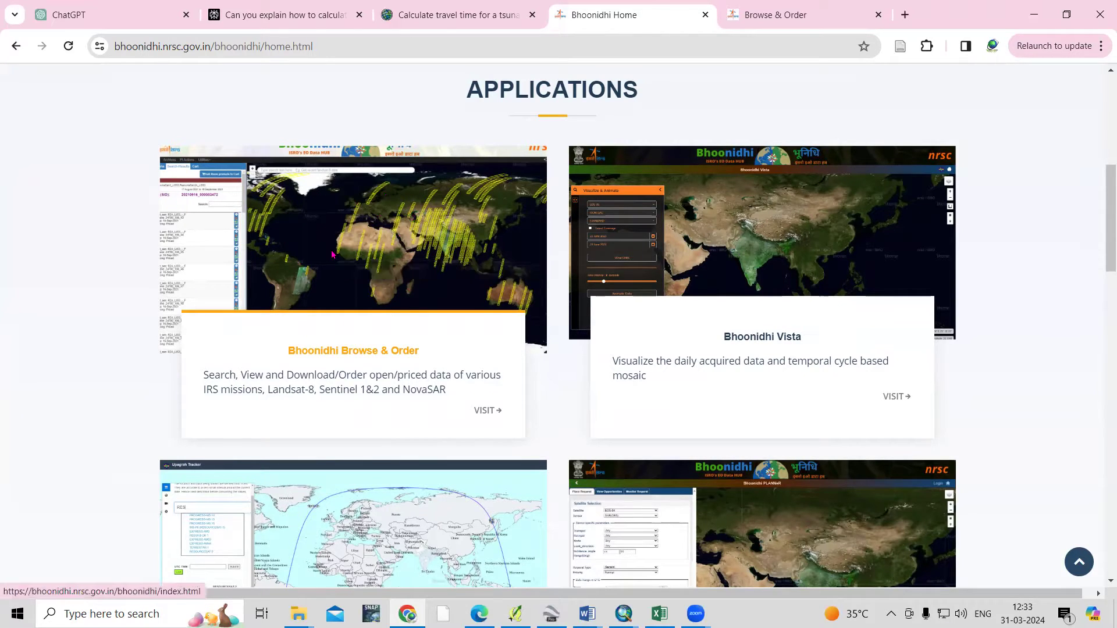
left_click(331, 254)
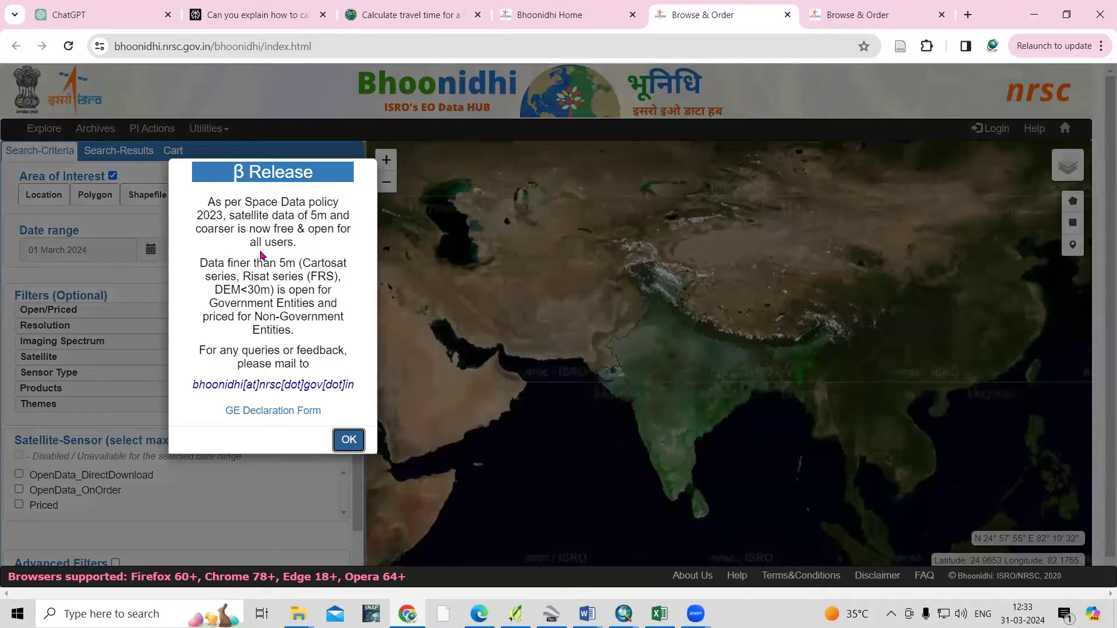
Dismiss the β Release notice and zoom into the reservoir region in western India
left_click(348, 443)
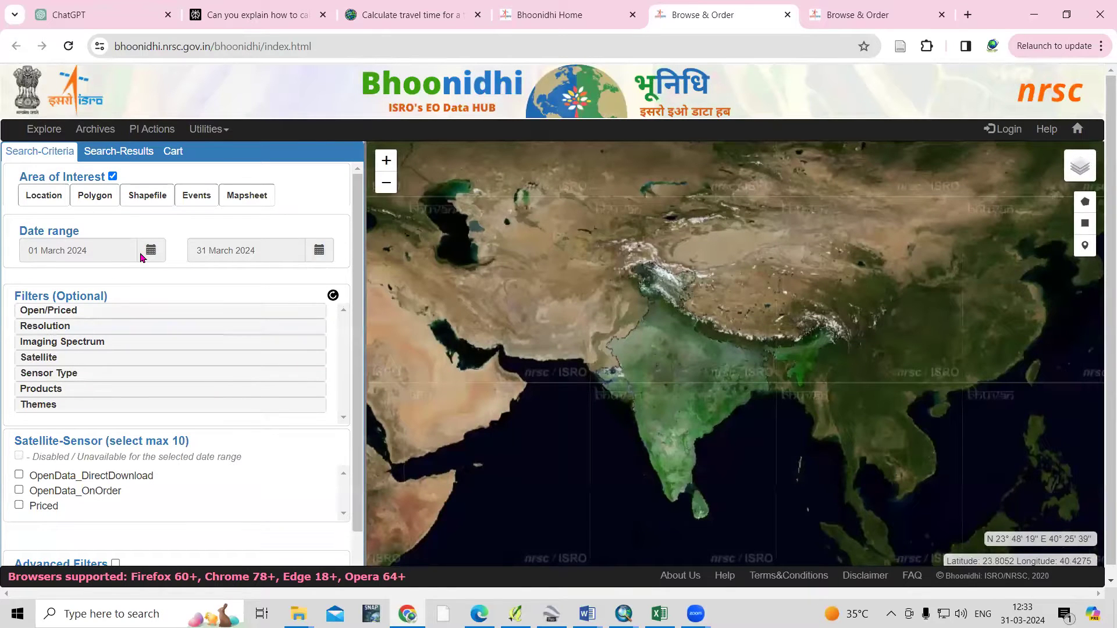
scroll(660, 401, "up", 4)
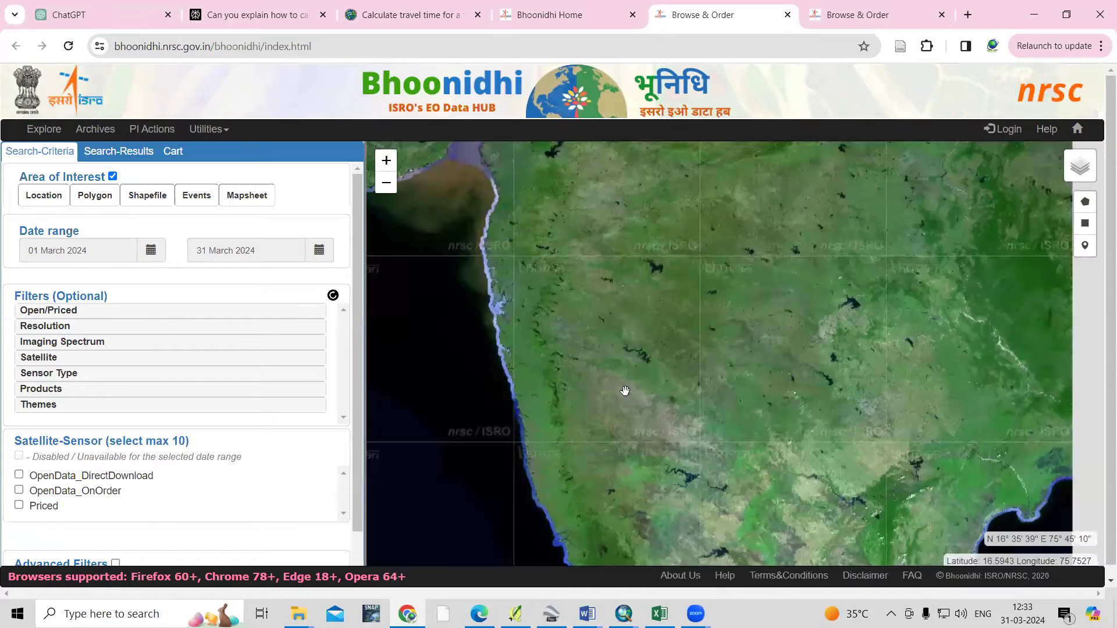
scroll(615, 407, "up", 1)
scroll(657, 447, "up", 2)
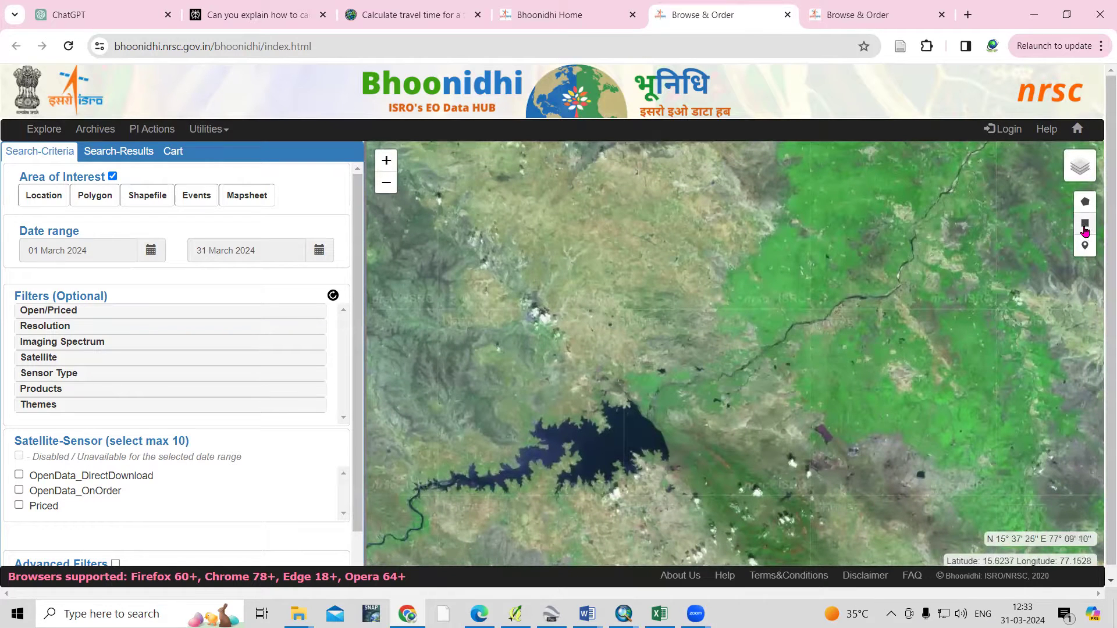
Draw a rectangular area of interest around the reservoir and dismiss the satellite-sensor warning
left_click(1086, 230)
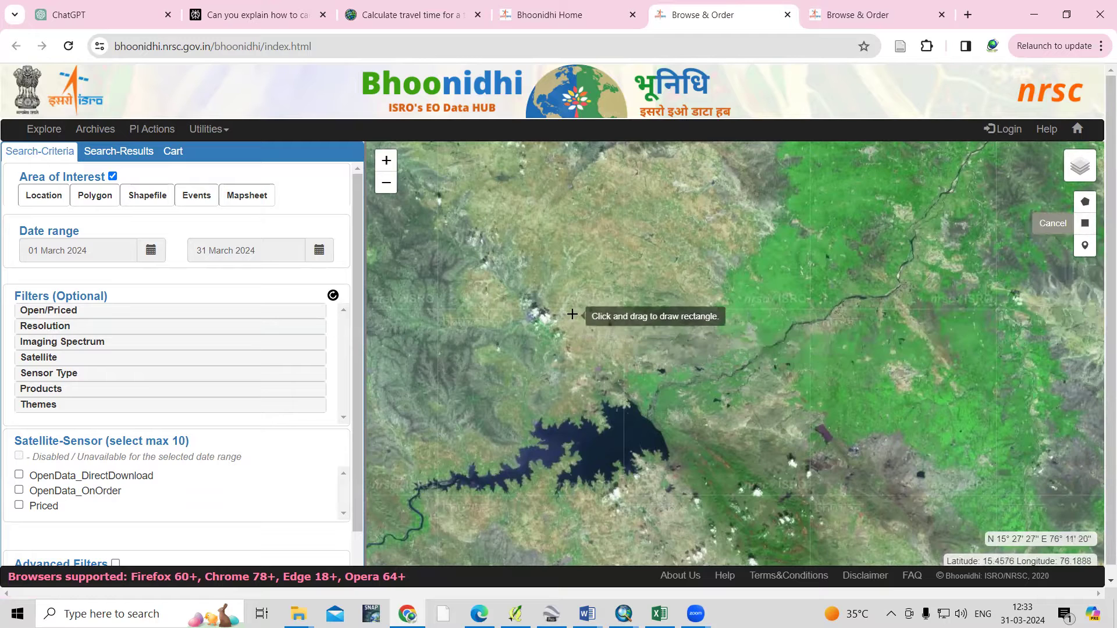
mouse_move(589, 302)
left_mouse_down()
mouse_move(606, 351)
mouse_move(750, 472)
left_mouse_up()
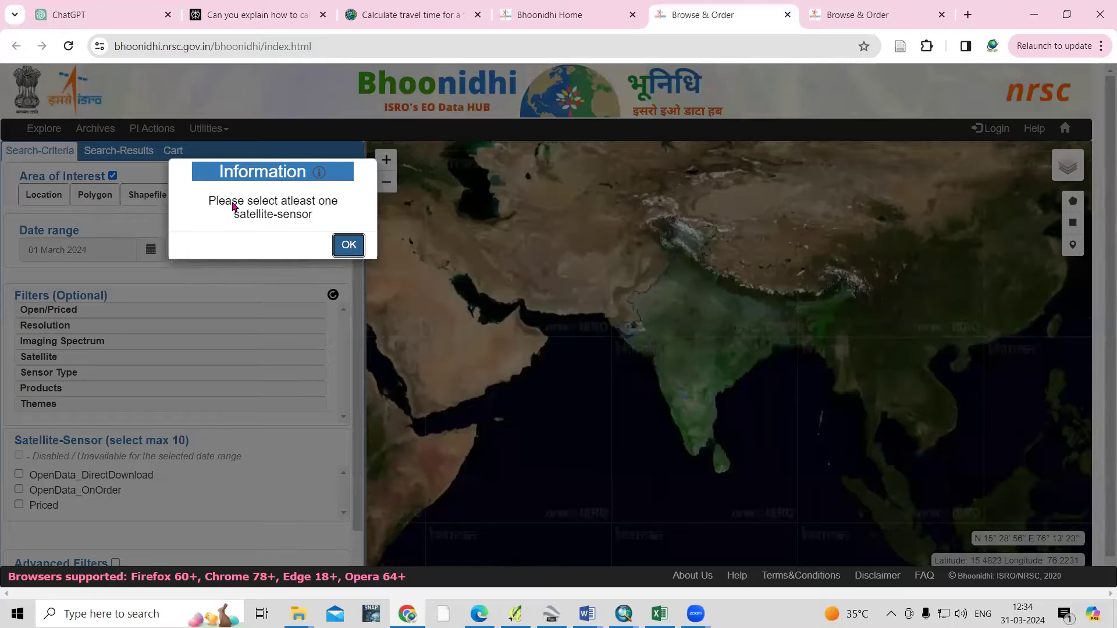
left_click(349, 245)
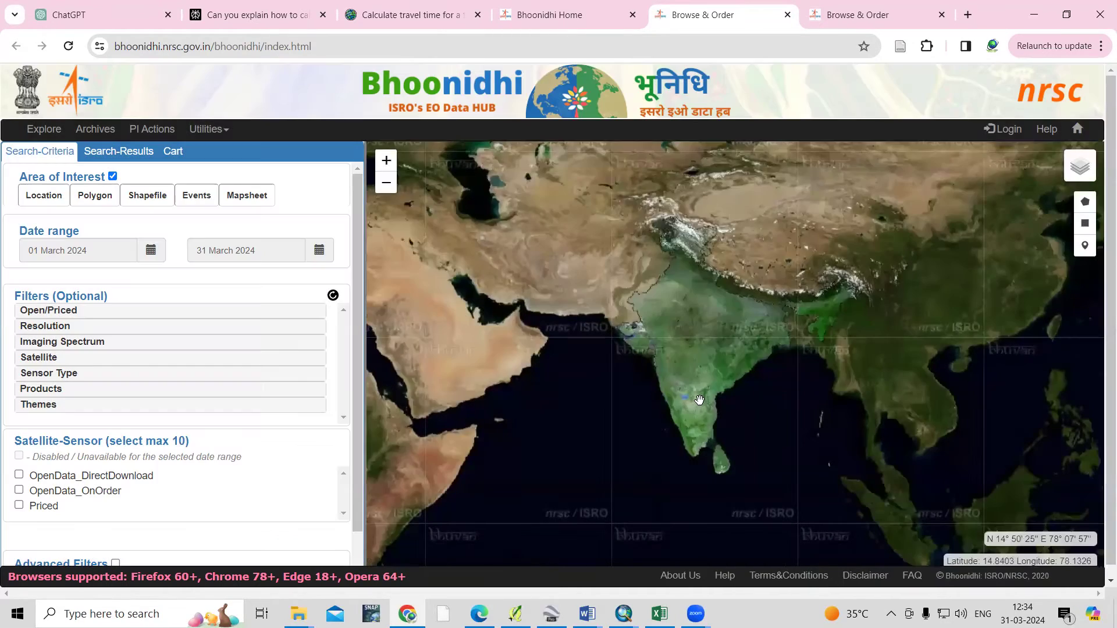
Zoom to the AOI, expand the Open/Priced and Resolution filters, and open a new tab
scroll(688, 400, "up", 2)
scroll(624, 391, "up", 1)
scroll(576, 332, "up", 1)
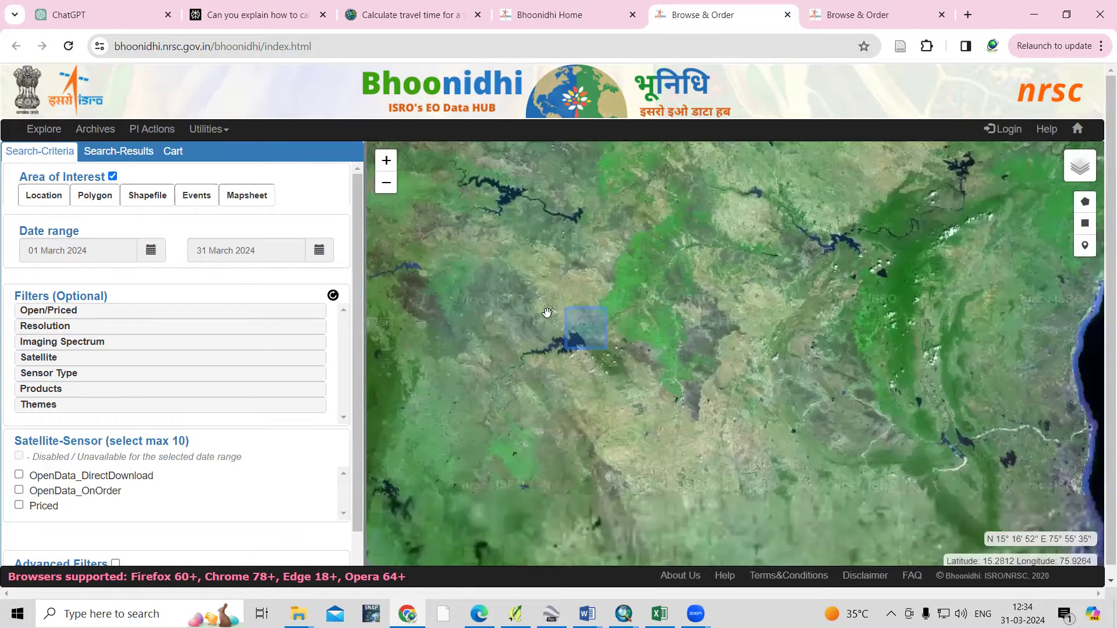
left_click(58, 314)
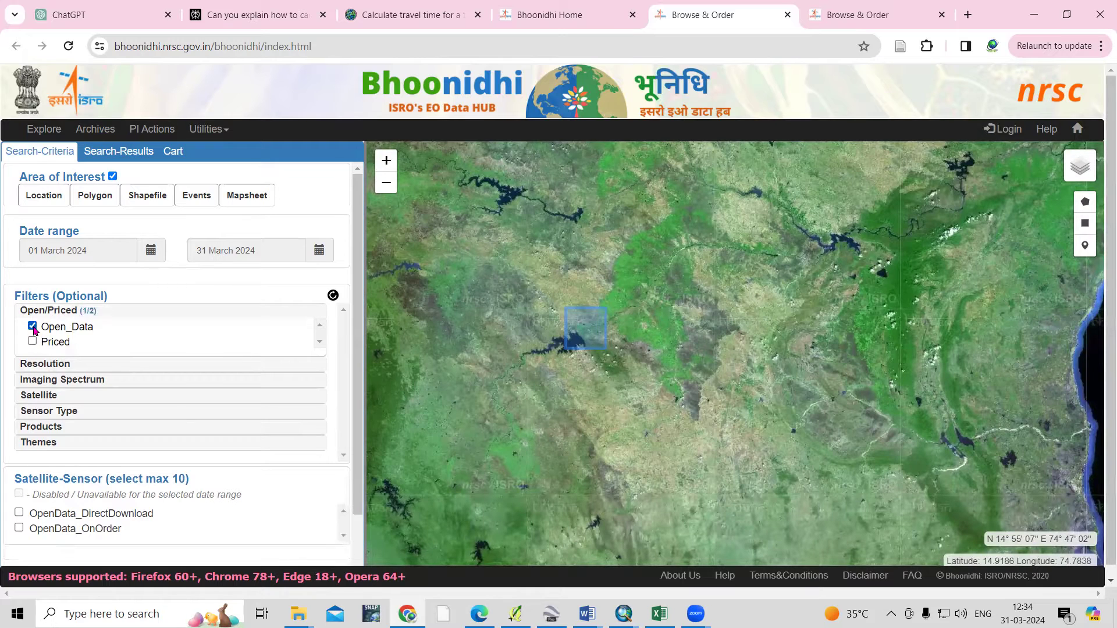
left_click(65, 367)
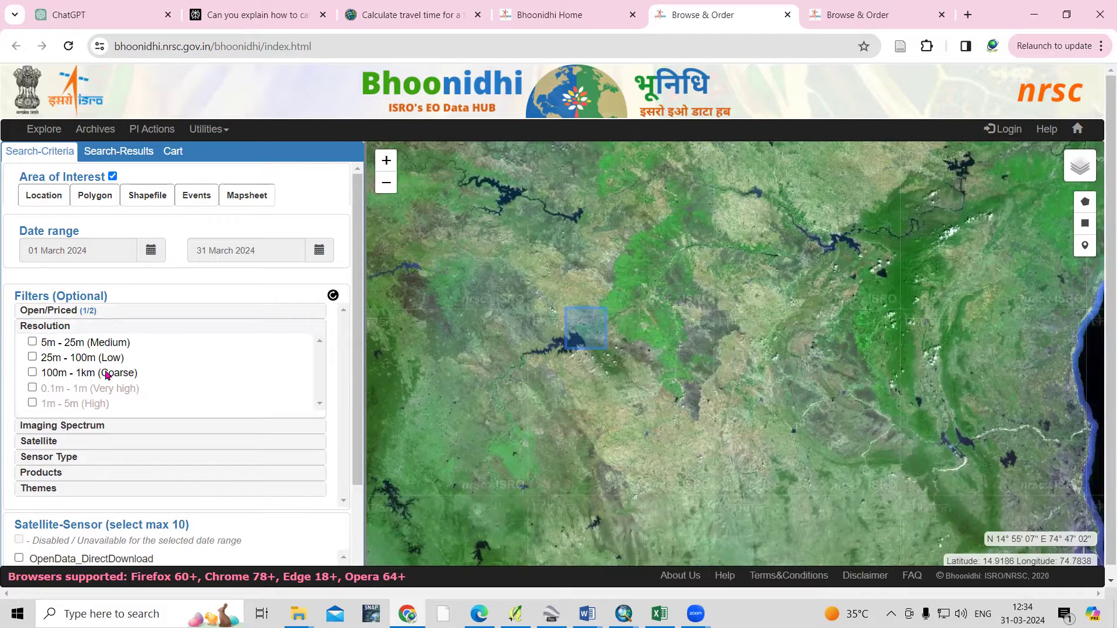
left_click(968, 15)
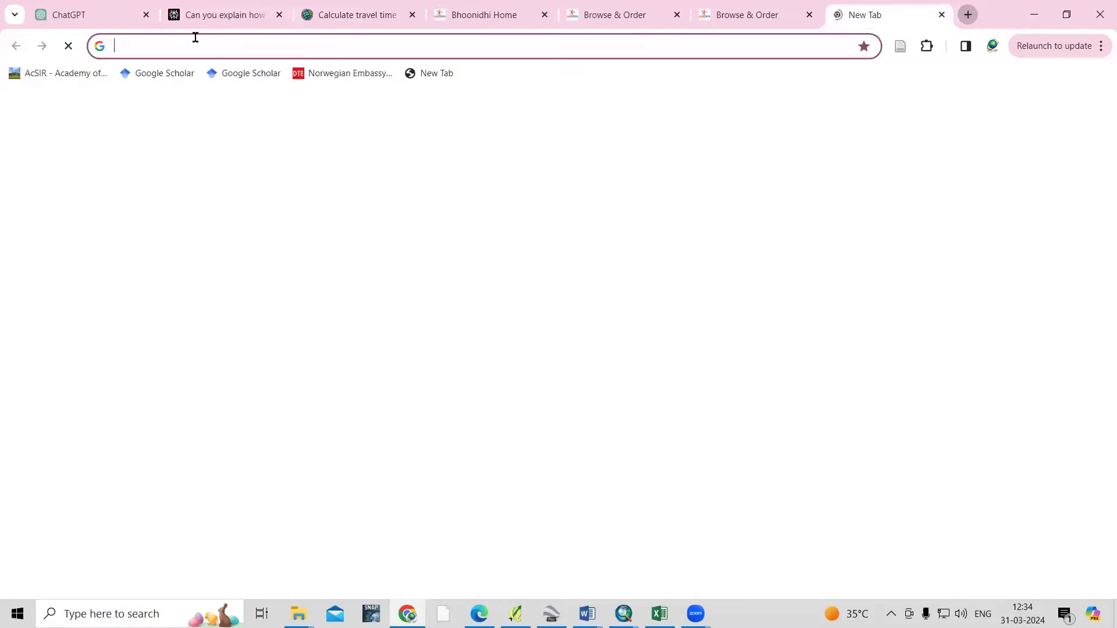
Look up 'sentinel 2 bands' images, preview the ResearchGate band table, and return to Browse & Order
type("sent")
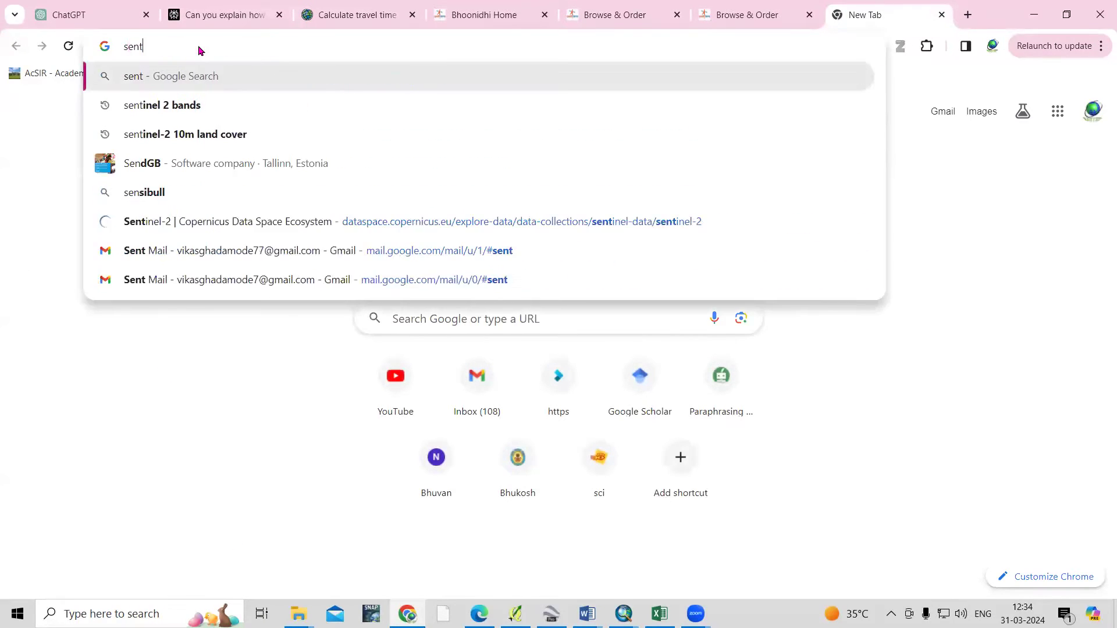
type("inel 2 bands")
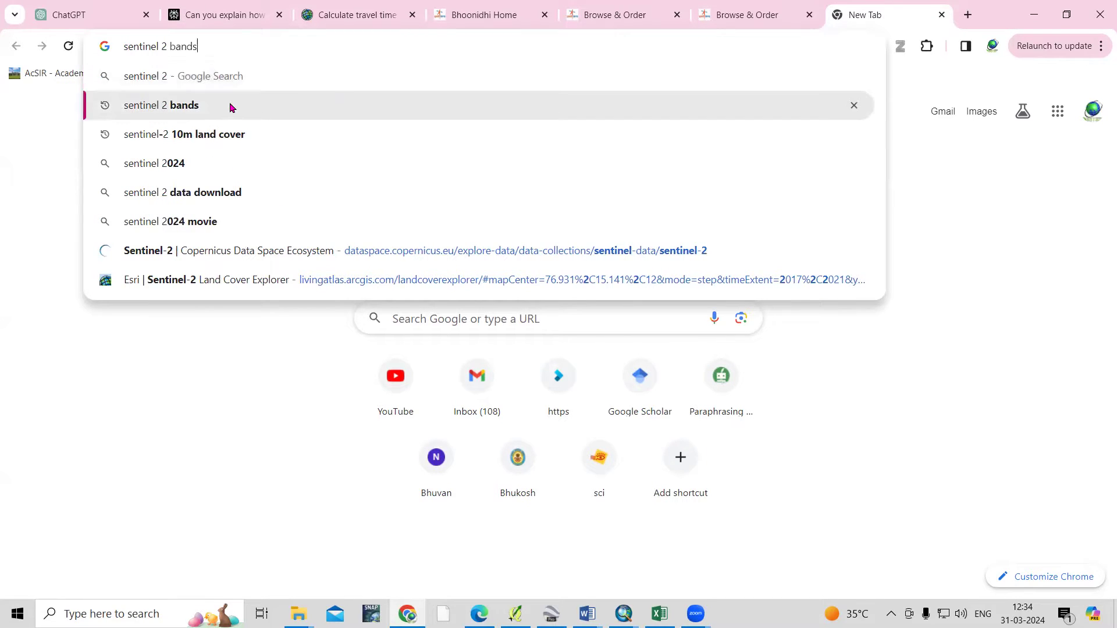
left_click(230, 106)
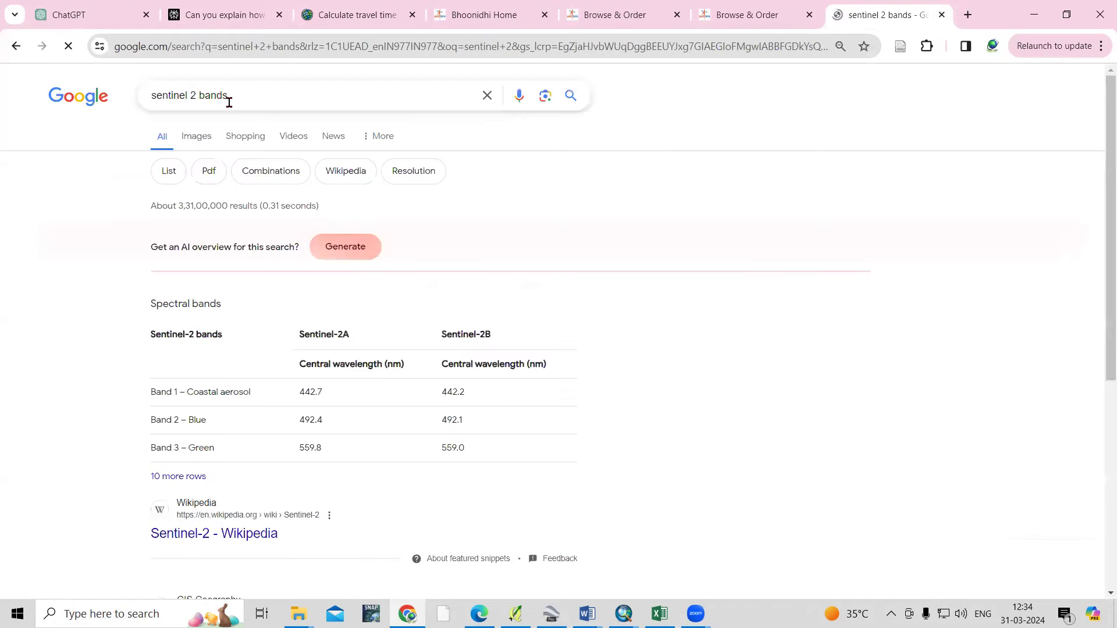
left_click(195, 139)
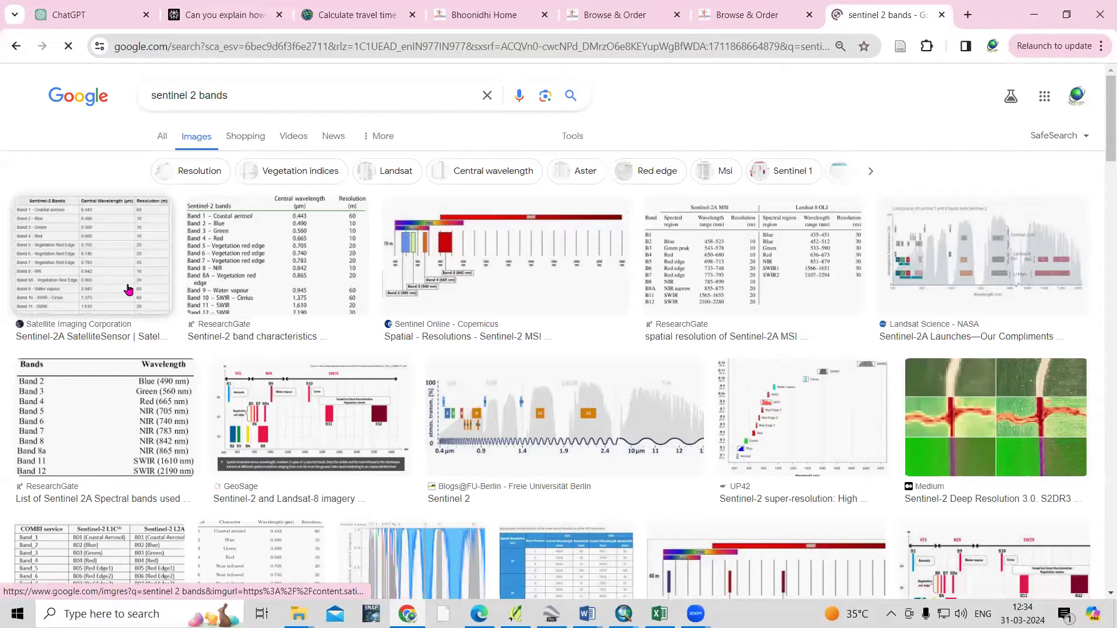
left_click(259, 289)
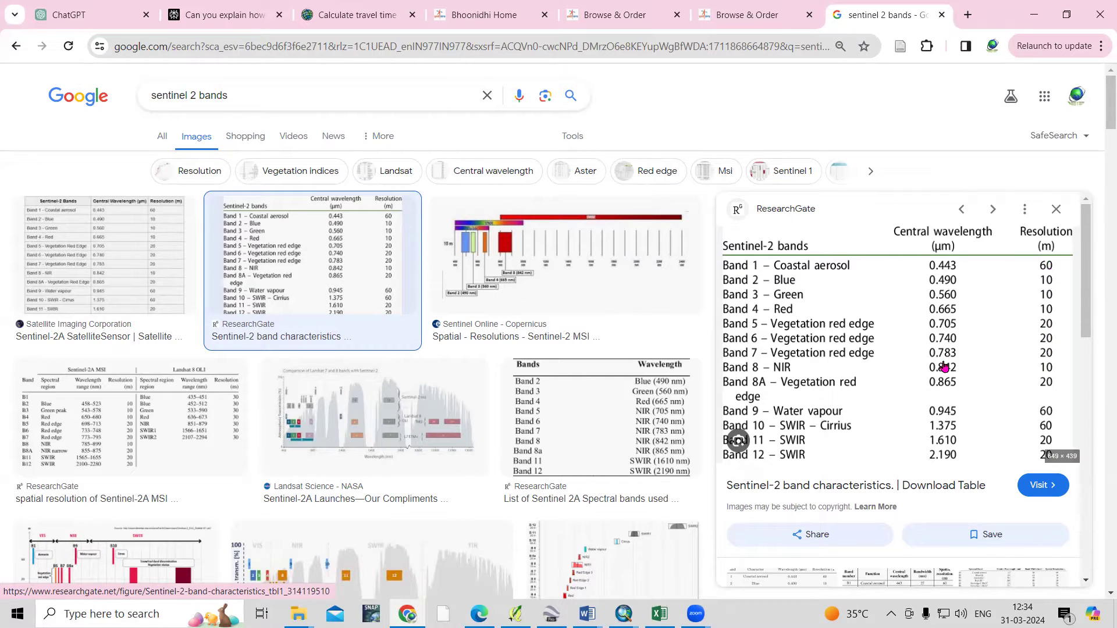
left_click(731, 15)
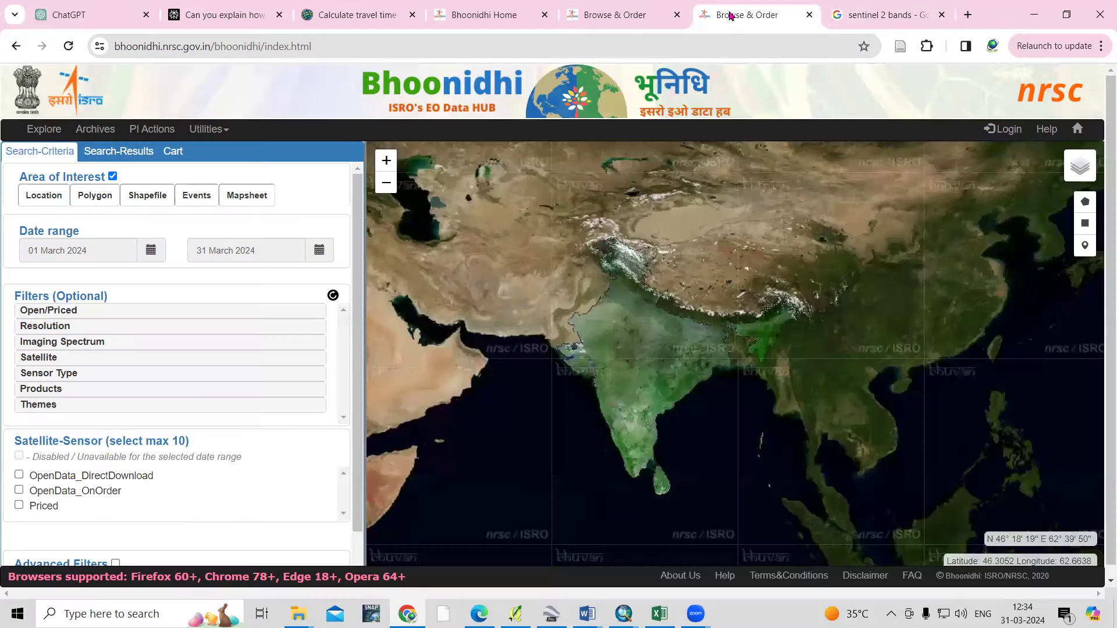
Filter the search to 5m - 25m (Medium) resolution and Optical imaging spectrum
left_click(623, 17)
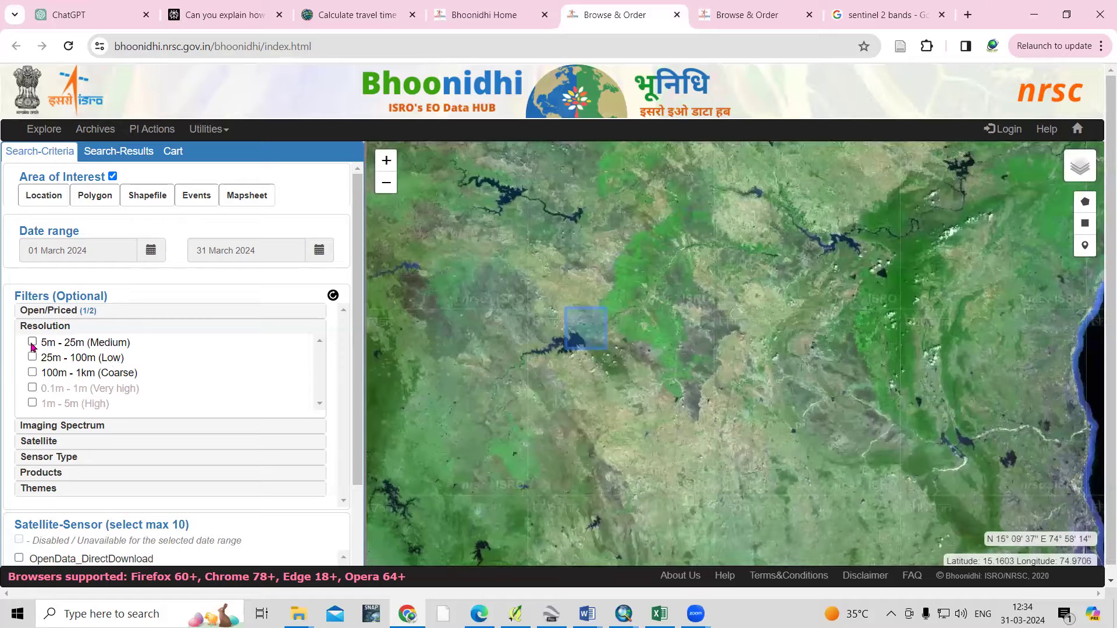
left_click(32, 343)
left_click(96, 426)
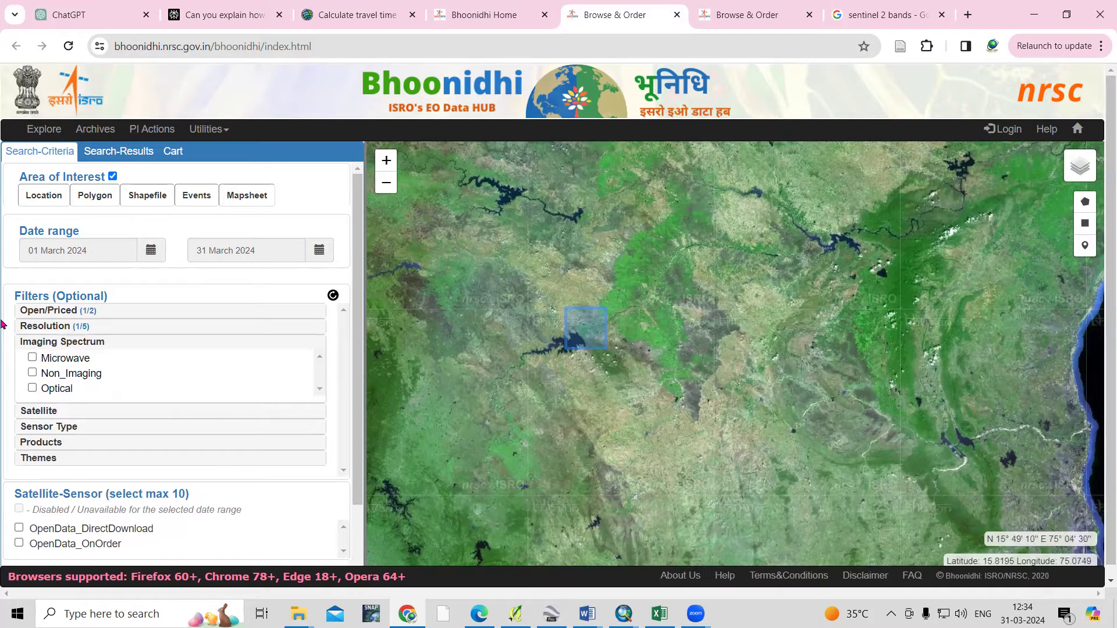
left_click(33, 389)
Restrict the satellite filter to Sentinel-2 (Sentinel-2A) and sensor type to MultiSpectral
left_click(49, 413)
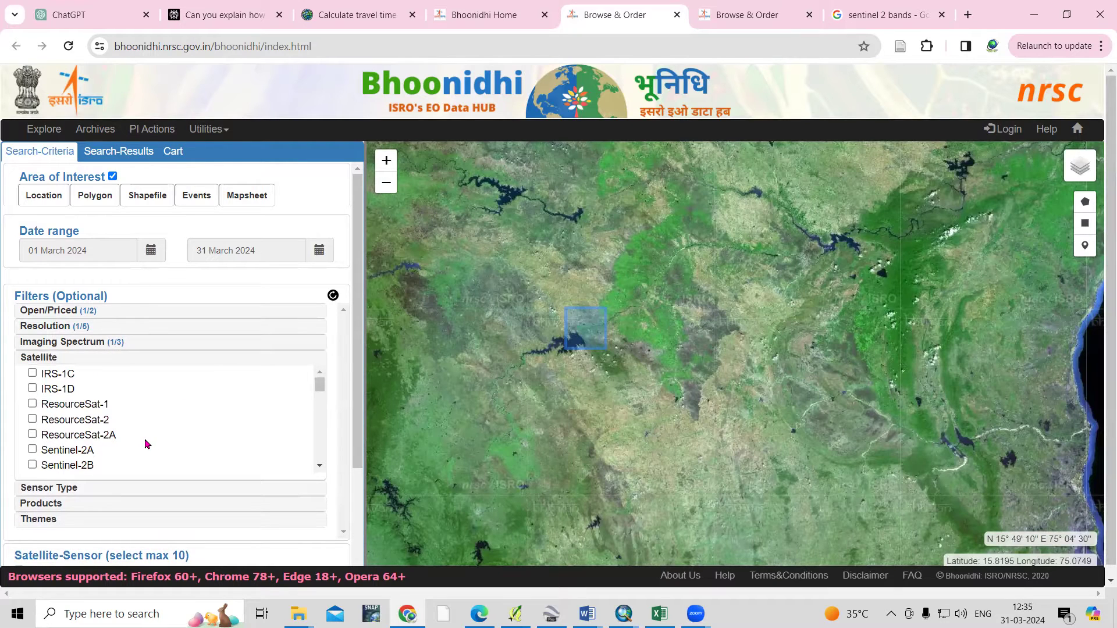
left_click(33, 451)
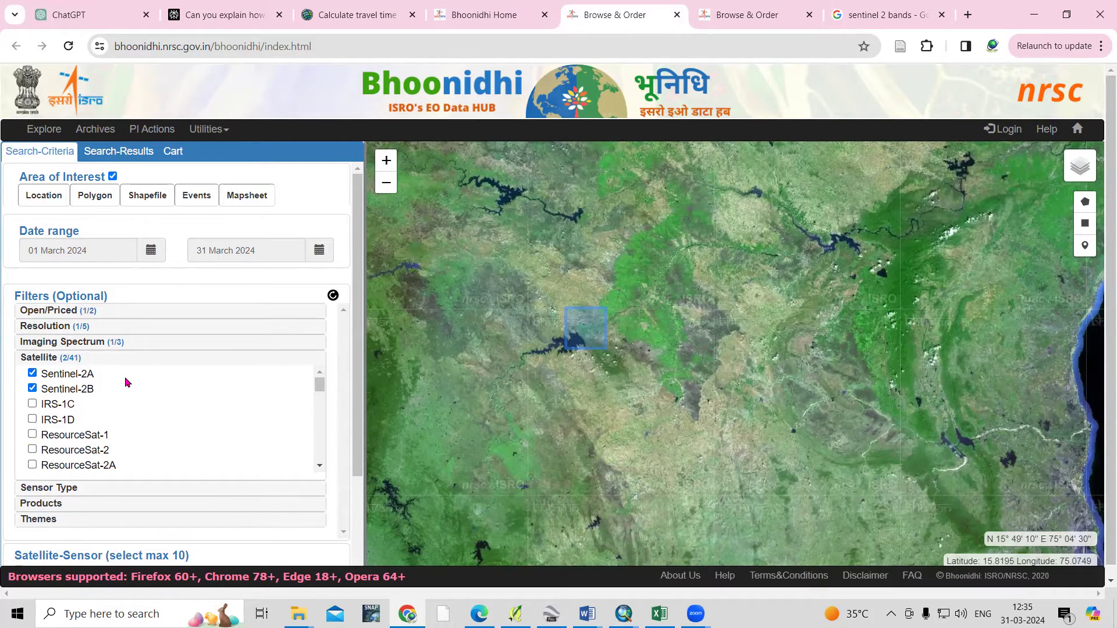
left_click(60, 489)
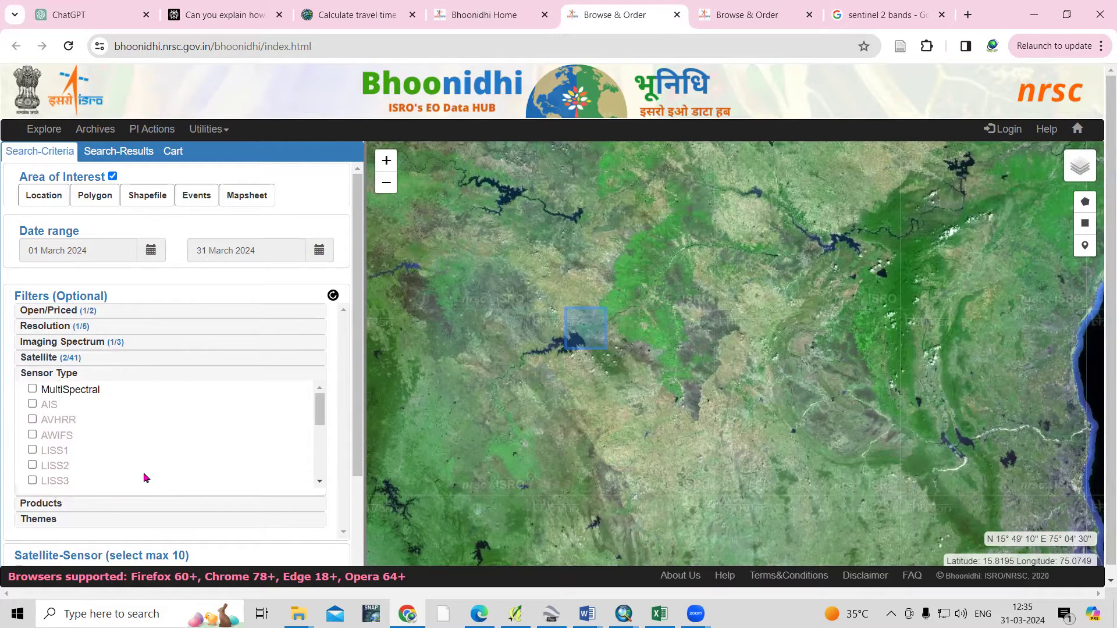
left_click(32, 390)
Check the Sentinel-2 band wavelength table, then expand the Product Level and Themes filters
left_click(865, 7)
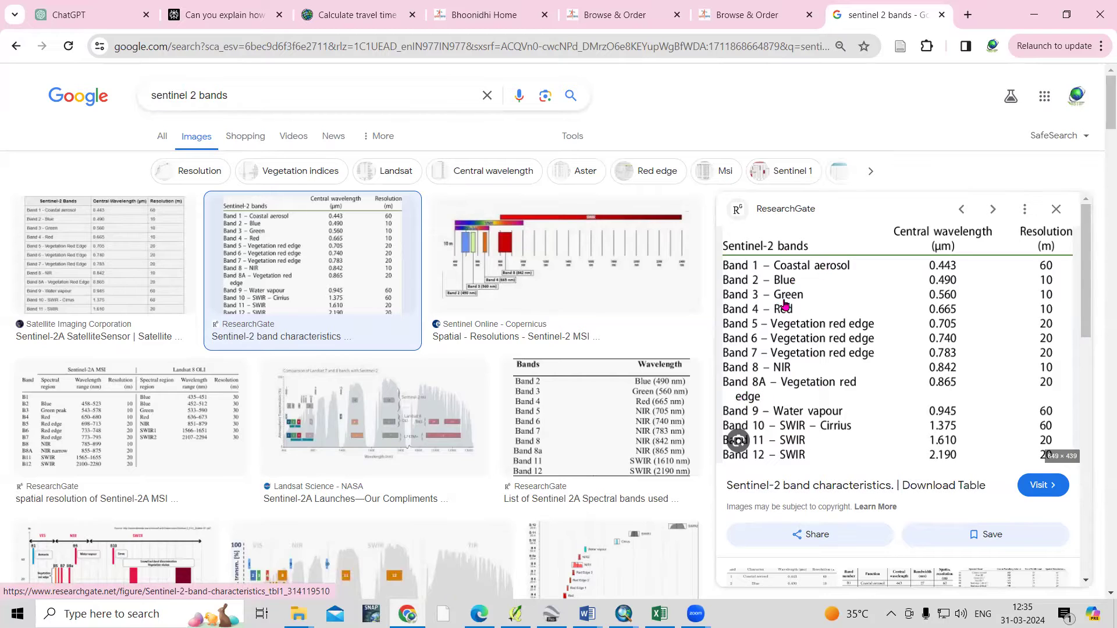
left_click(760, 19)
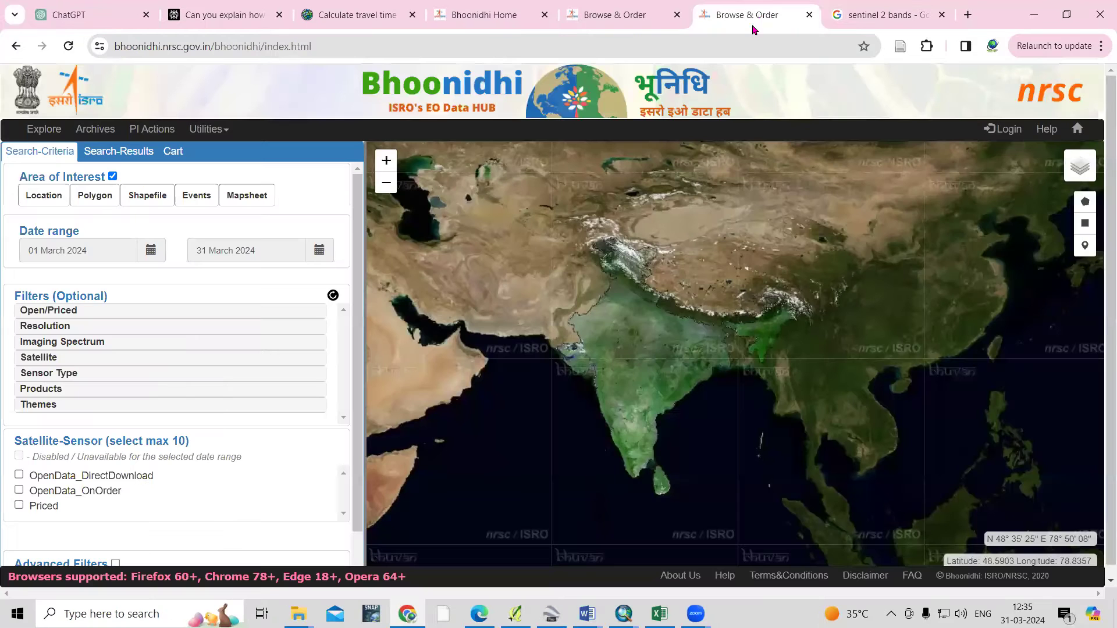
left_click(606, 18)
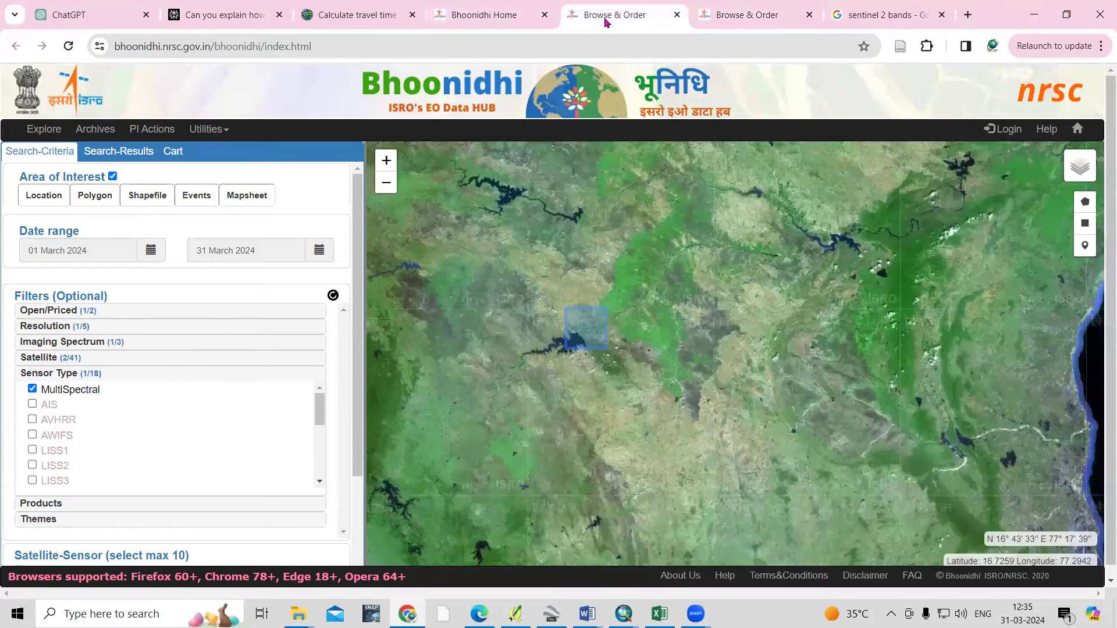
scroll(86, 442, "down", 5)
left_click(82, 505)
scroll(149, 422, "down", 8)
left_click(170, 515)
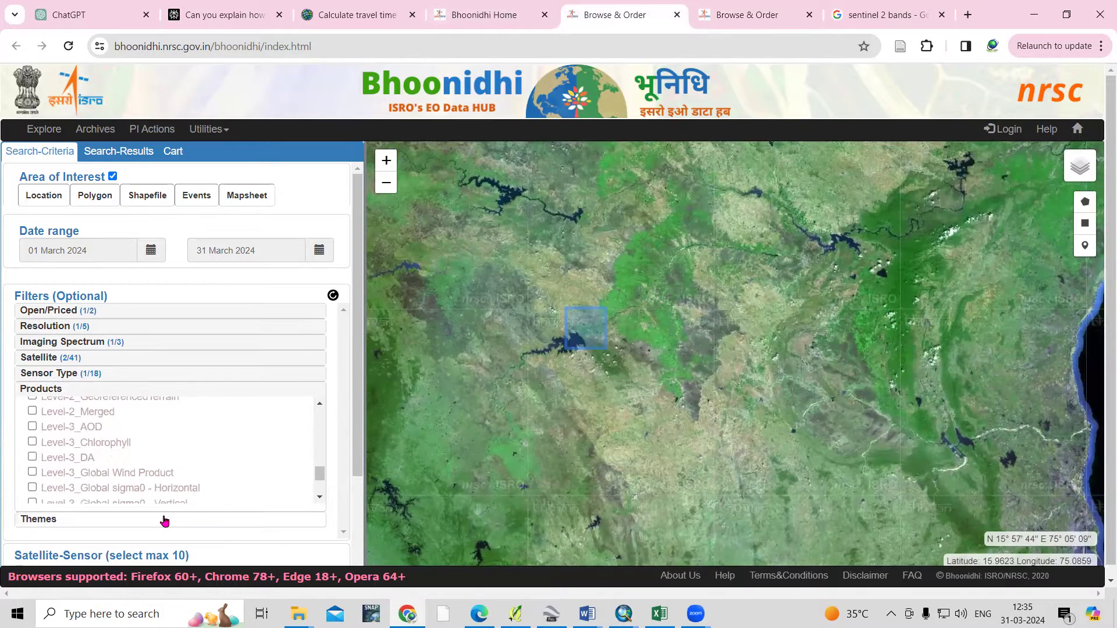
scroll(330, 357, "down", 3)
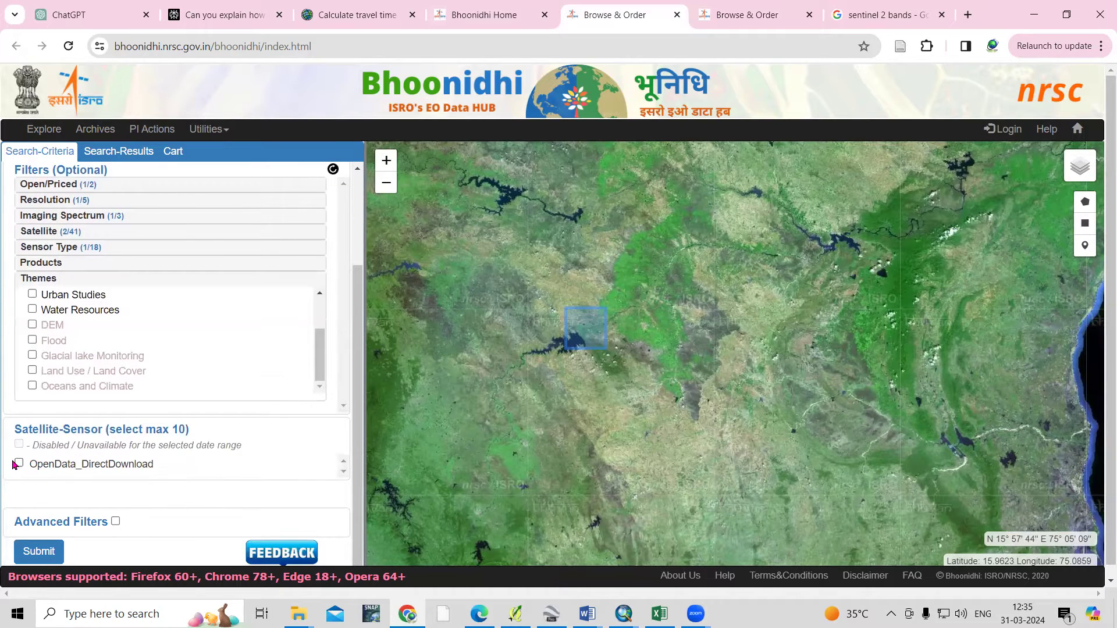
Tick OpenData_DirectDownload and the Sentinel-2A/2B MSI Level-1C and Level-2A products
left_click(19, 464)
scroll(48, 454, "down", 2)
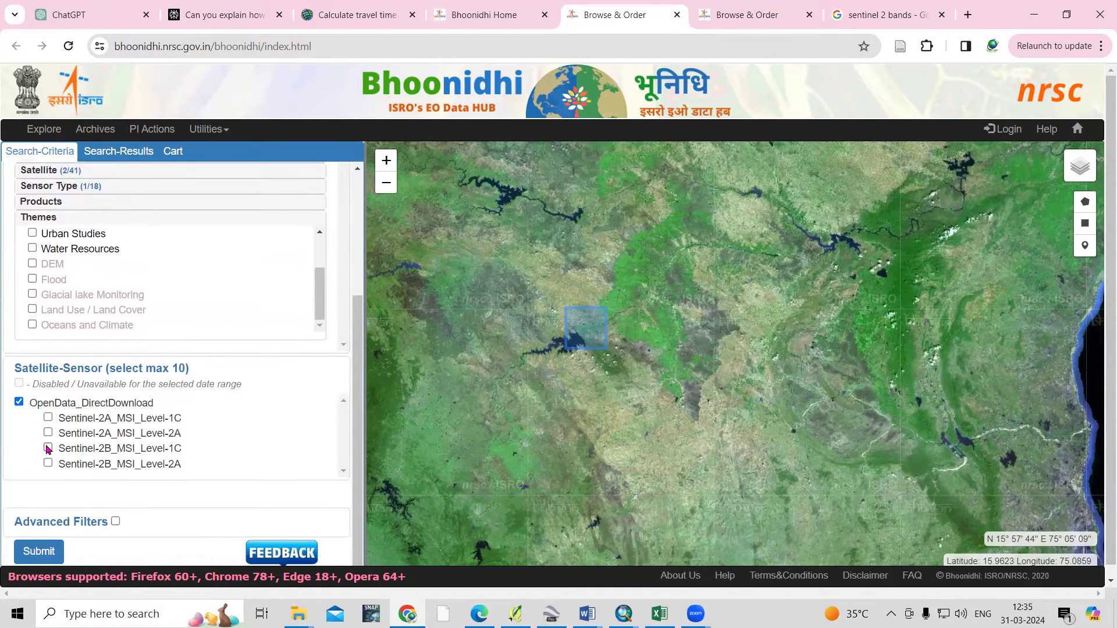
left_click(47, 418)
left_click(48, 433)
left_click(48, 448)
left_click(48, 463)
Submit the search to list matching March 2024 scenes, then go to the sign-in page
left_click(39, 552)
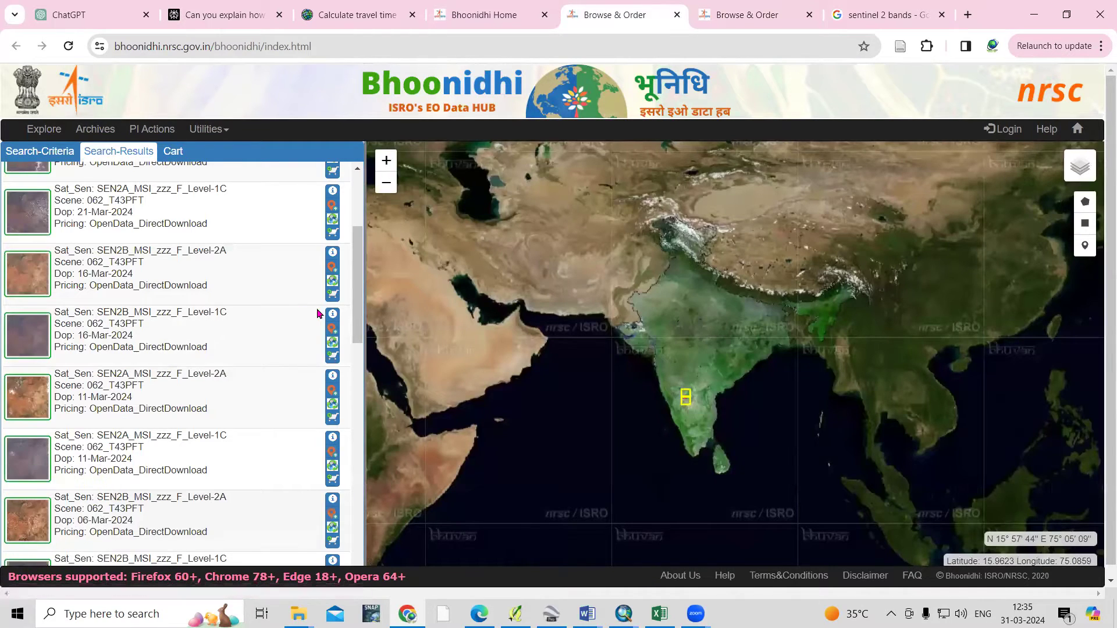
scroll(284, 284, "up", 5)
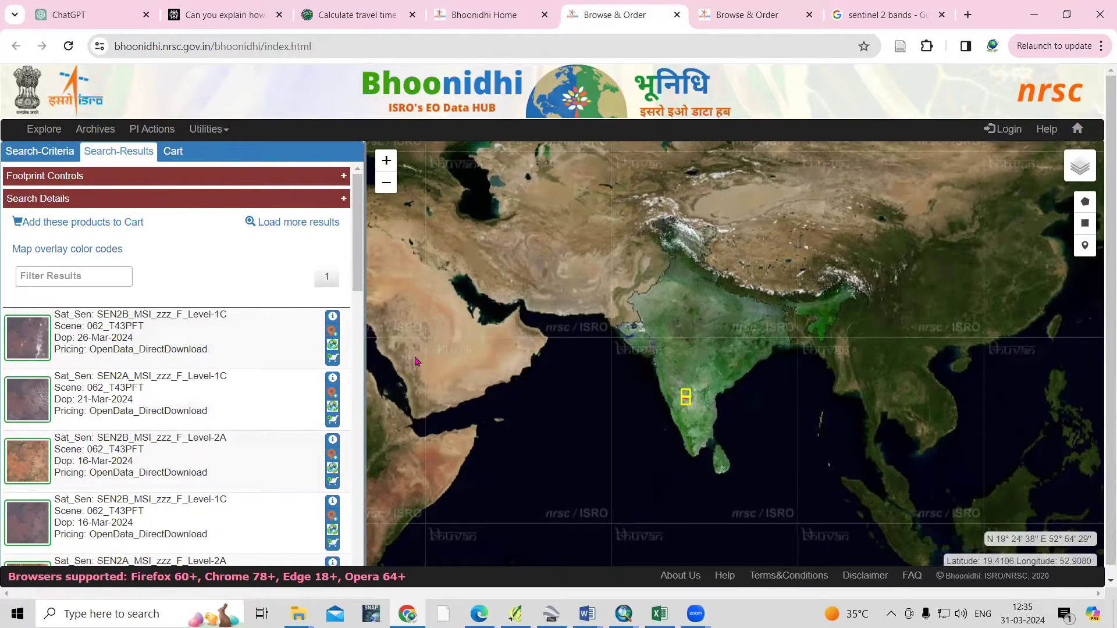
left_click(1007, 130)
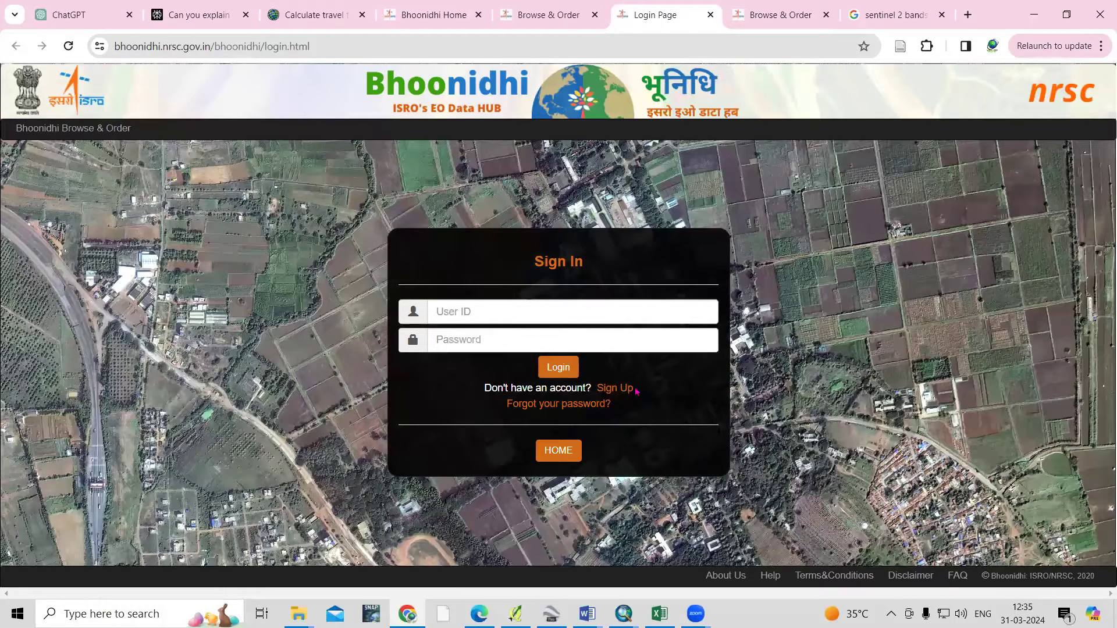
Sign in to Bhoonidhi with the account's user ID and password
left_click(514, 316)
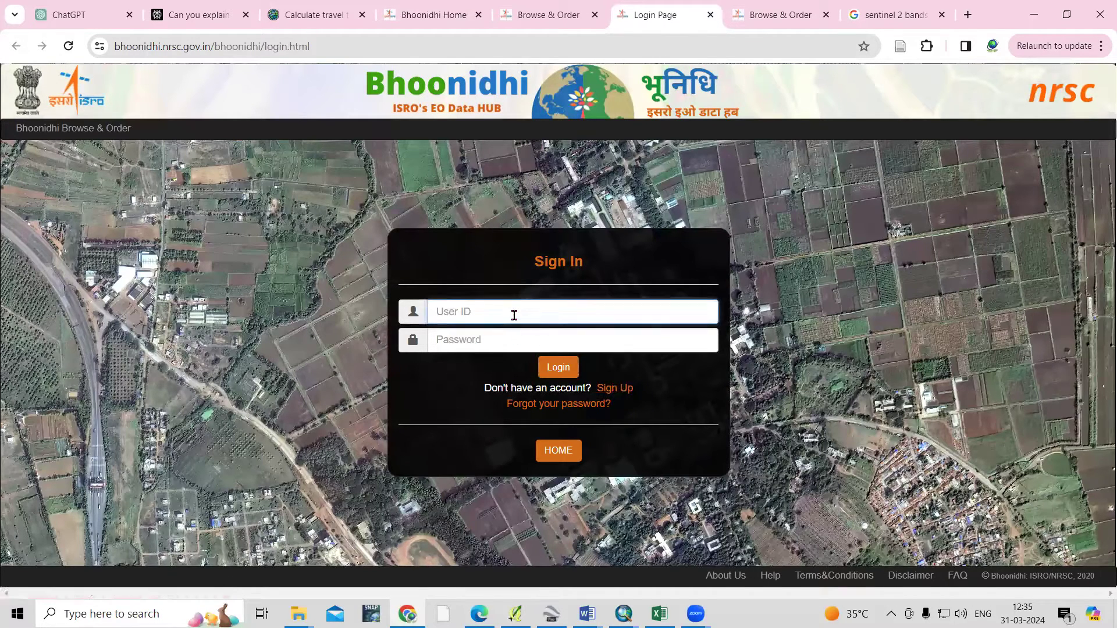
type("Ghadamode77")
left_click(514, 337)
type("•••••••••••")
left_click(565, 372)
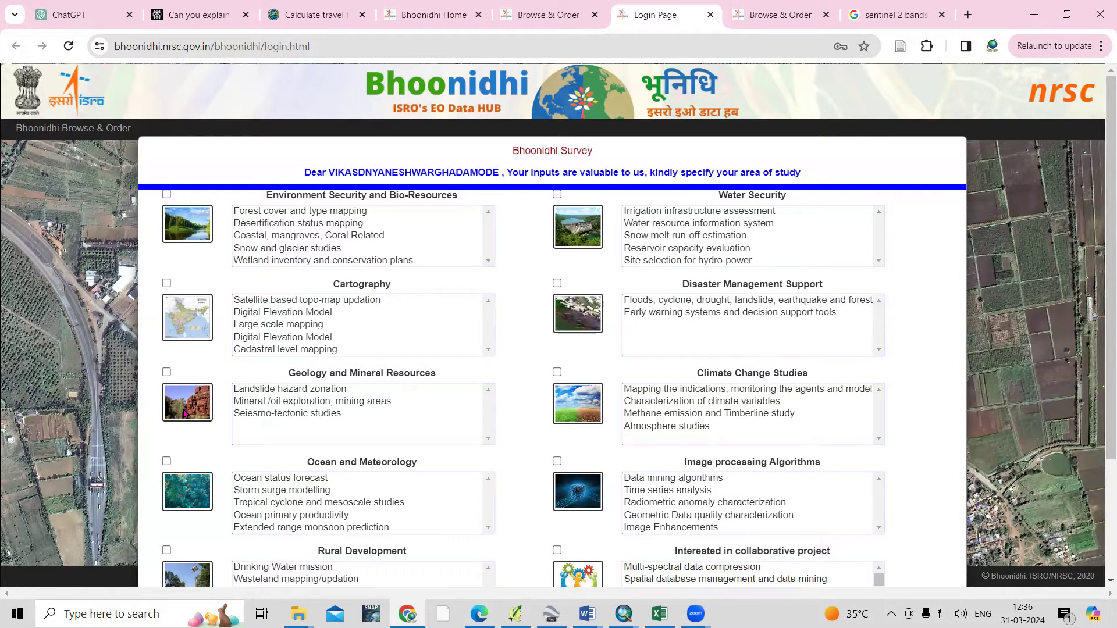
Submit the survey choosing Geology and Mineral Resources and Disaster Management Support
left_click(165, 373)
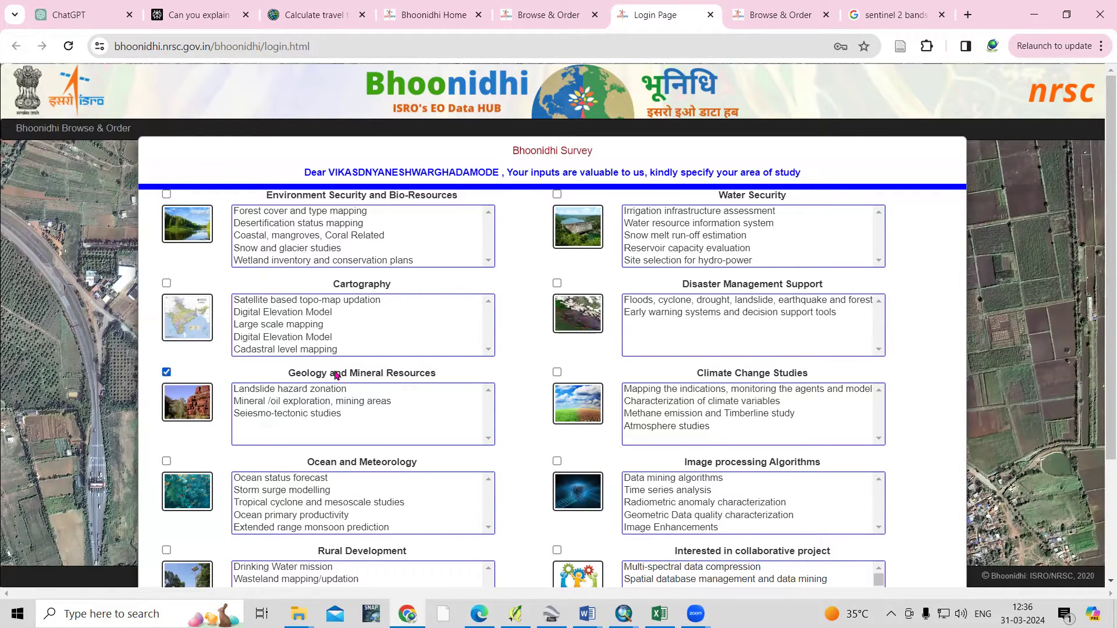
left_click_drag(553, 289, 557, 283)
left_click(557, 284)
scroll(578, 558, "down", 3)
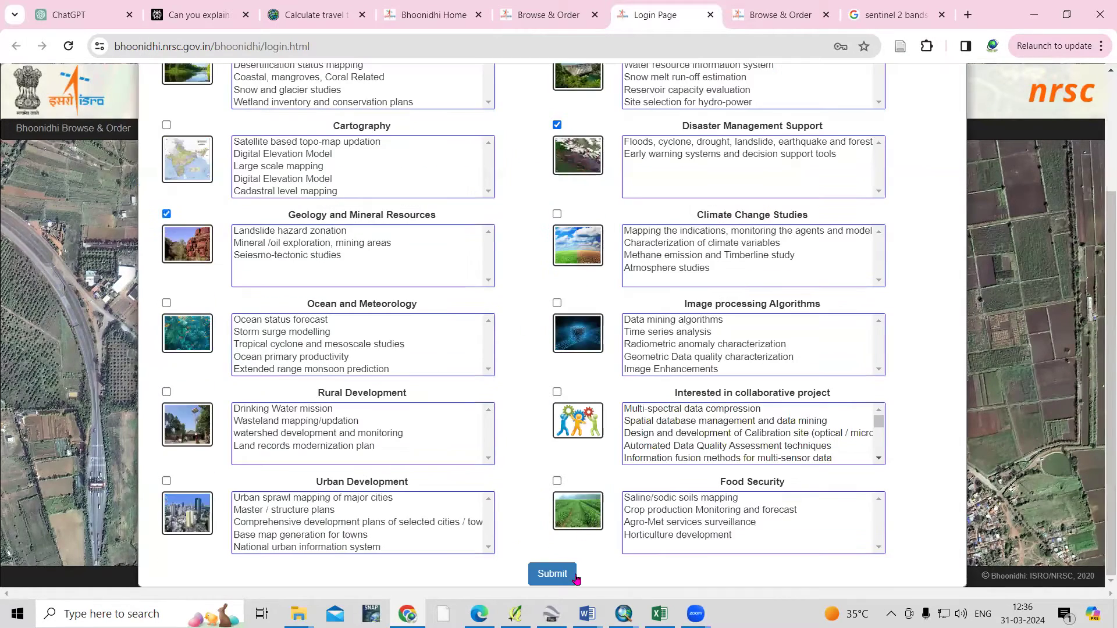
left_click(555, 569)
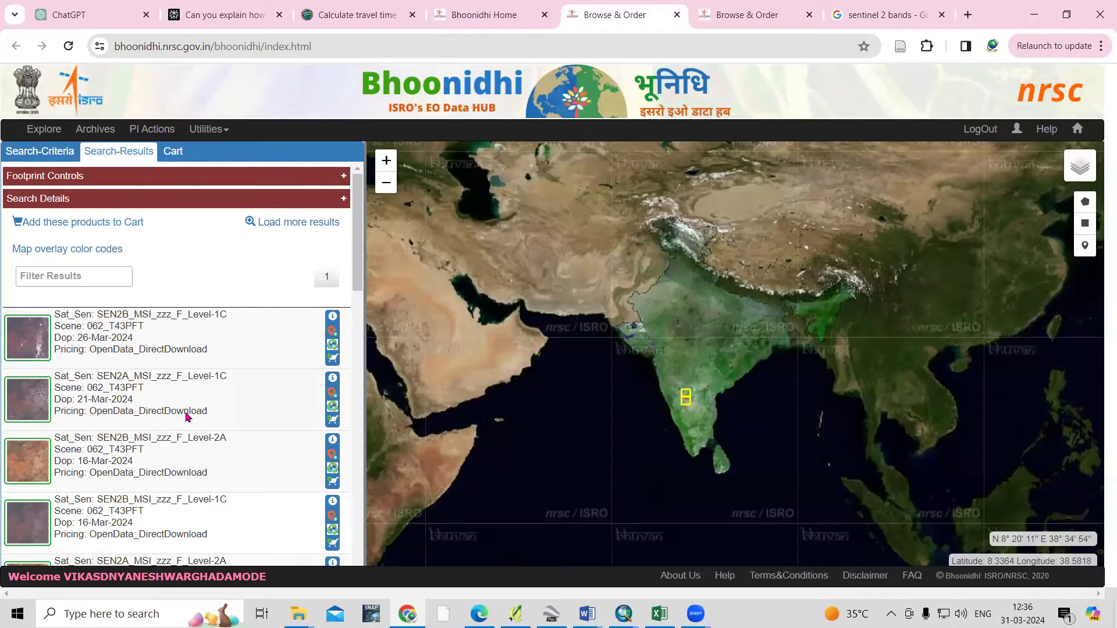
left_click(333, 379)
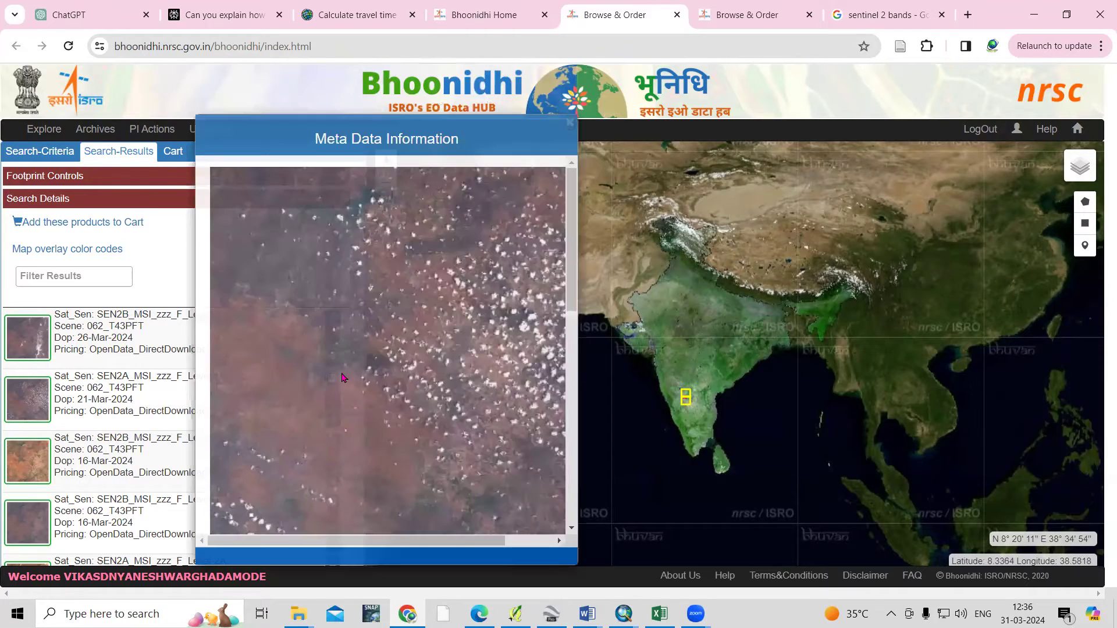
scroll(460, 372, "down", 3)
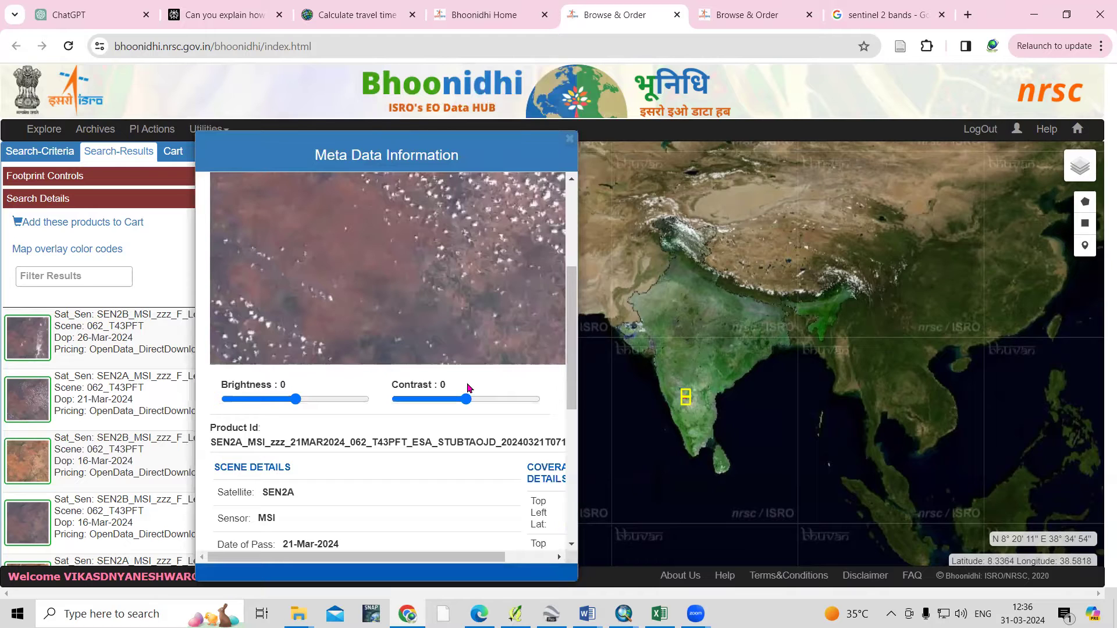
scroll(448, 367, "down", 3)
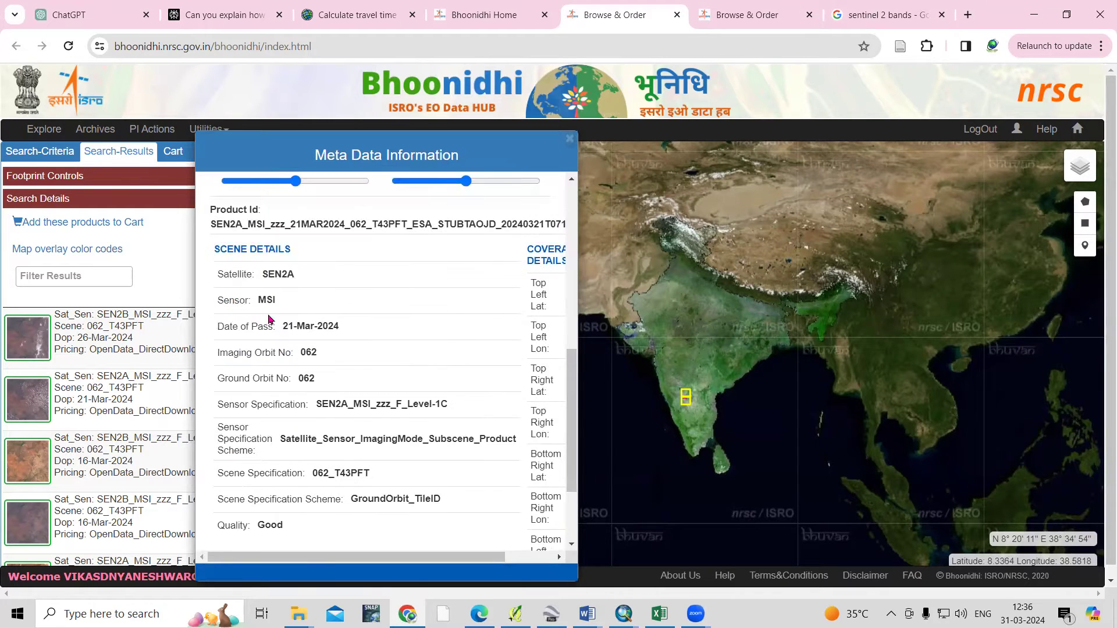
scroll(414, 279, "down", 2)
scroll(374, 286, "up", 6)
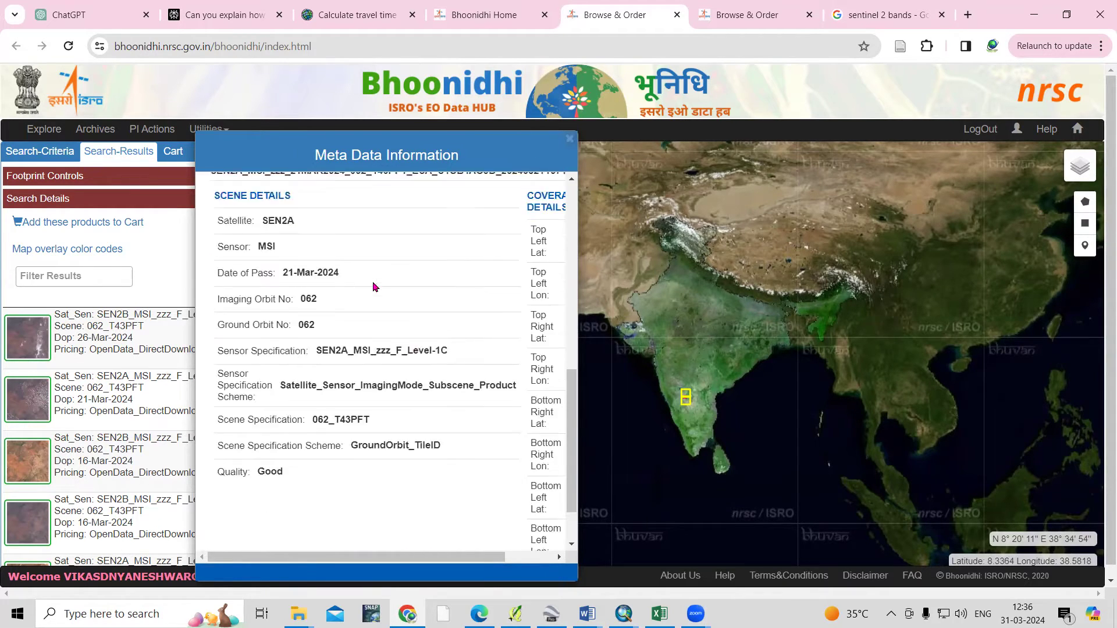
scroll(474, 291, "up", 3)
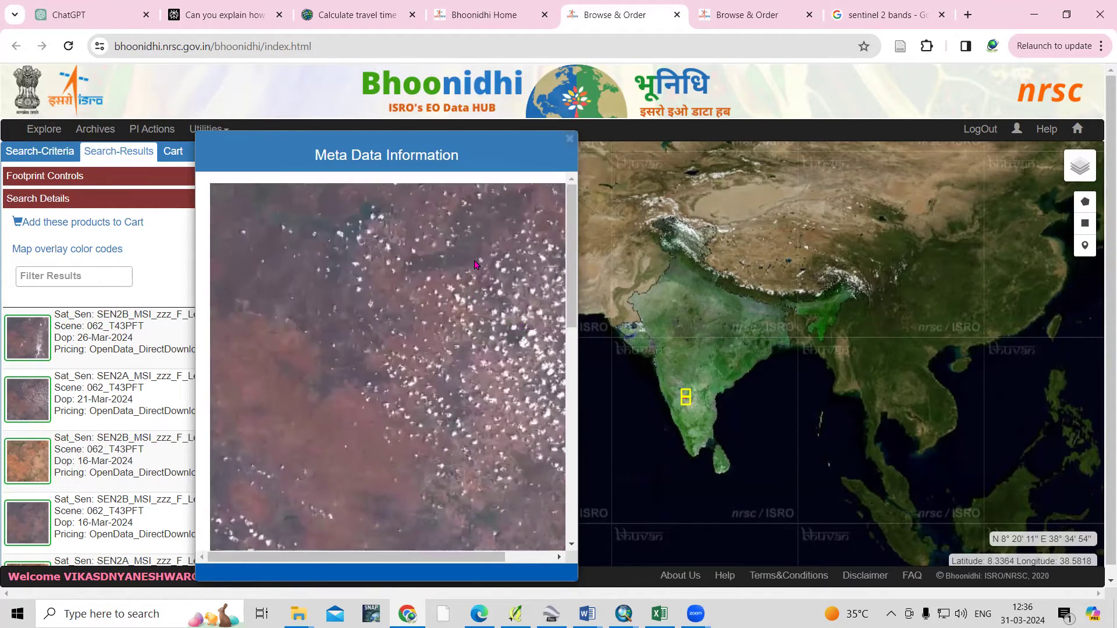
left_click(566, 143)
scroll(194, 357, "down", 2)
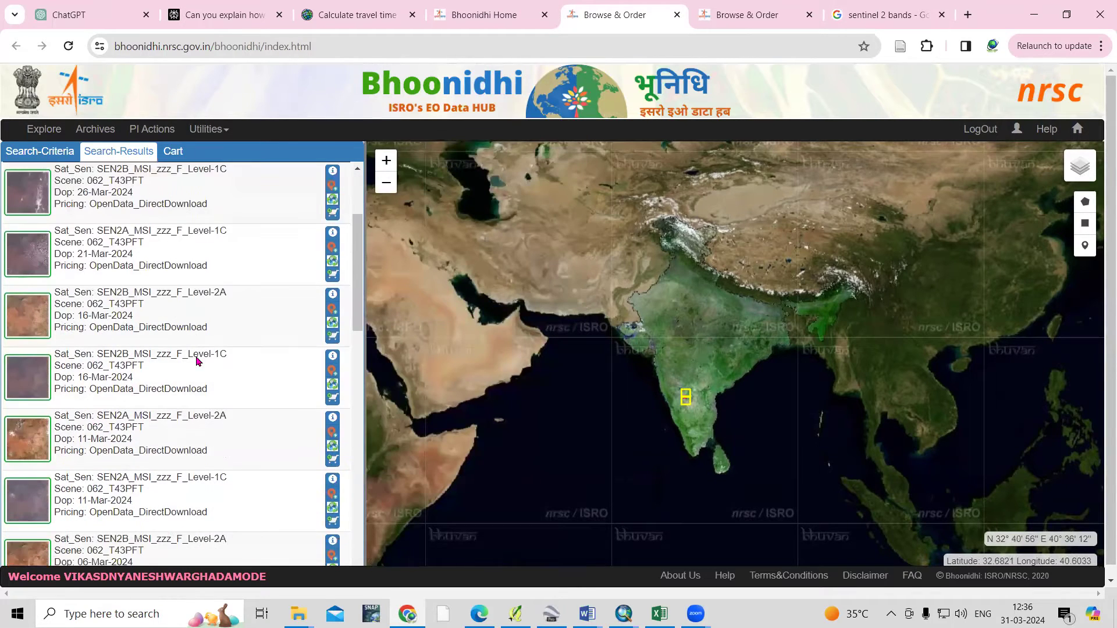
left_click(332, 297)
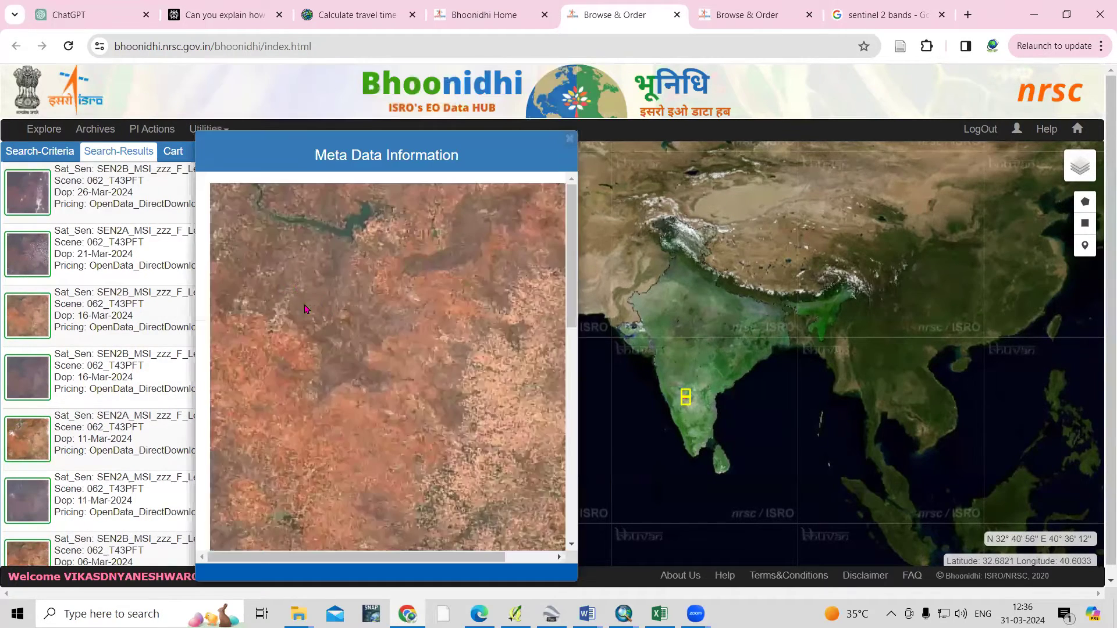
scroll(393, 379, "down", 5)
scroll(391, 382, "up", 5)
scroll(391, 383, "down", 8)
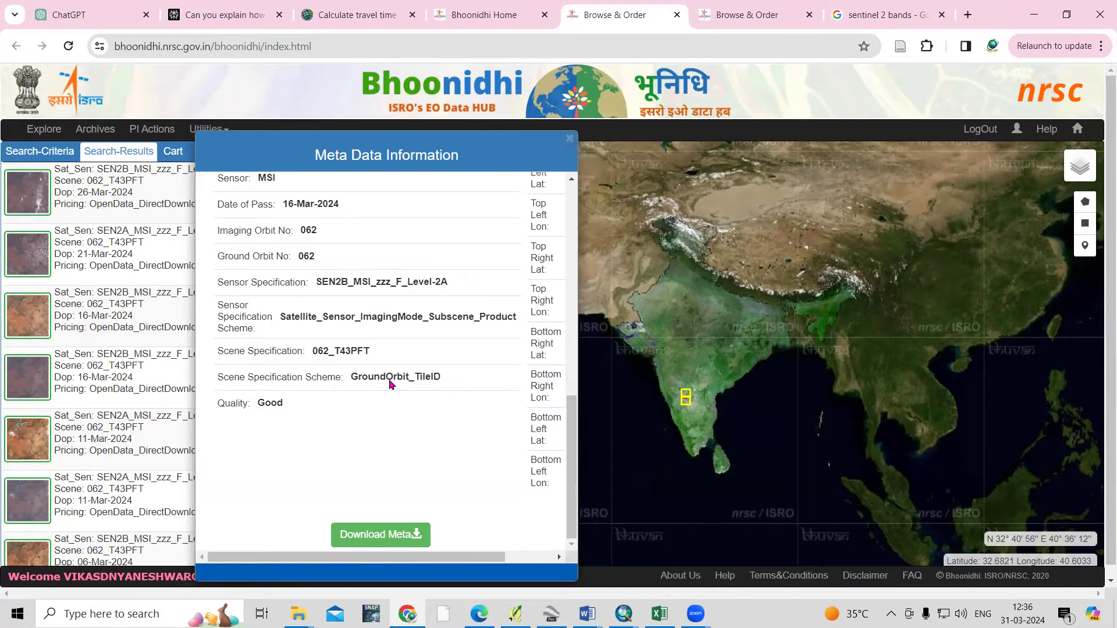
scroll(390, 382, "up", 5)
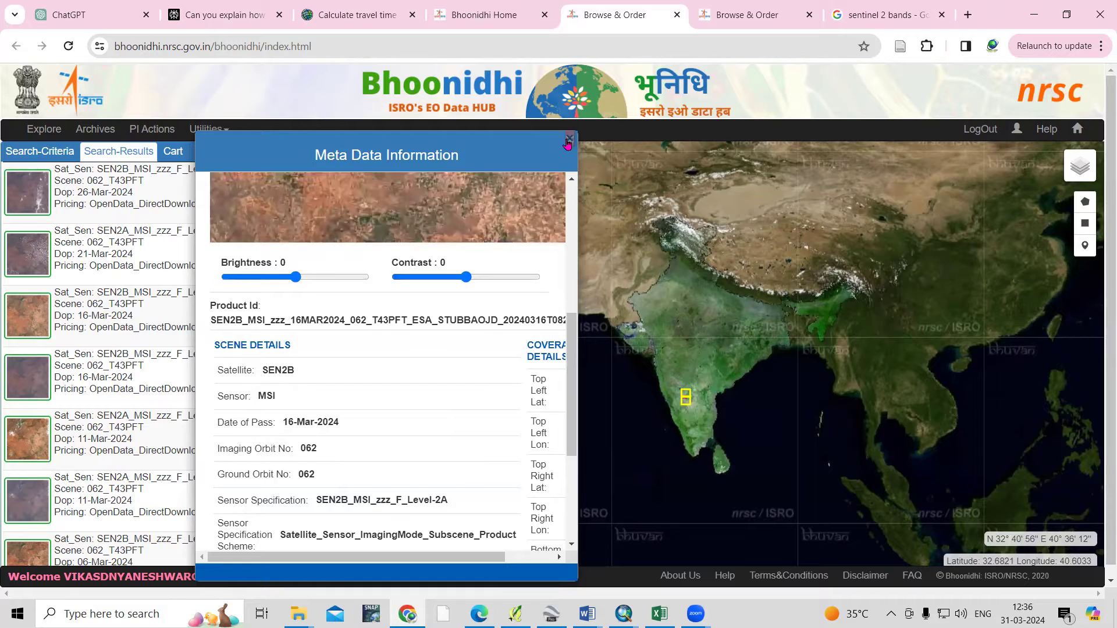
left_click(570, 138)
left_click(332, 309)
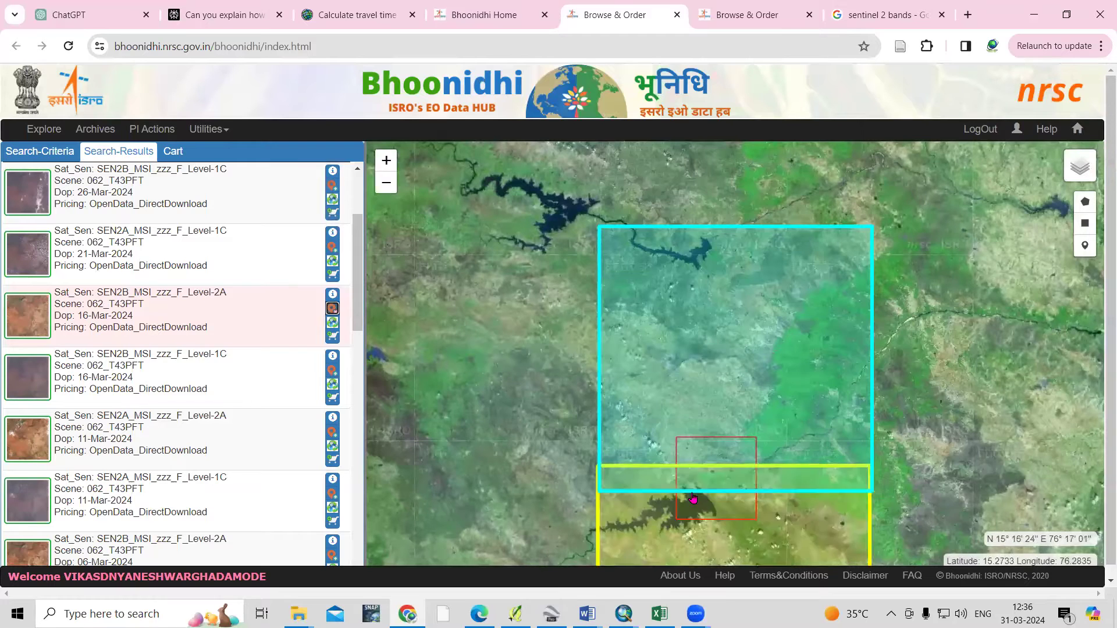
Open the metadata of the 16-Mar-2024 Sentinel-2B Level-2A scene and review its date of pass
scroll(731, 443, "up", 1)
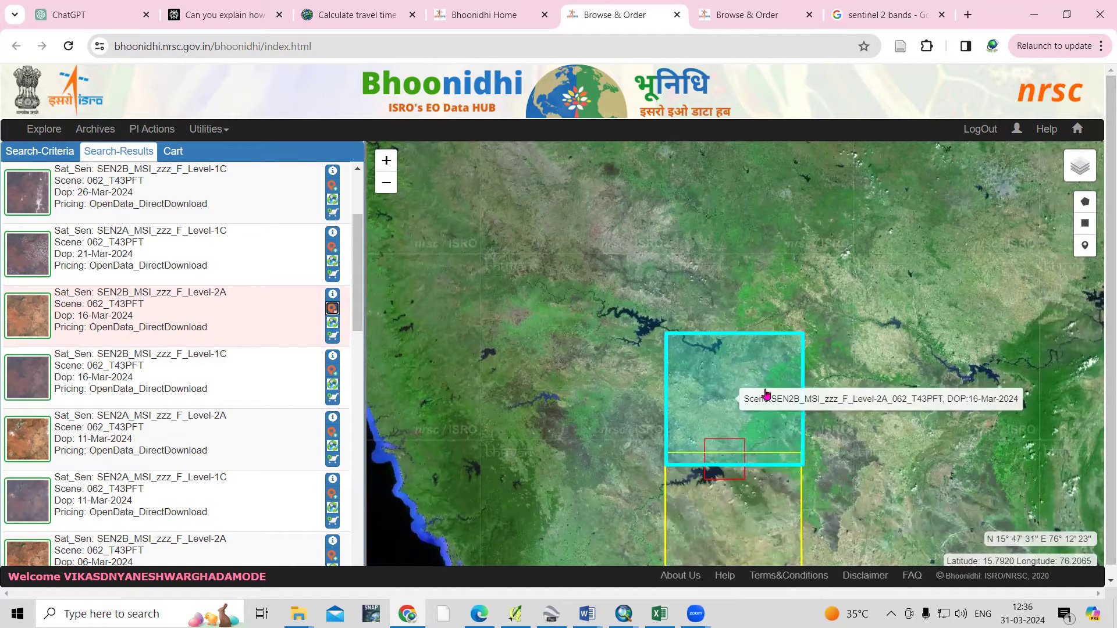
scroll(199, 370, "down", 8)
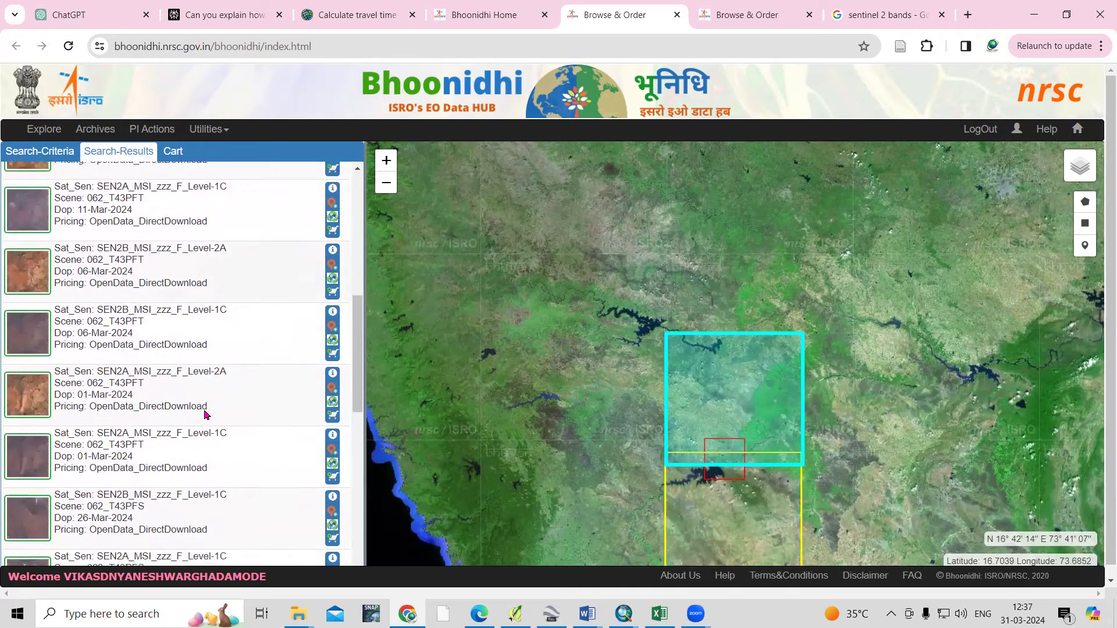
left_click(332, 330)
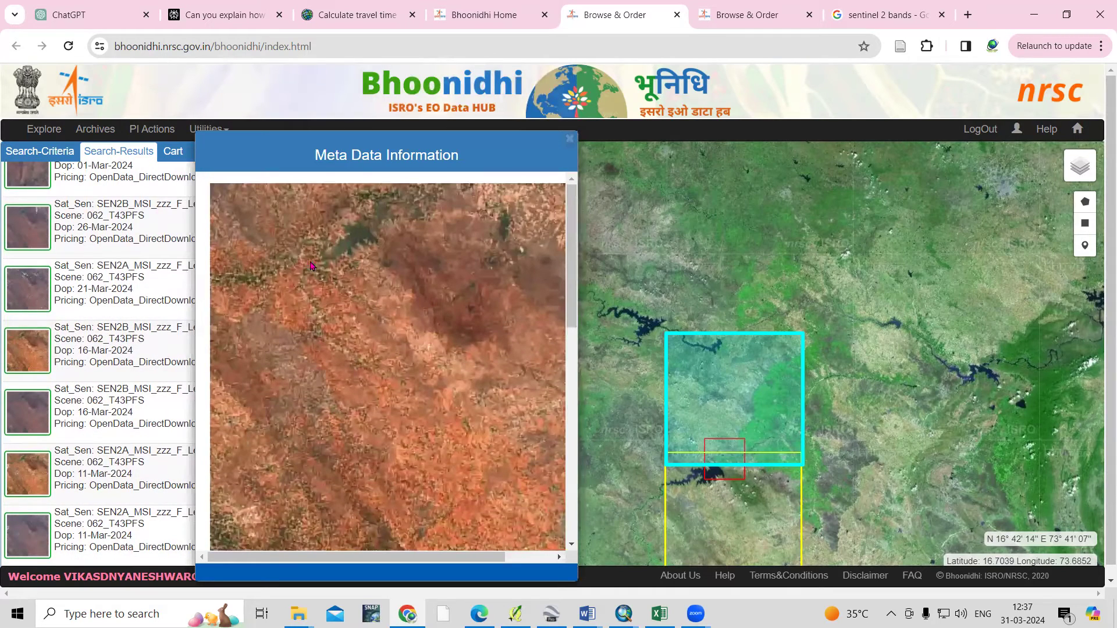
scroll(431, 407, "down", 5)
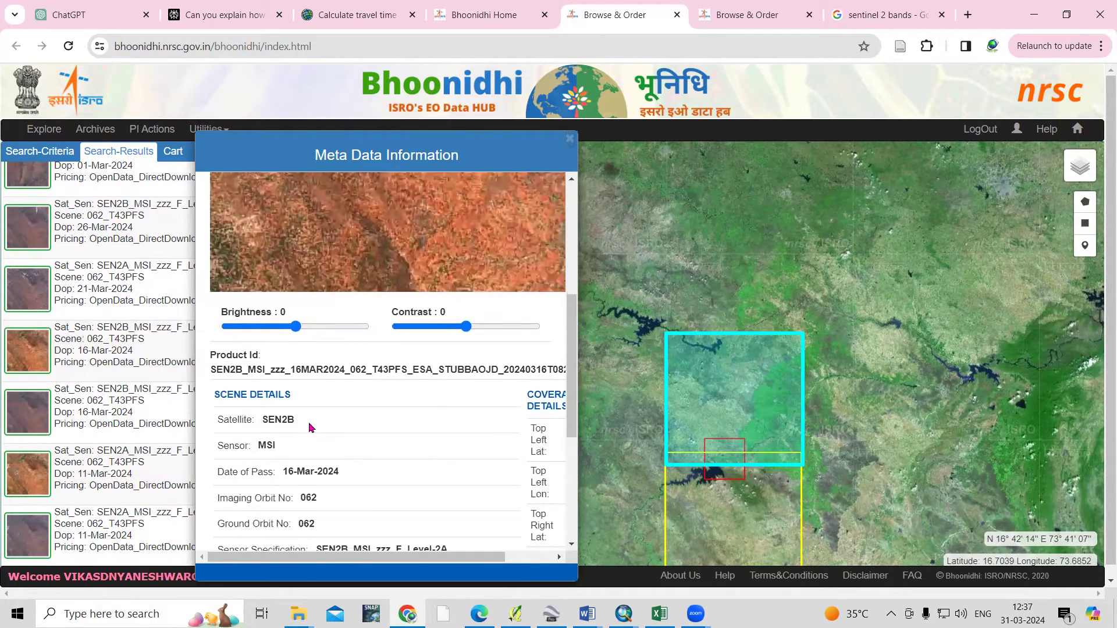
scroll(309, 427, "down", 1)
left_click_drag(285, 398, 348, 399)
left_click(353, 401)
scroll(353, 396, "down", 2)
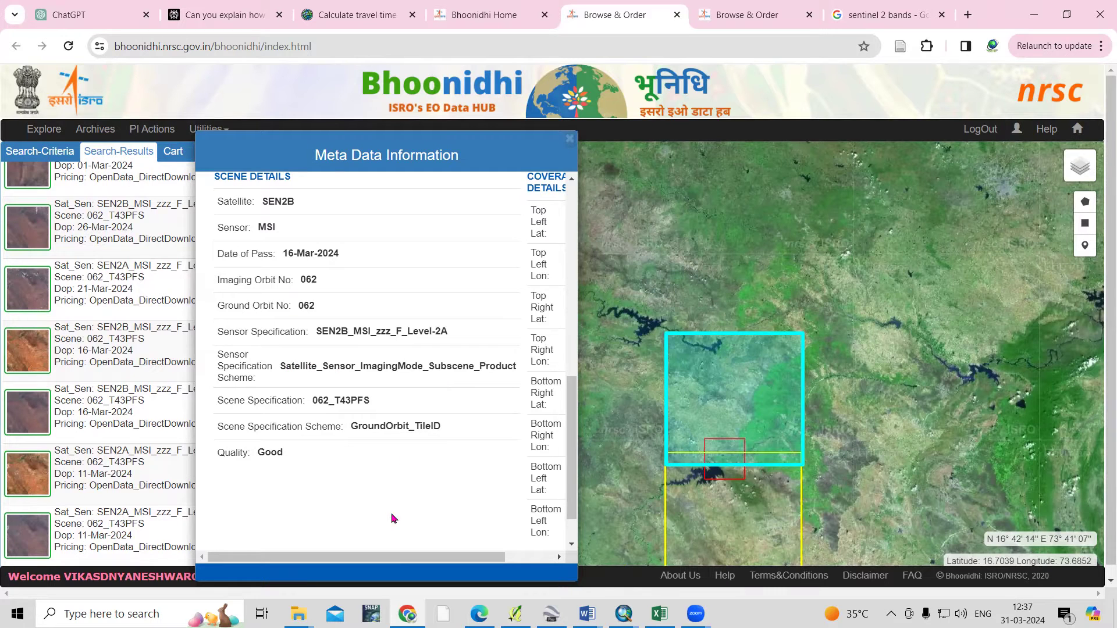
Show the scene's coverage corner coordinates, then close the metadata window
left_click(520, 550)
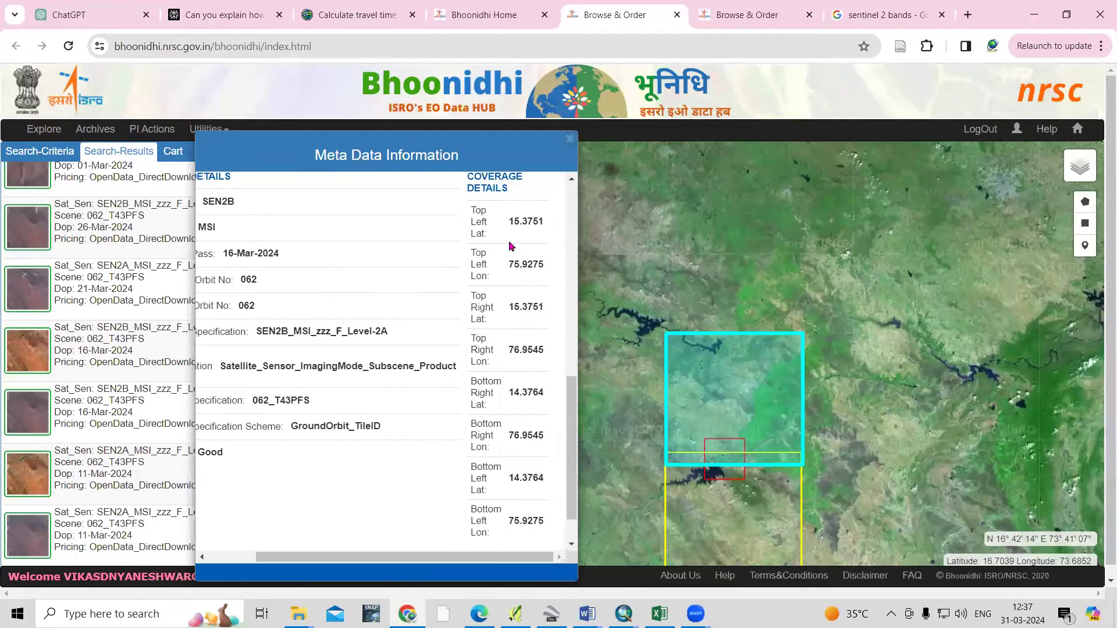
scroll(482, 401, "up", 3)
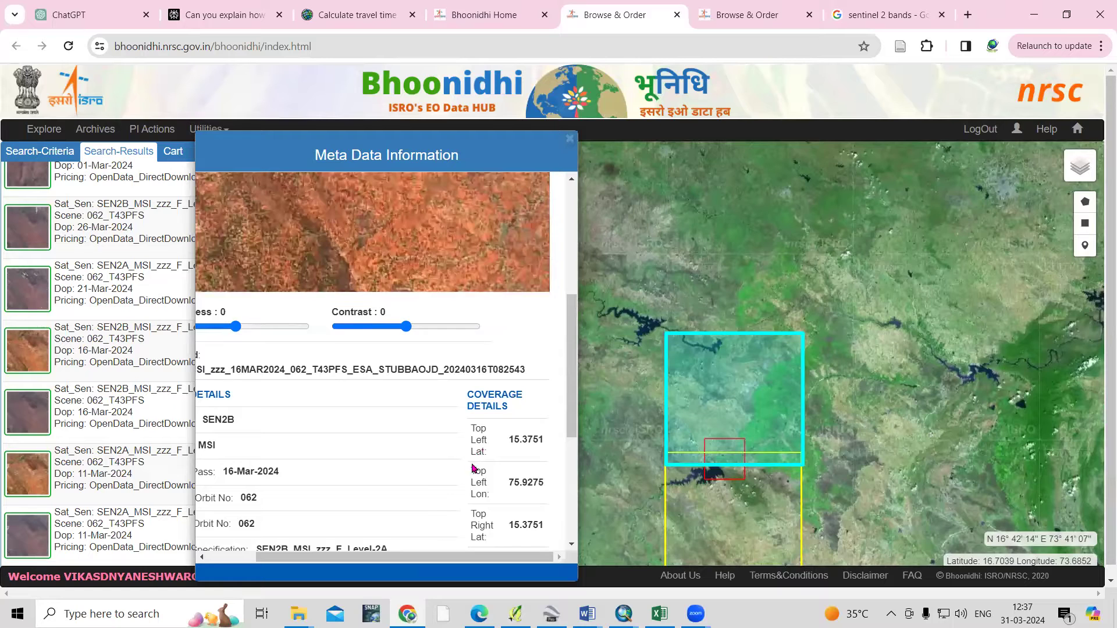
left_click_drag(430, 554, 337, 551)
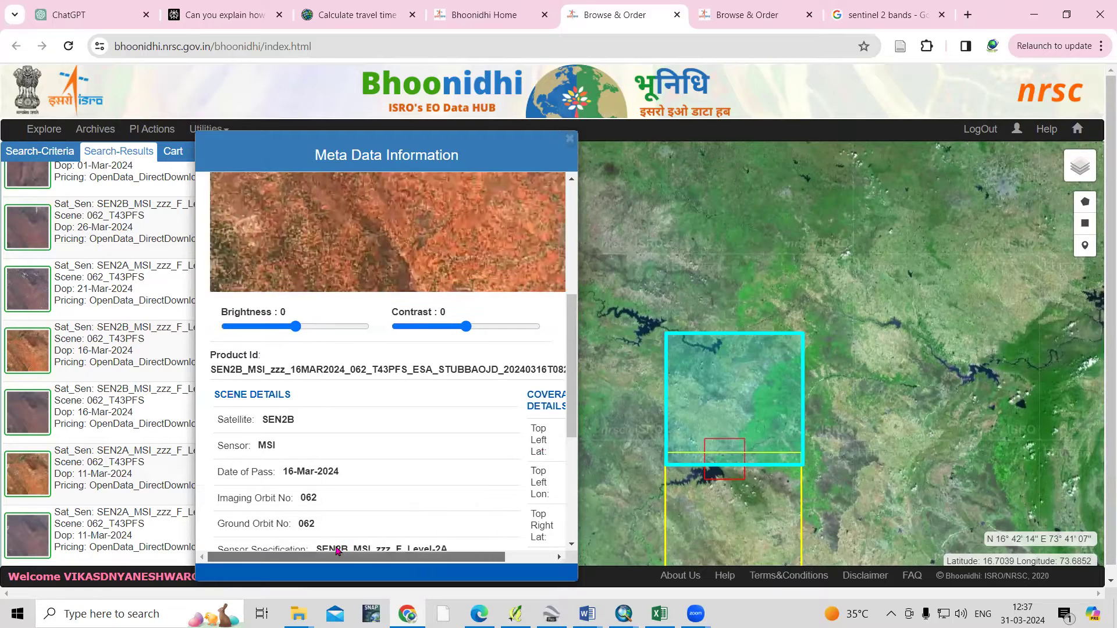
left_click(570, 139)
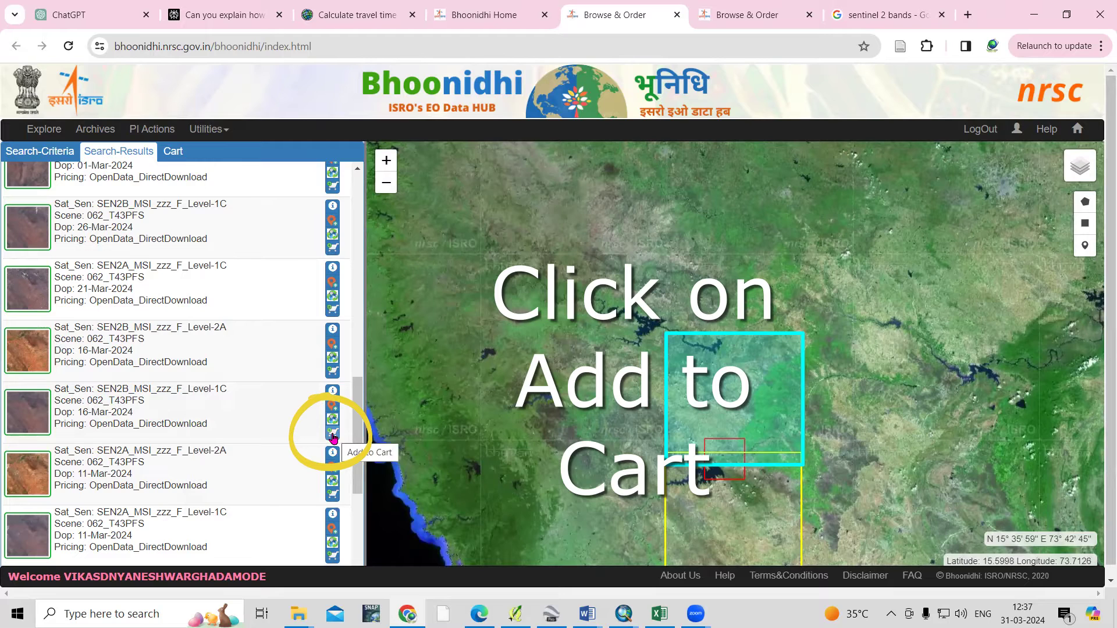
Add the 16-Mar-2024 SEN2B MSI Level-1C result to the cart and view the cart
left_click(333, 435)
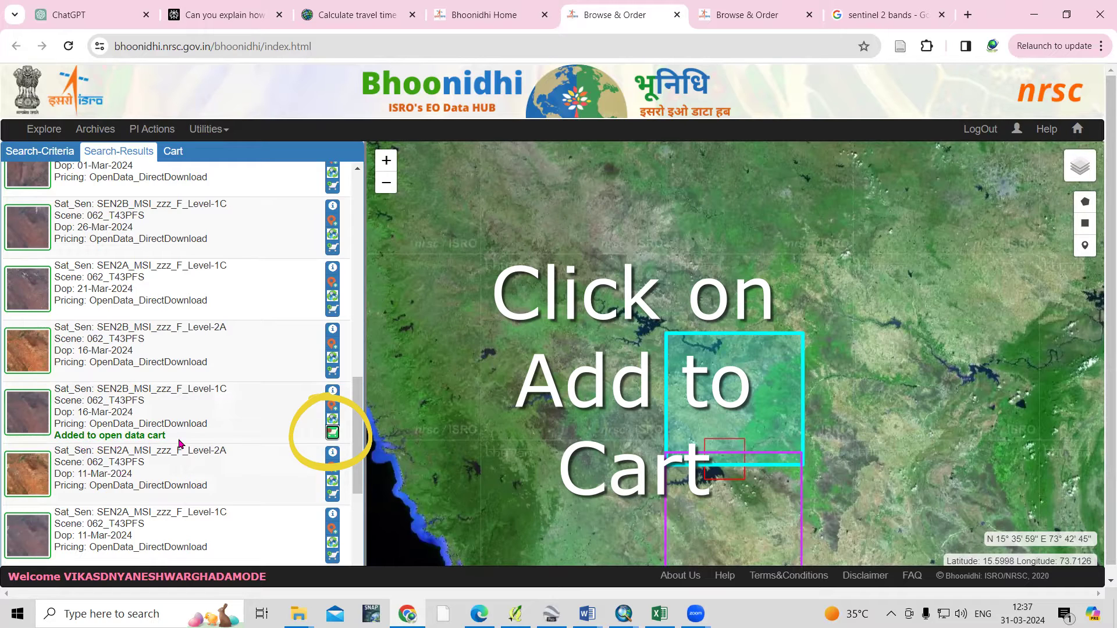
left_click(165, 154)
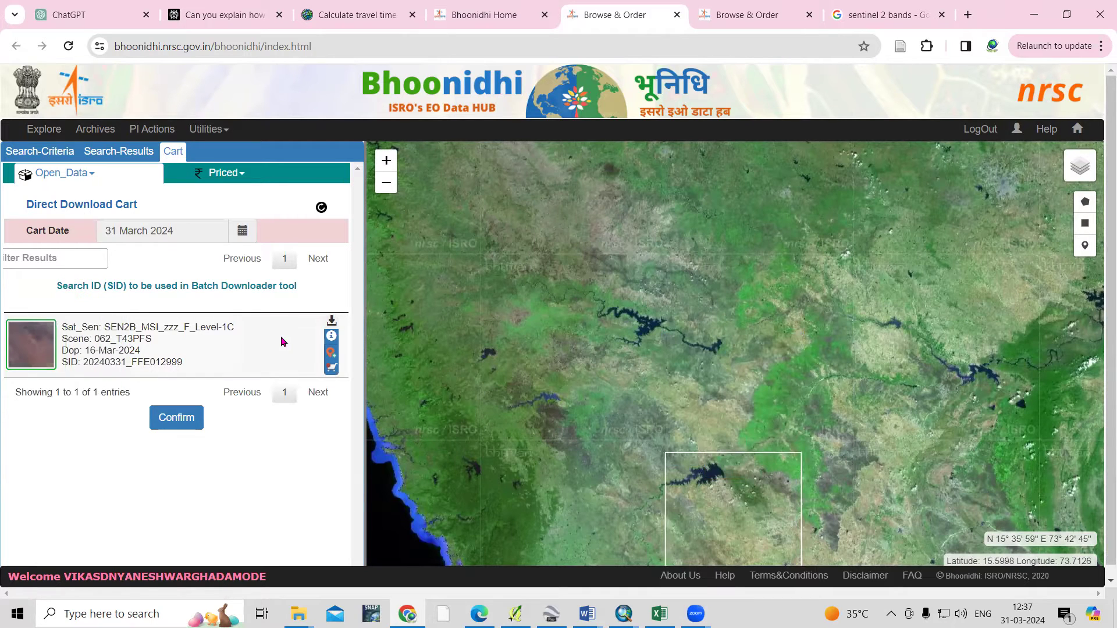
Review the cart item's info, confirm the cart, and download the 16-Mar-2024 Level-1C scene
left_click(331, 338)
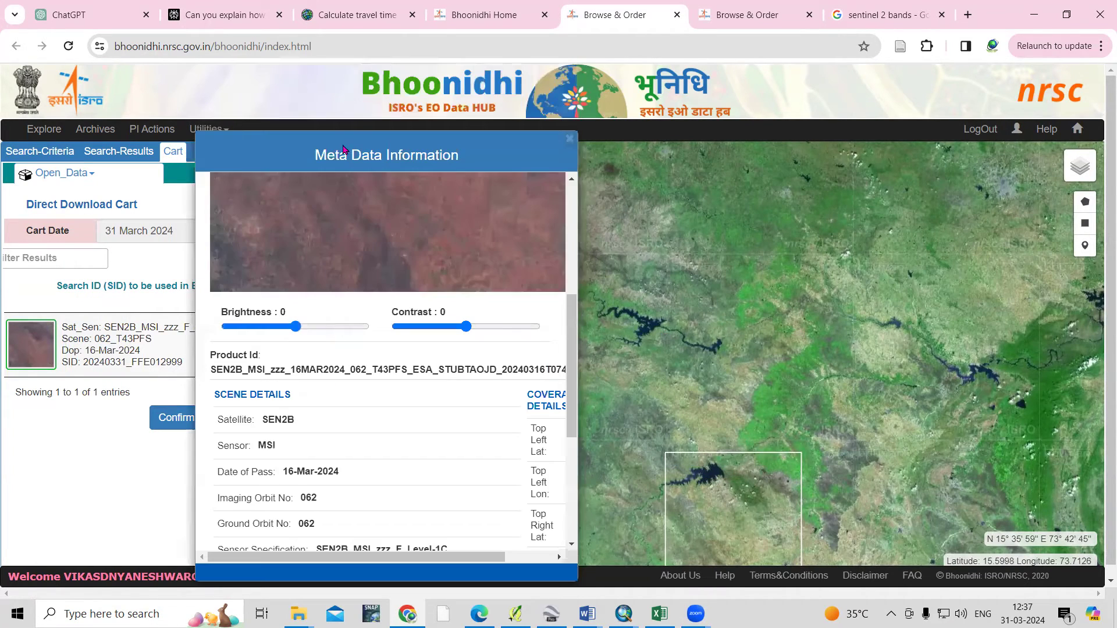
left_click(570, 139)
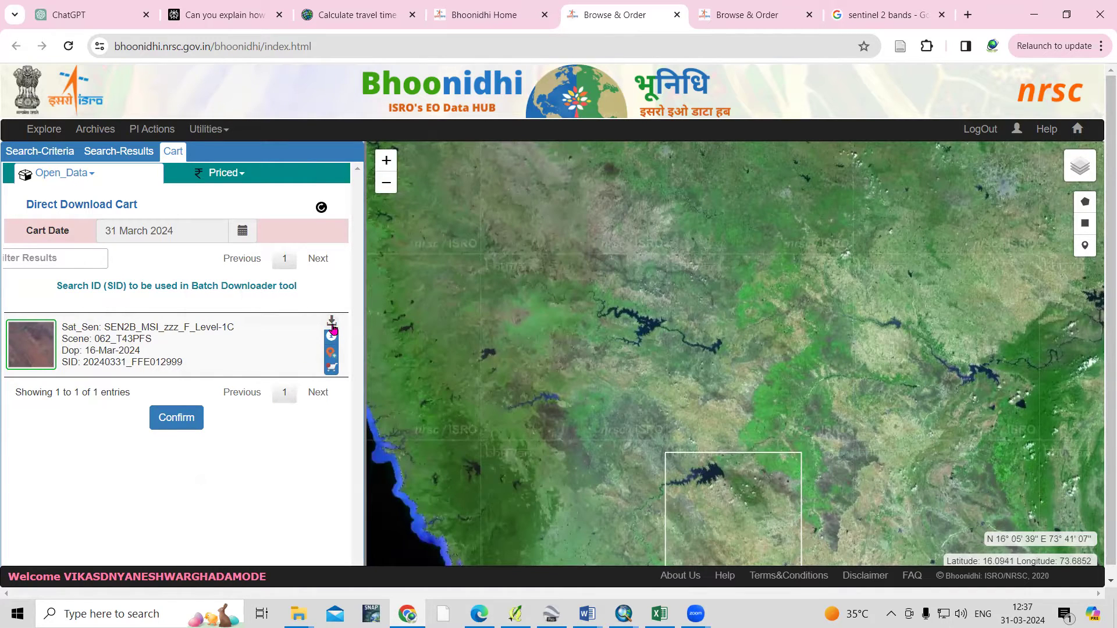
left_click(175, 416)
left_click(161, 424)
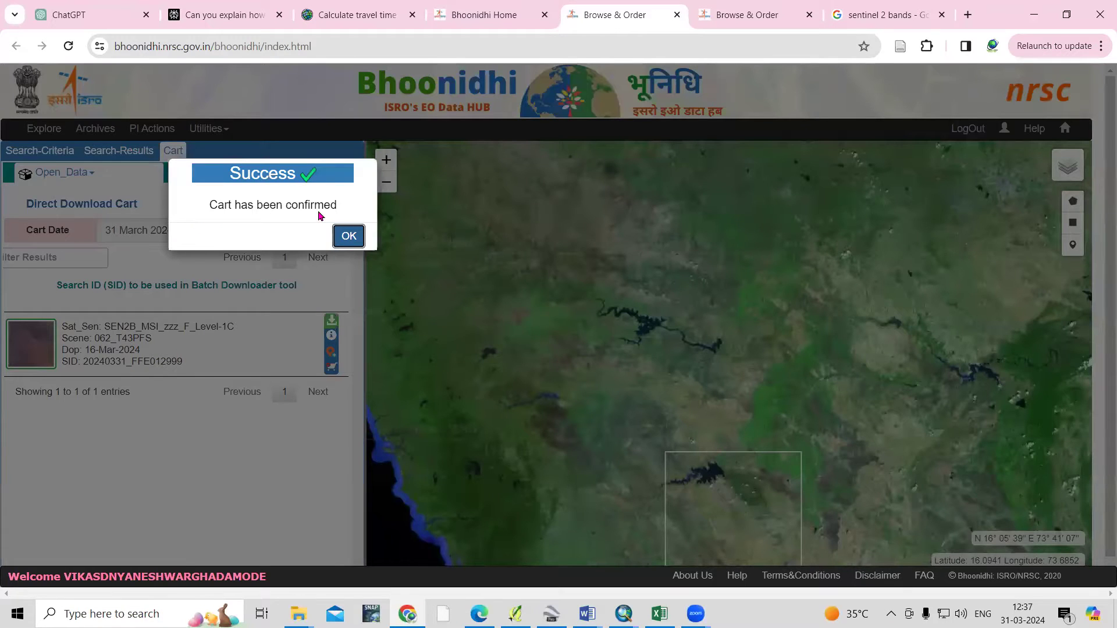
left_click(349, 236)
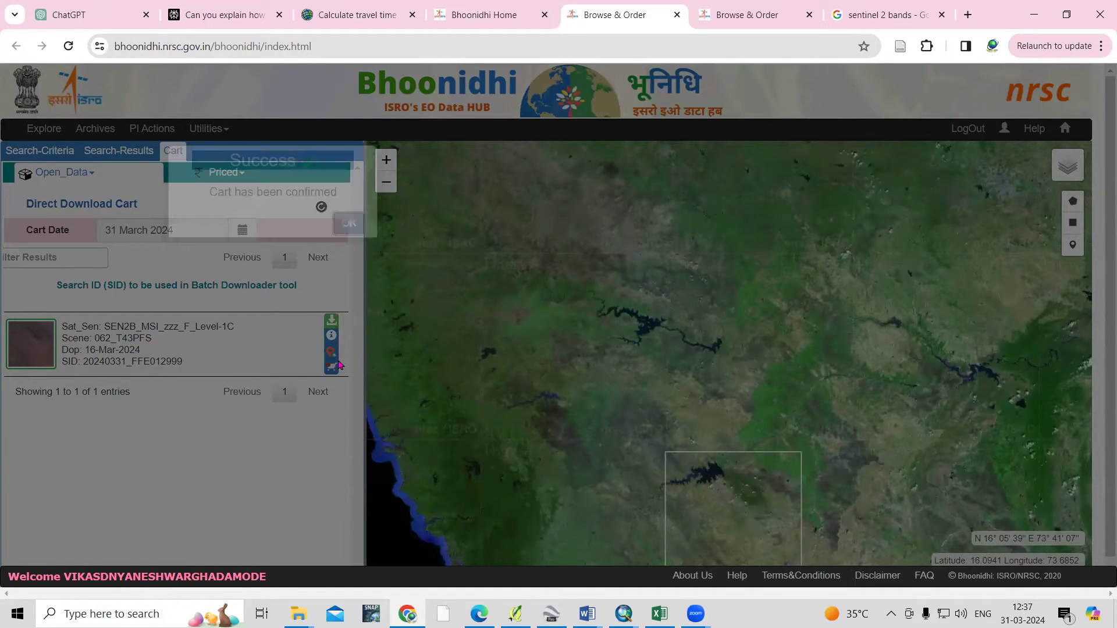
left_click(331, 323)
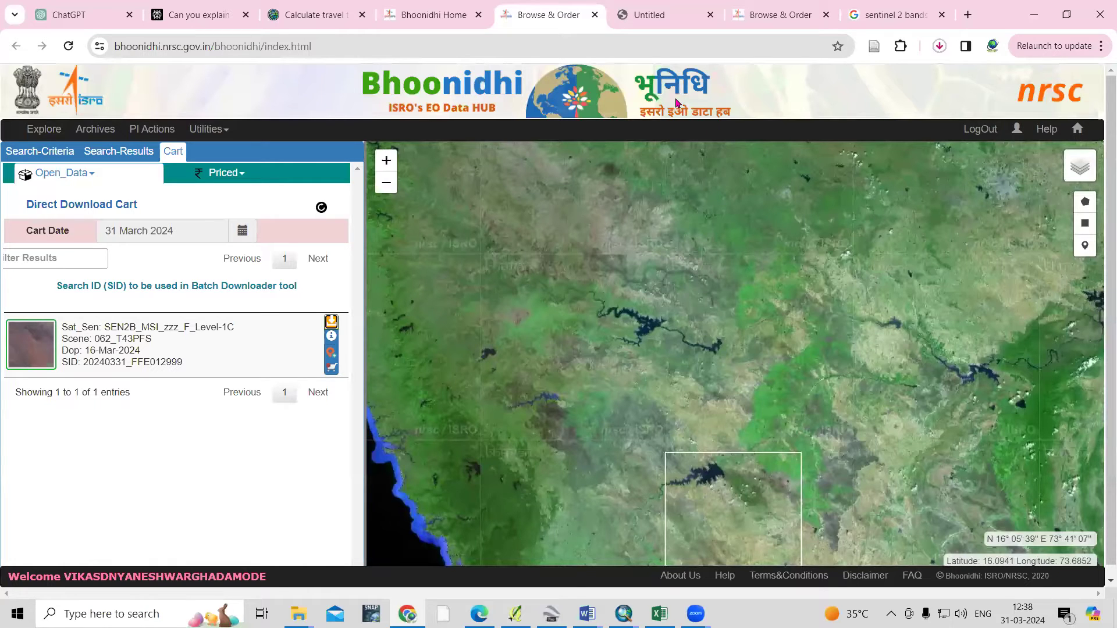
Follow the SEN2B 16MAR2024 zip's download progress in Chrome's download bubble
left_click(1101, 47)
left_click(940, 46)
left_click(940, 47)
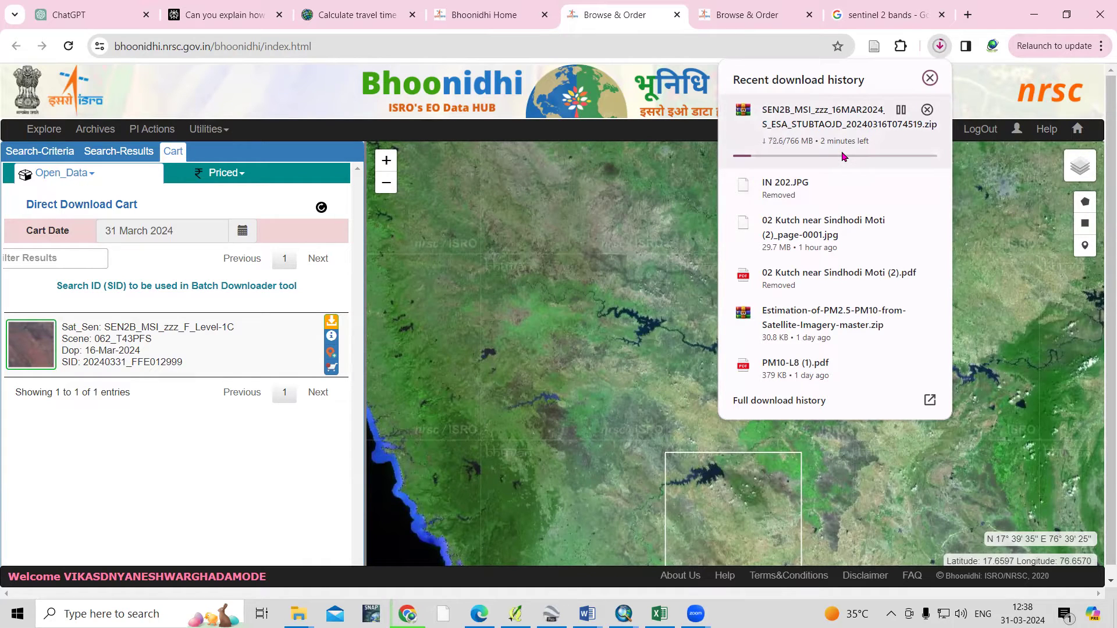
left_click(982, 100)
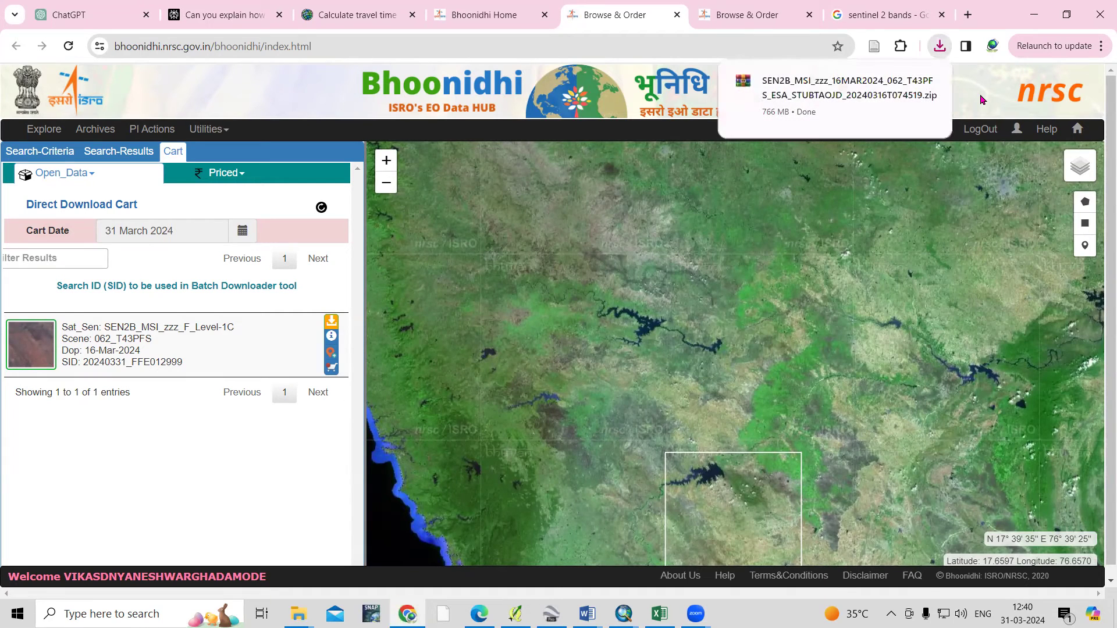
mouse_move(859, 89)
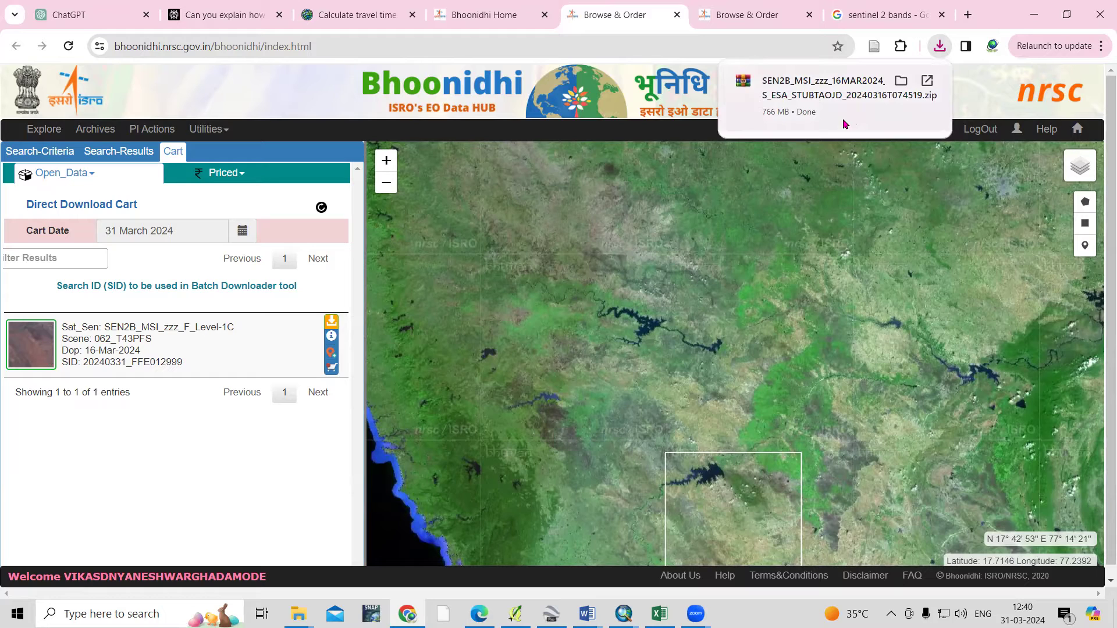
Open Chrome's Downloads page and show the finished 766 MB zip in its folder
left_click(1101, 52)
left_click(957, 264)
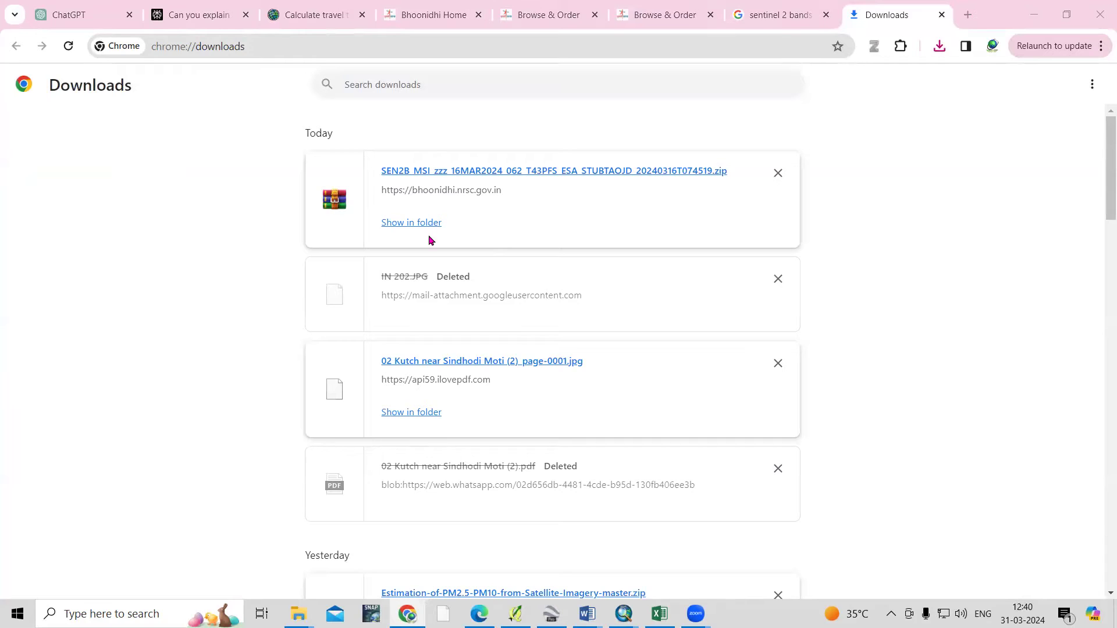
left_click(419, 224)
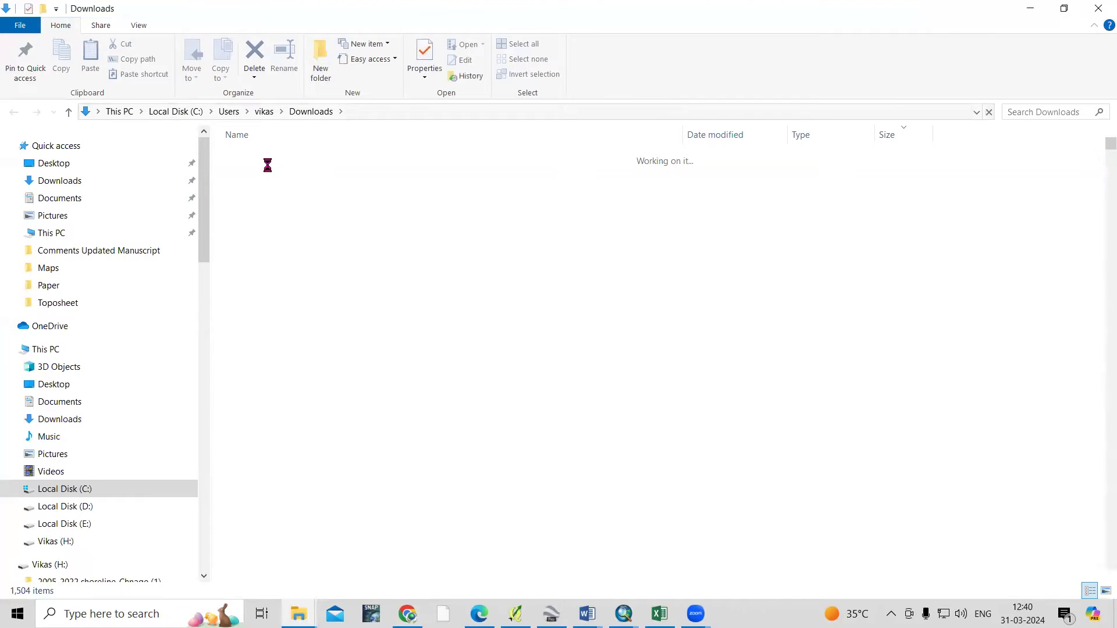
Refresh Downloads, extract the 766 MB SEN2B 16MAR2024 zip, and select the new folder
left_click(989, 112)
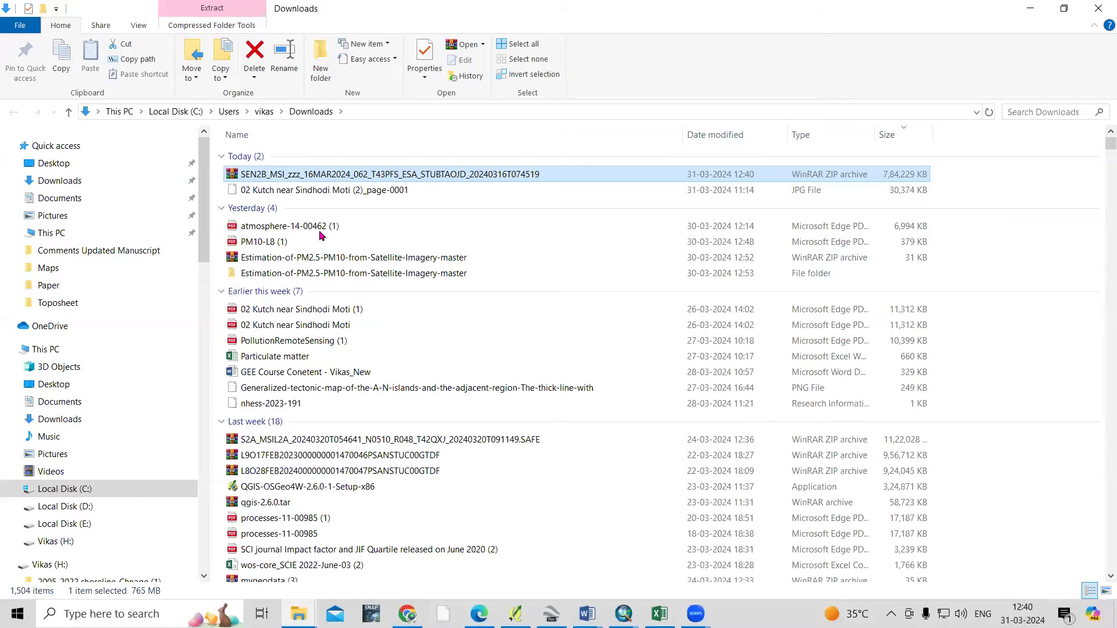
key("shift+F10")
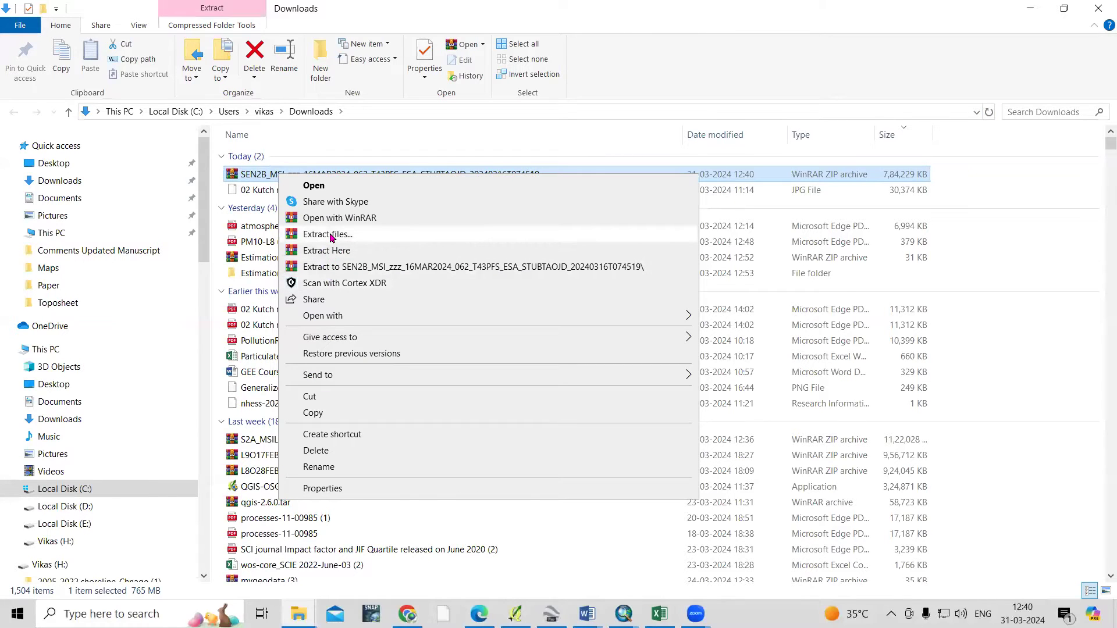
left_click(330, 235)
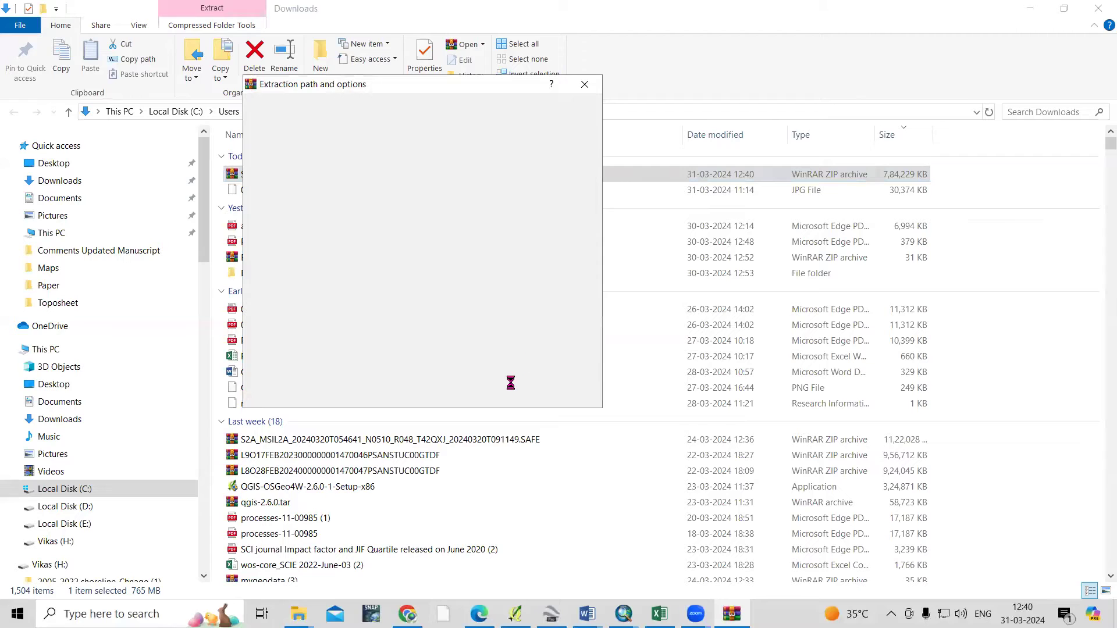
left_click(463, 395)
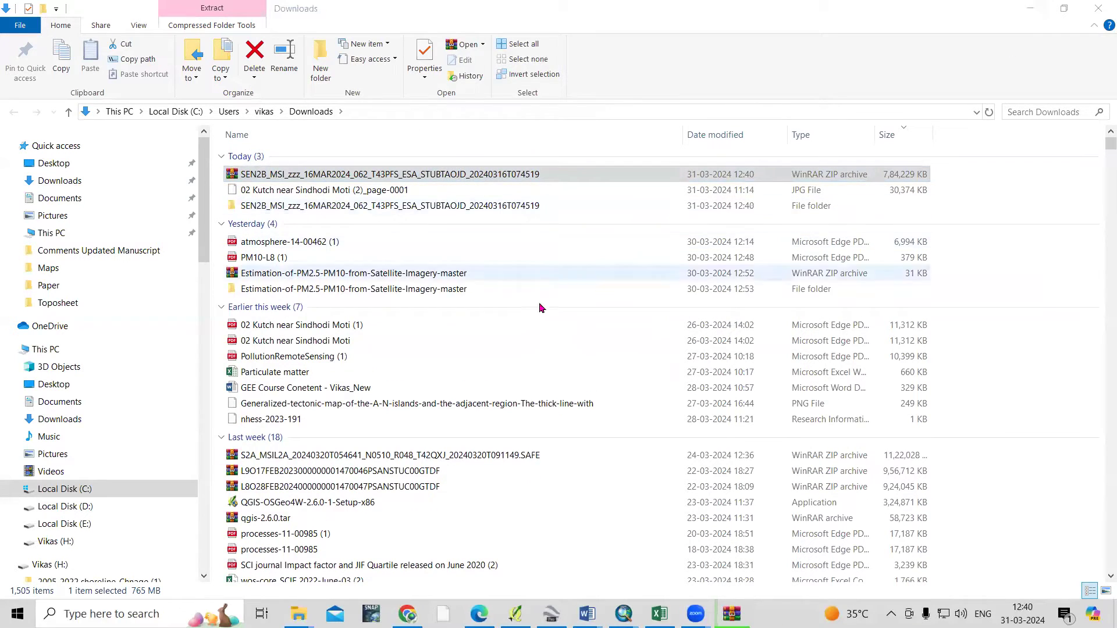
left_click(338, 207)
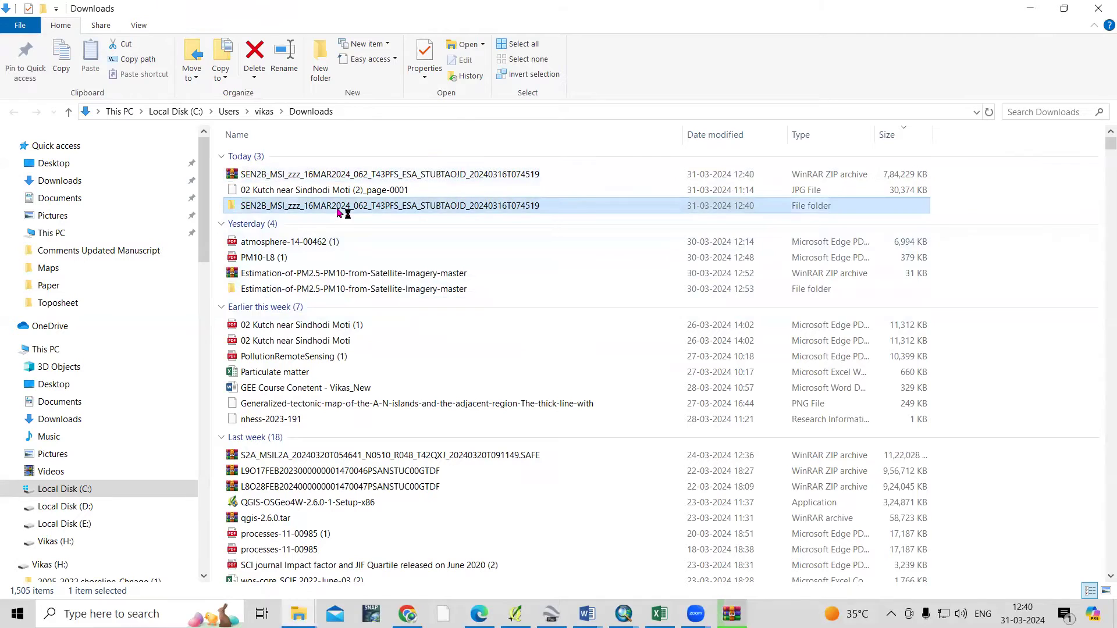
Open the extracted SEN2B folder and minimize the extraction progress window
double_click(340, 211)
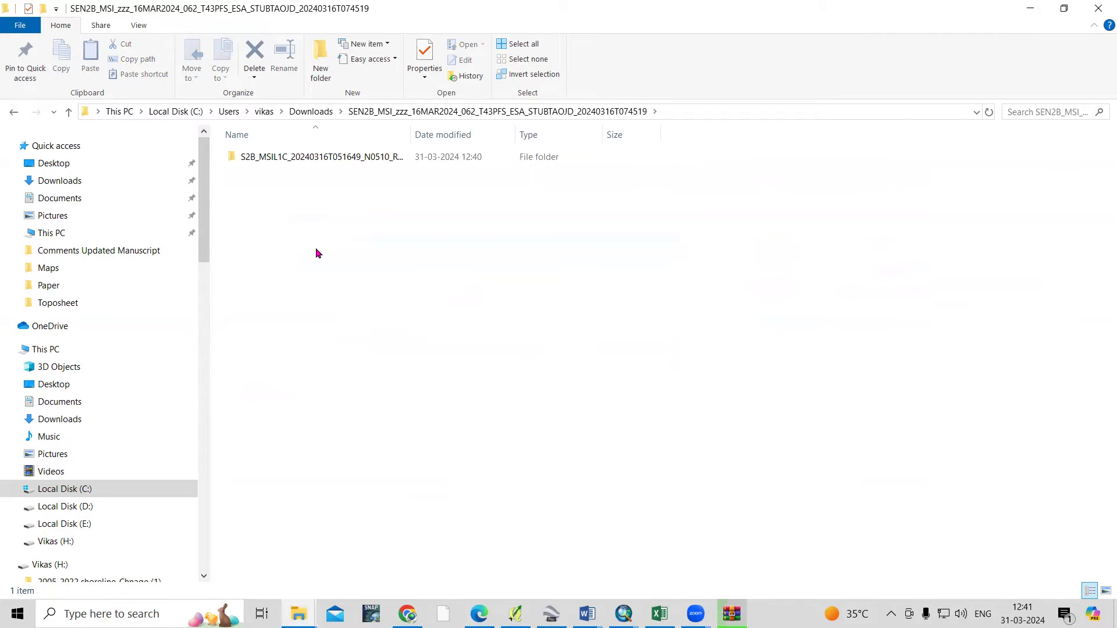
mouse_move(731, 614)
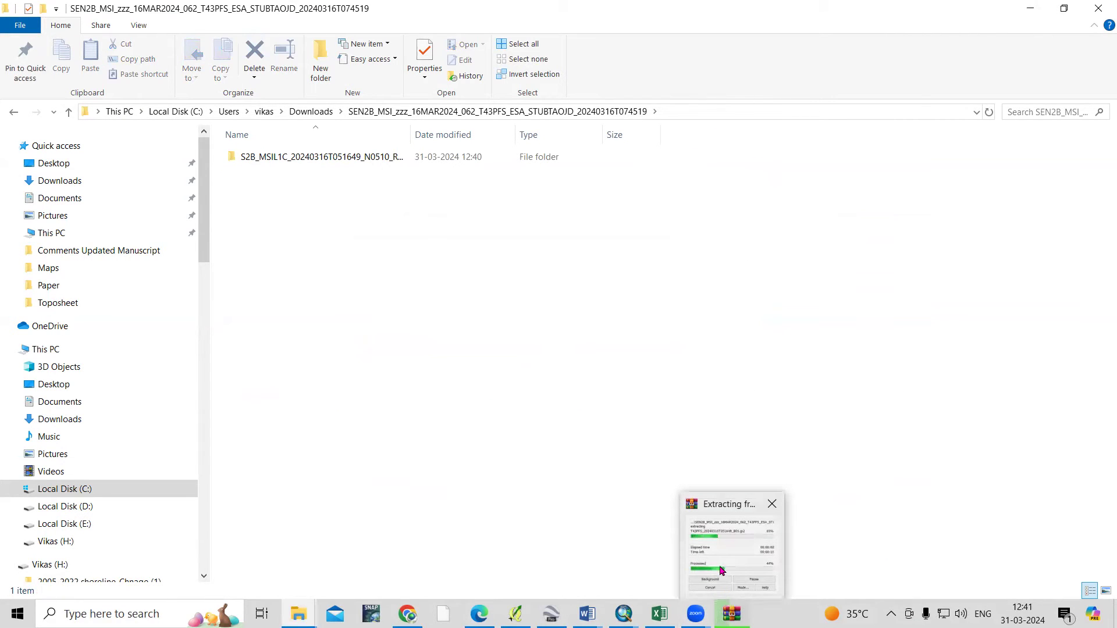
left_click(721, 569)
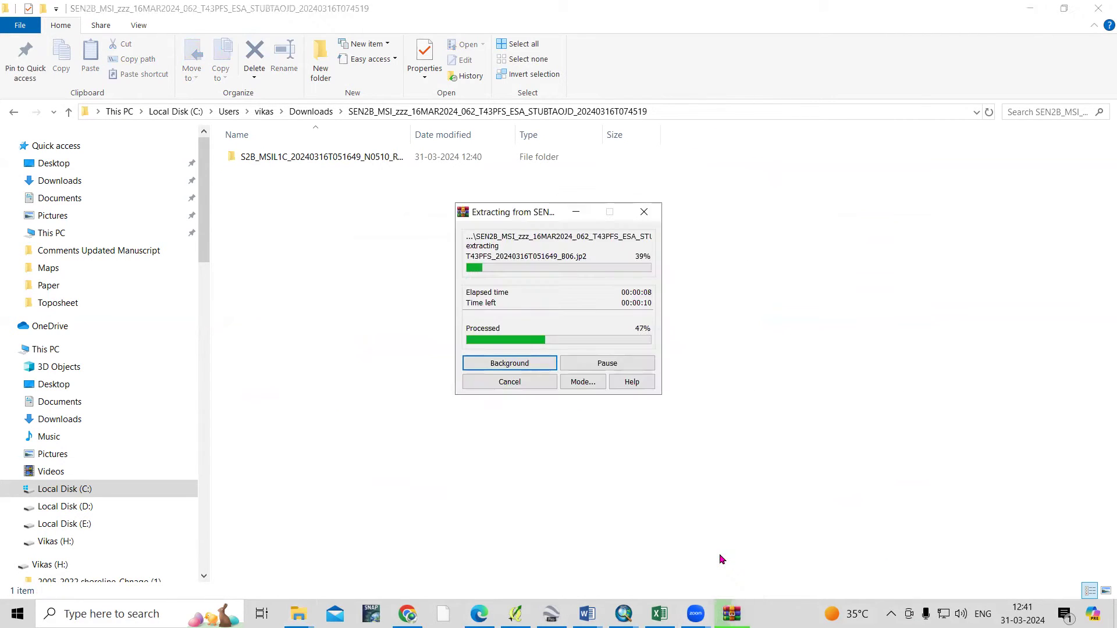
left_click(570, 213)
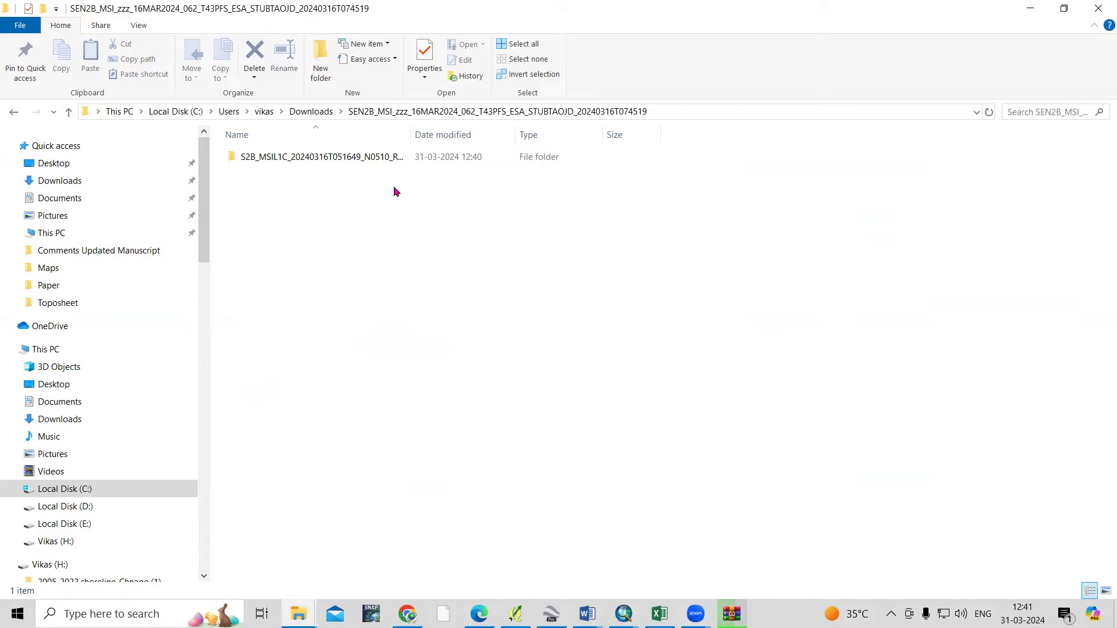
Go to GRANULE > L1C_T43PFS_A036696_20240316T053107 > IMG_DATA and inspect its 14 band files
double_click(330, 167)
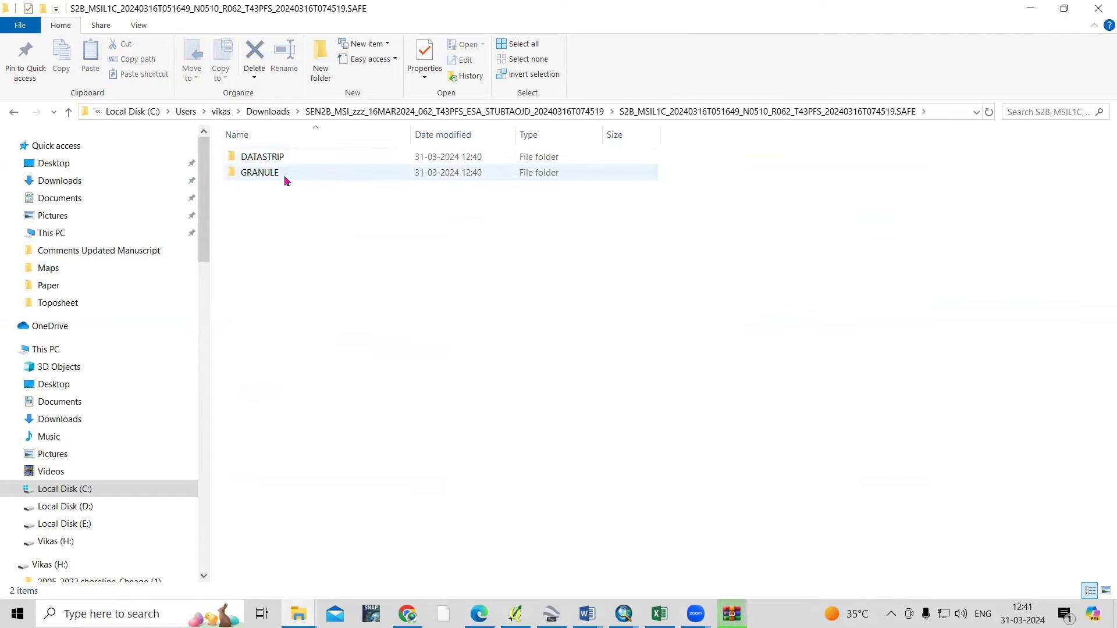
double_click(285, 174)
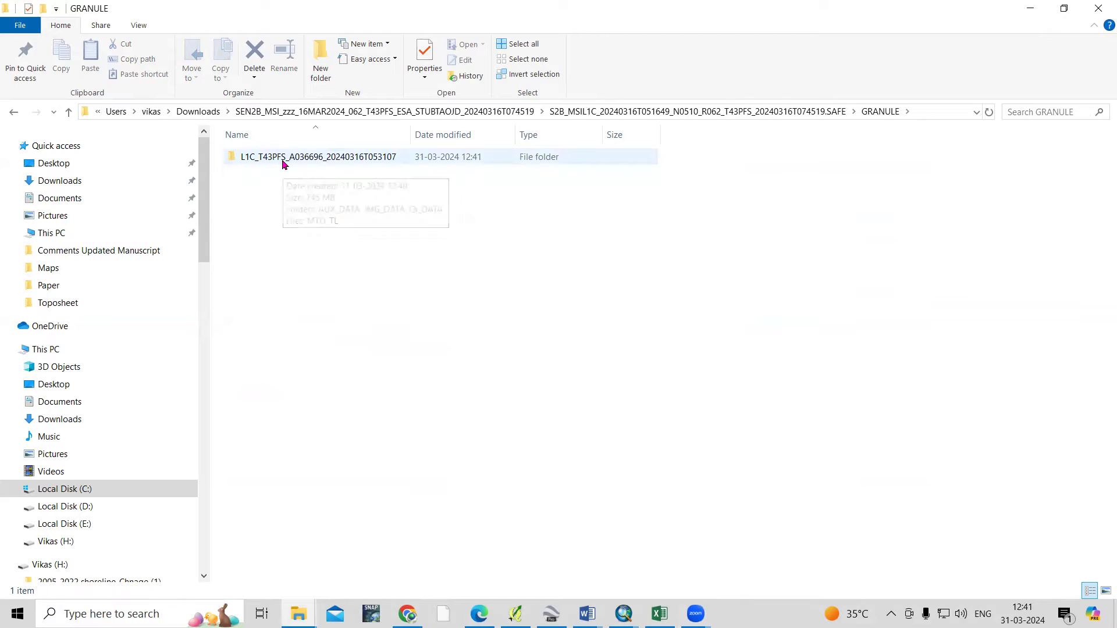
left_click(284, 165)
double_click(284, 164)
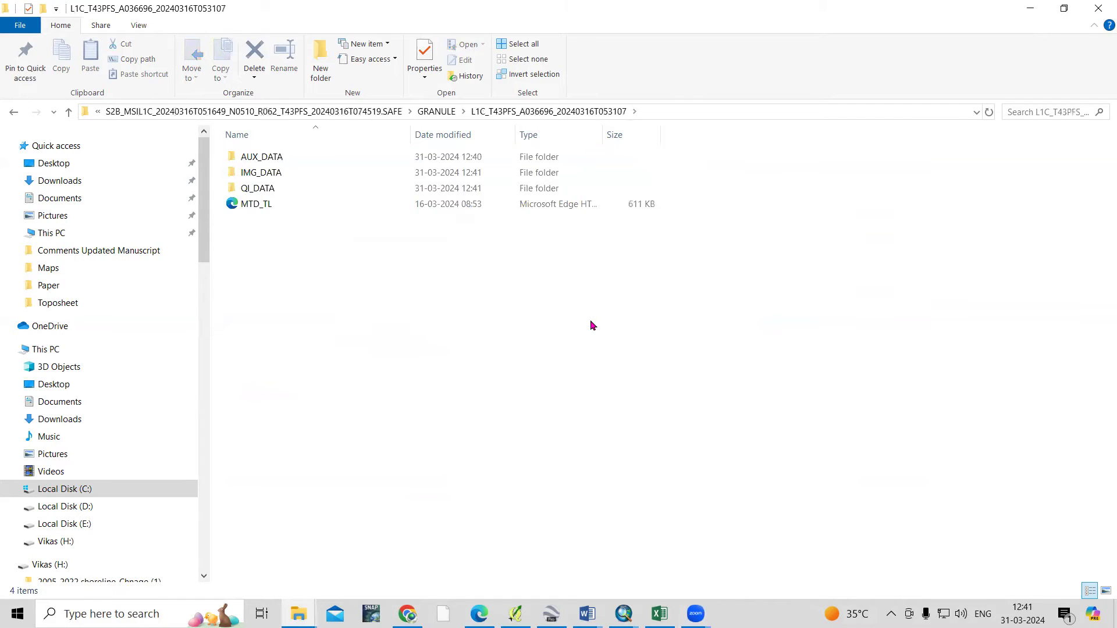
double_click(294, 175)
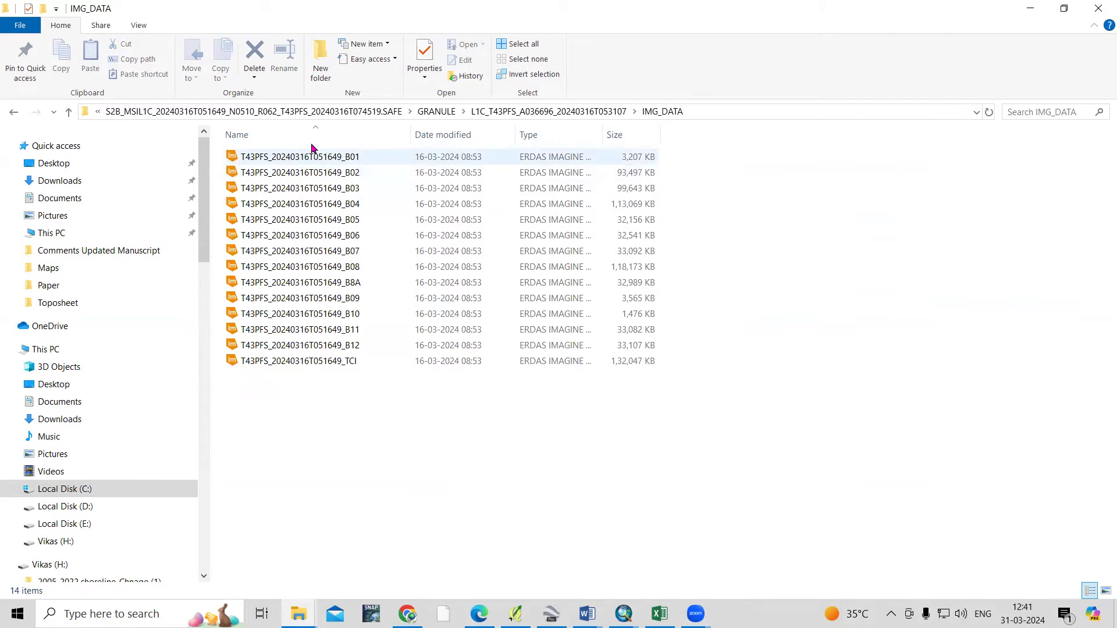
left_click_drag(387, 445, 364, 152)
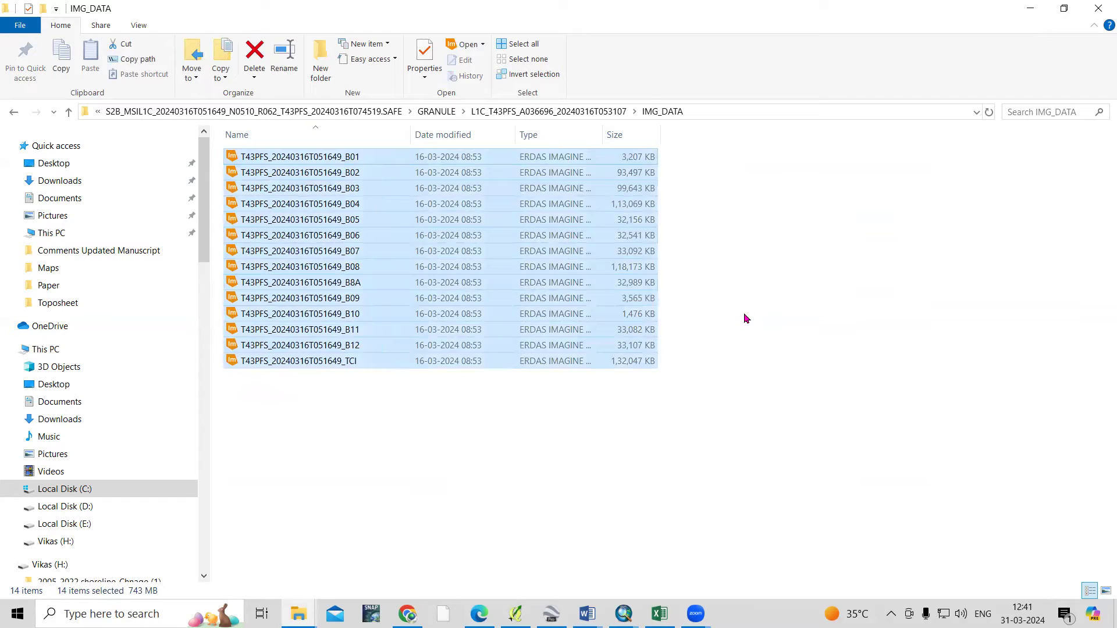
left_click(747, 319)
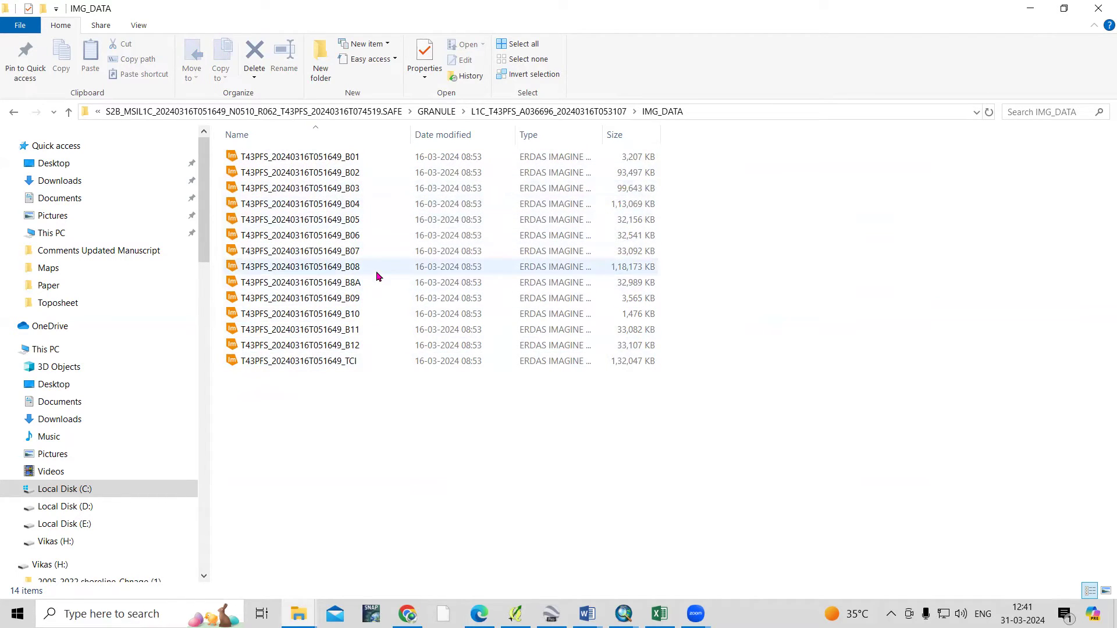
View the ResearchGate Sentinel-2 band wavelength table in Chrome, then return to ArcMap
mouse_move(407, 614)
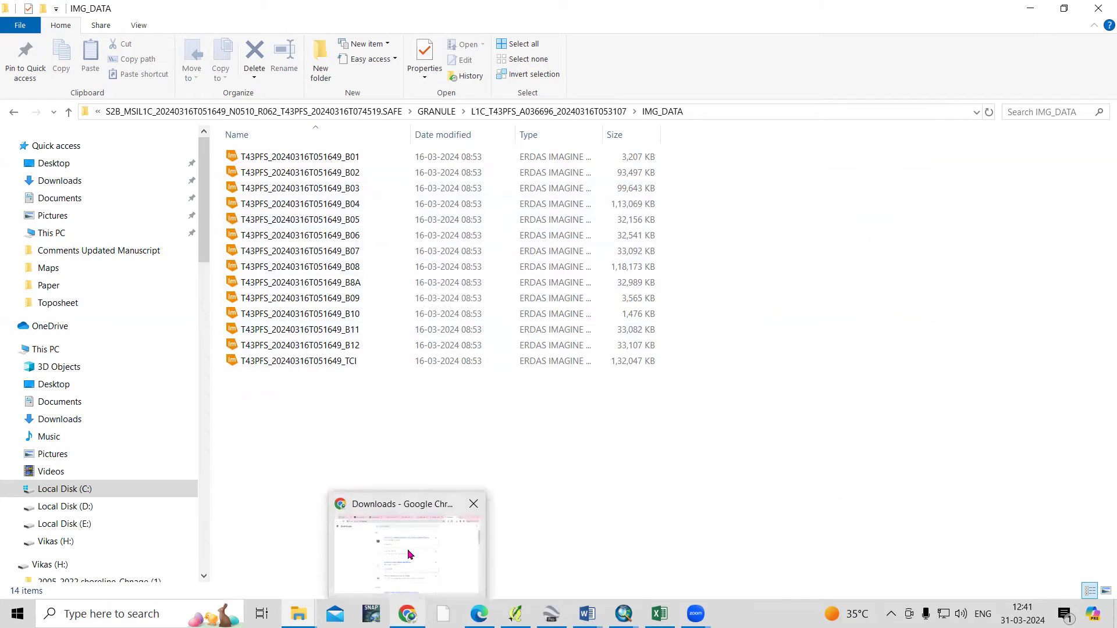
left_click(410, 554)
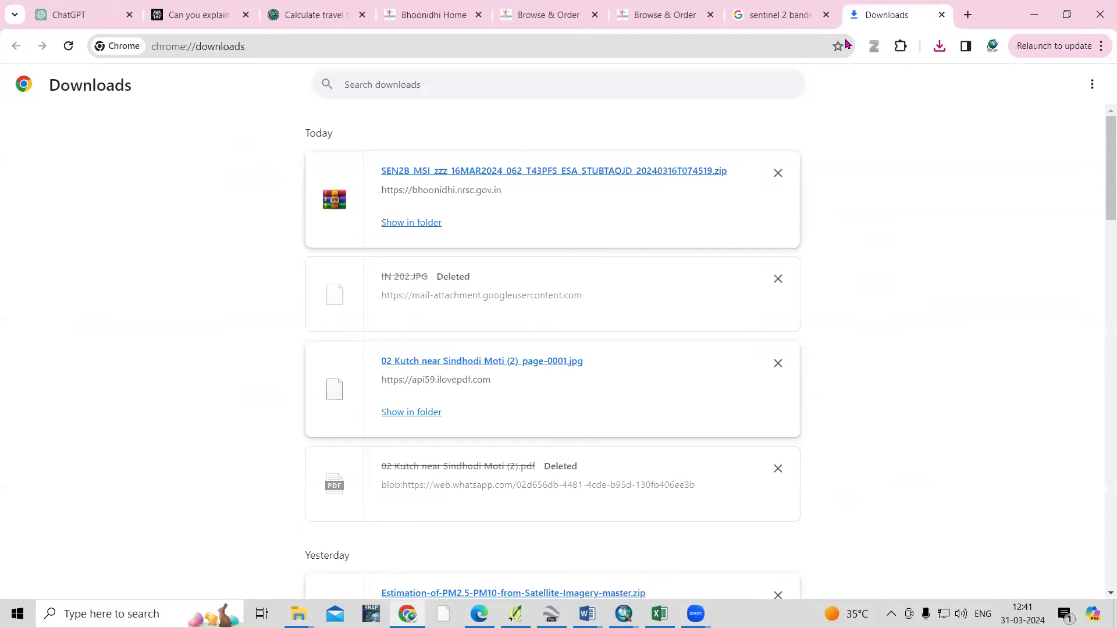
left_click(778, 22)
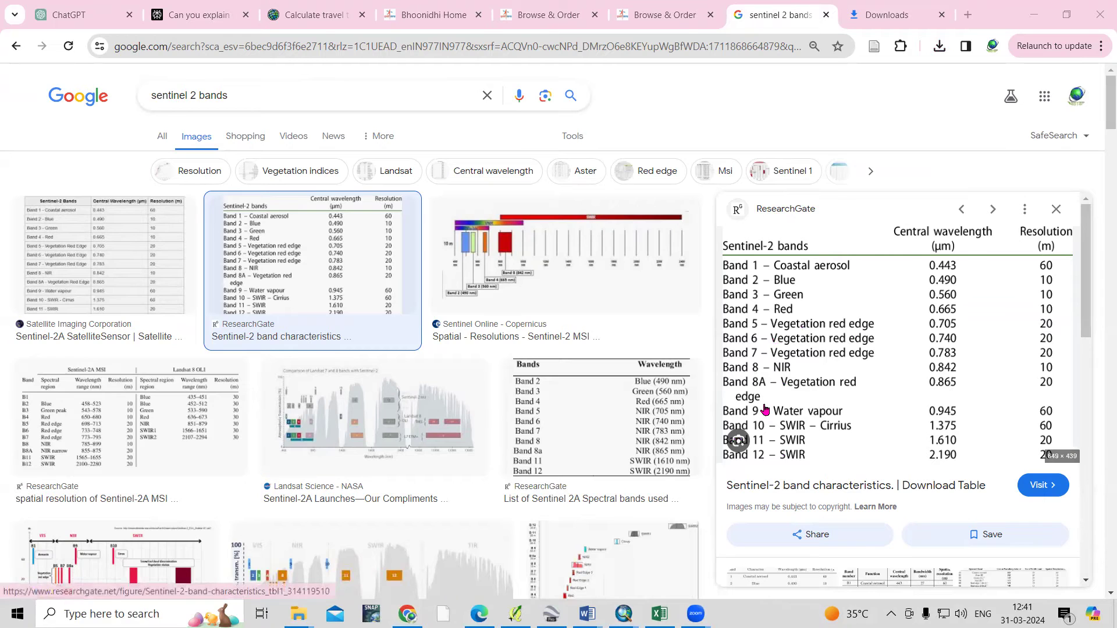
key("alt+Tab")
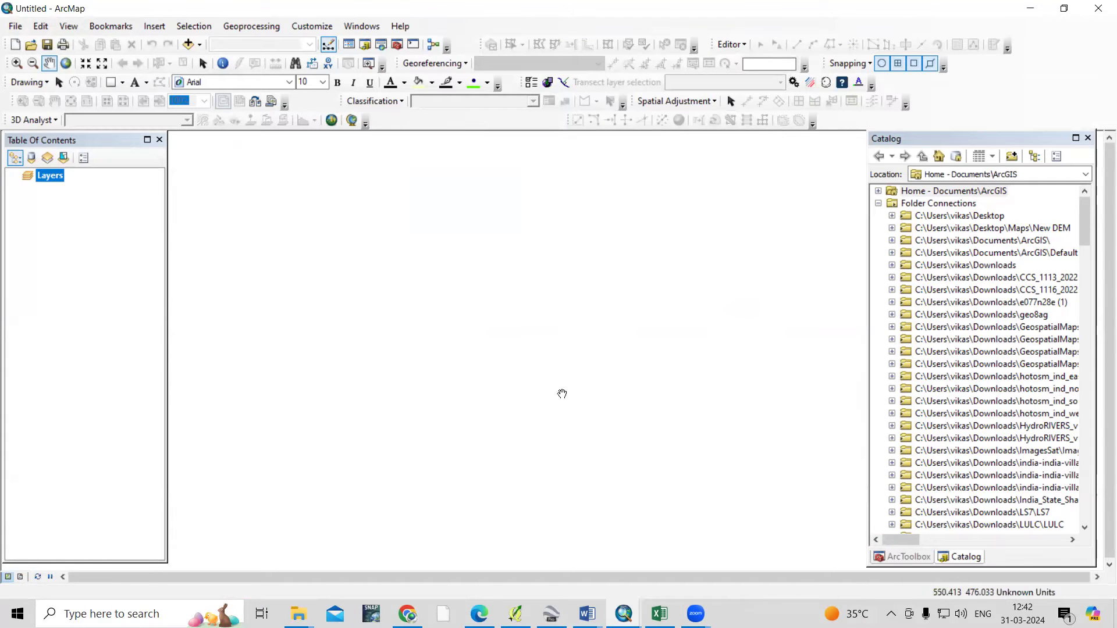
Copy the IMG_DATA path from File Explorer and enter it as ArcMap's Catalog location
mouse_move(408, 612)
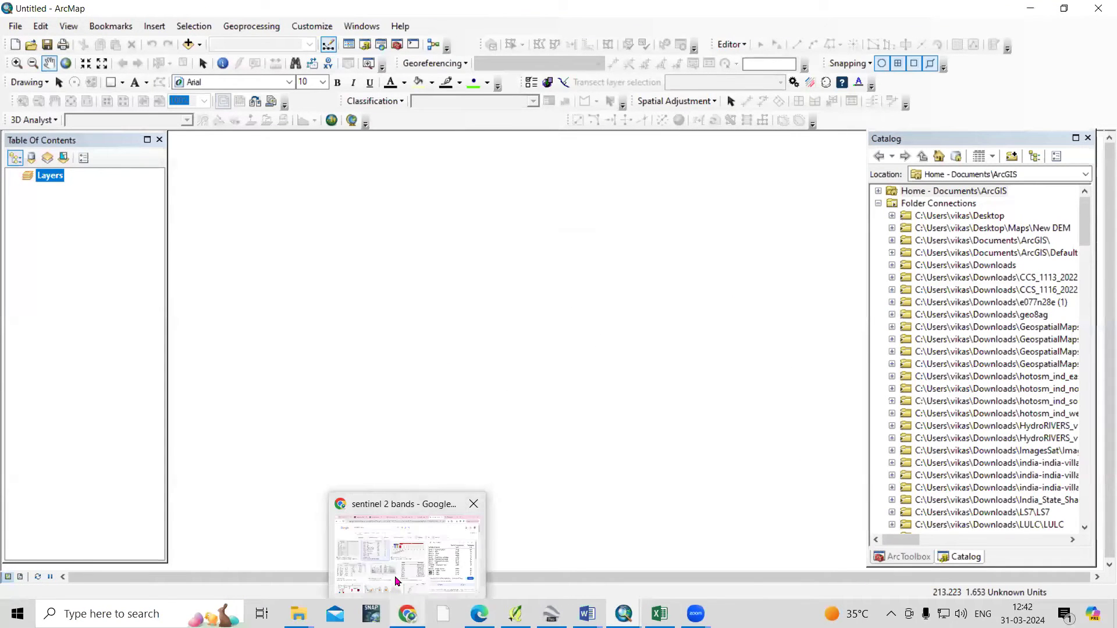
left_click(402, 579)
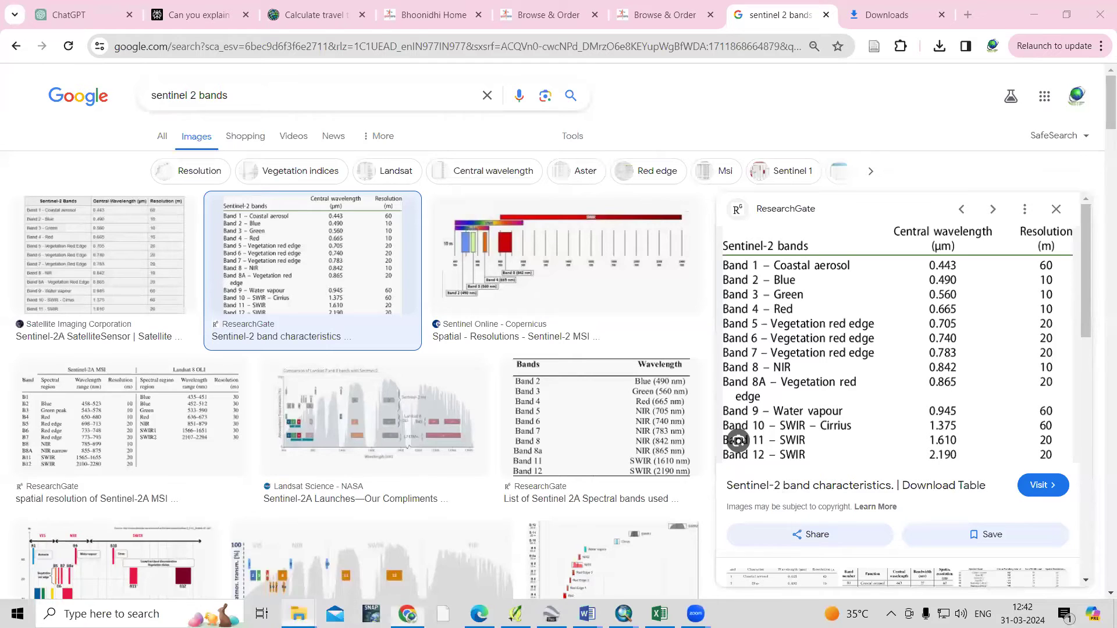
mouse_move(299, 612)
left_click(704, 558)
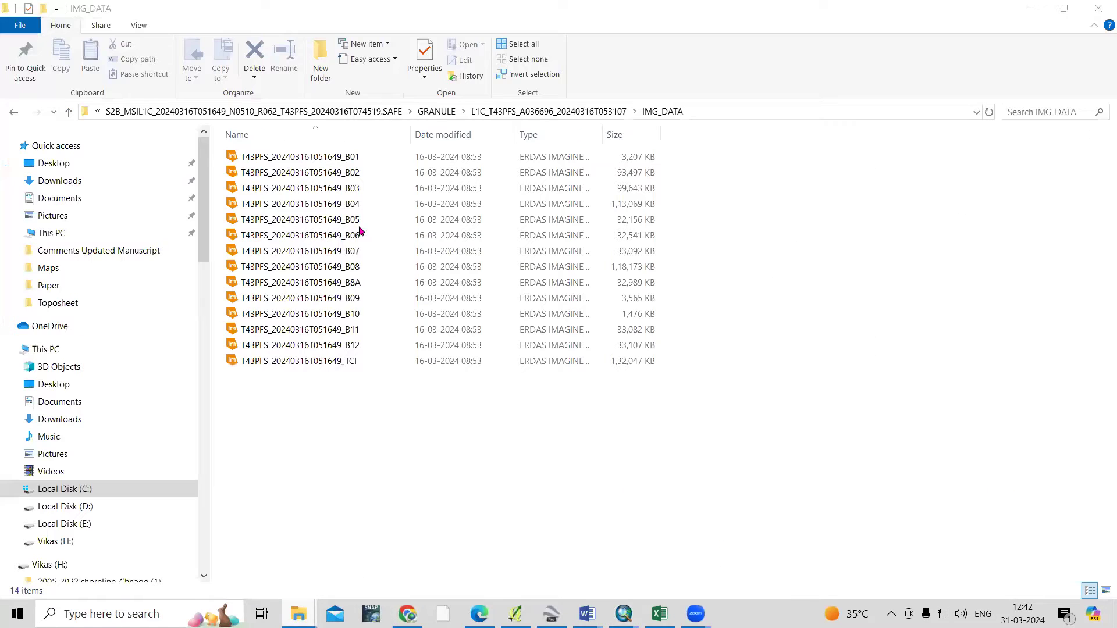
left_click(704, 106)
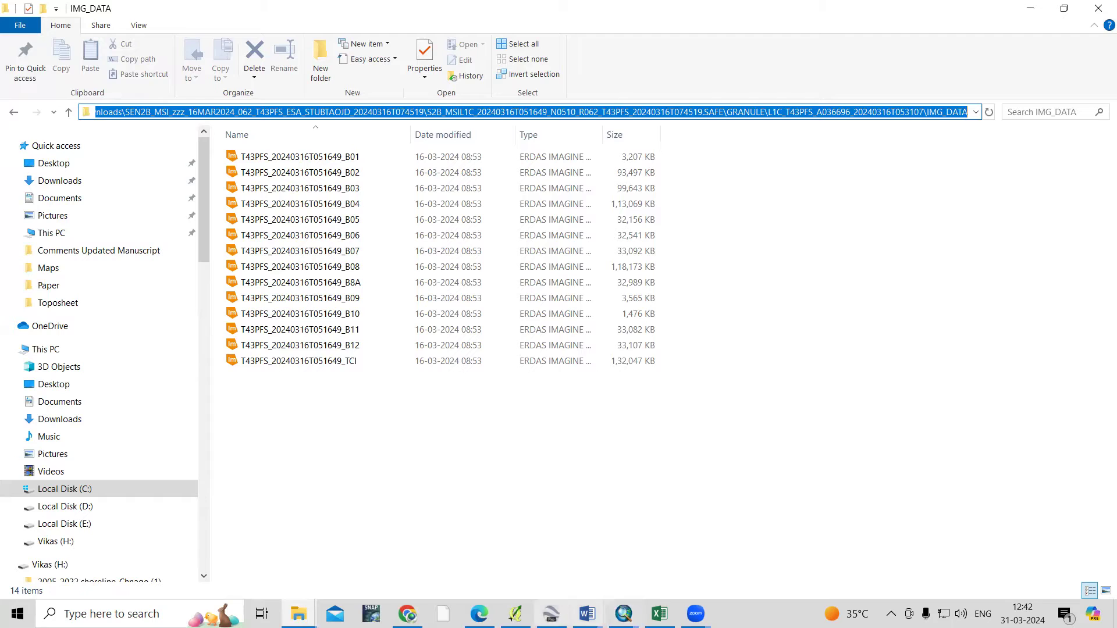
left_click(624, 614)
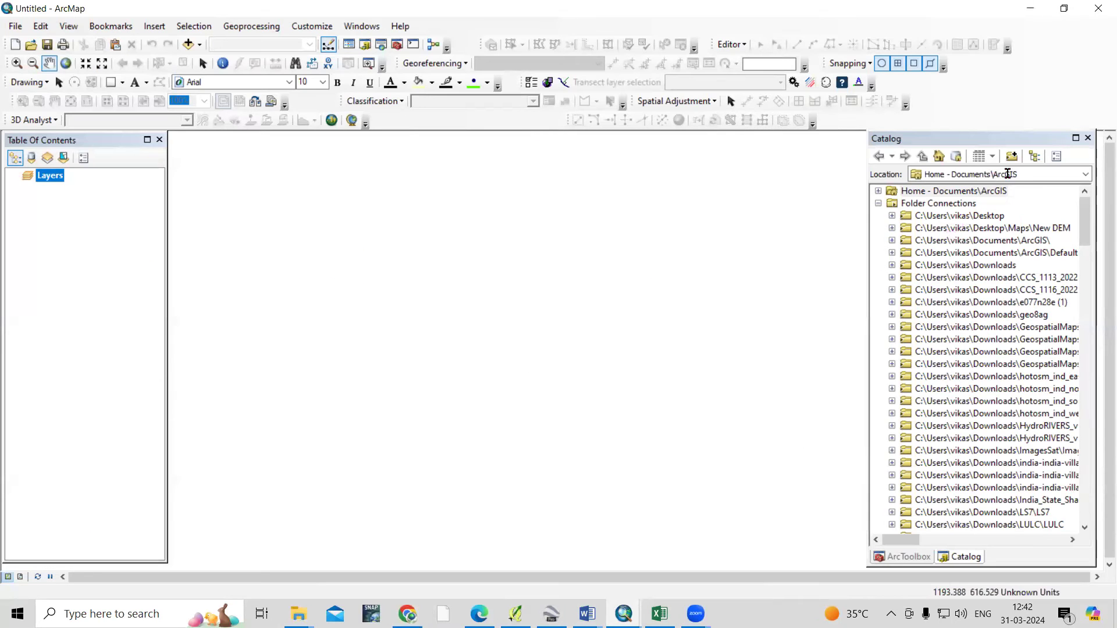
left_click(1029, 173)
key("BackSpace")
key("ctrl+v")
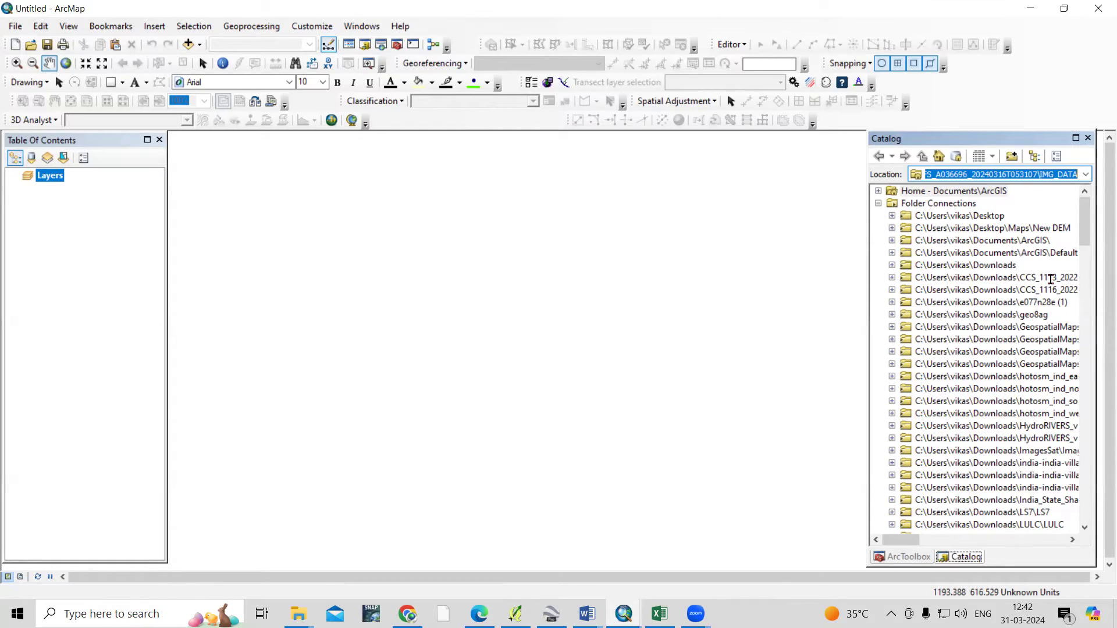
key("Return")
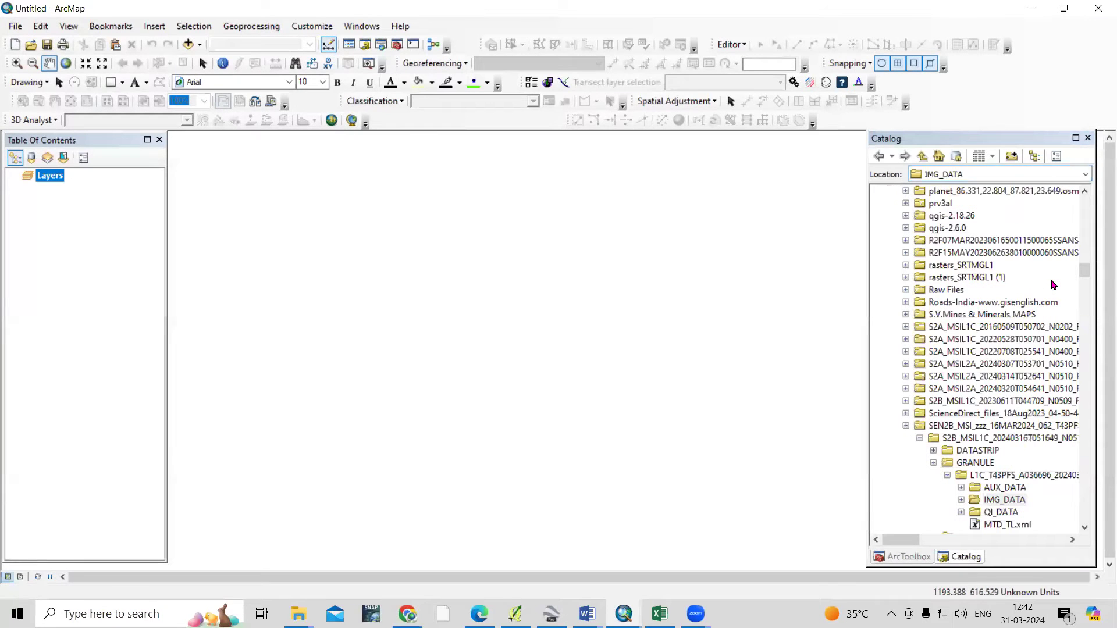
Drag the B02, B03, B04 and B08 .jp2 rasters from IMG_DATA onto the map
scroll(1055, 285, "down", 2)
double_click(1015, 429)
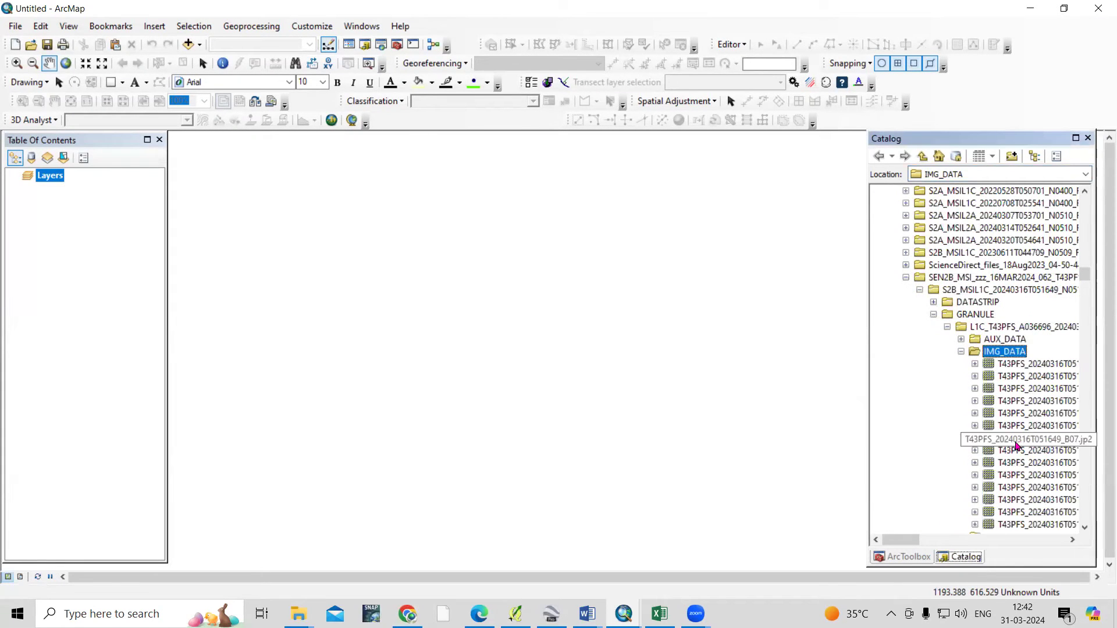
left_click_drag(915, 546, 934, 546)
left_click_drag(998, 378, 717, 376)
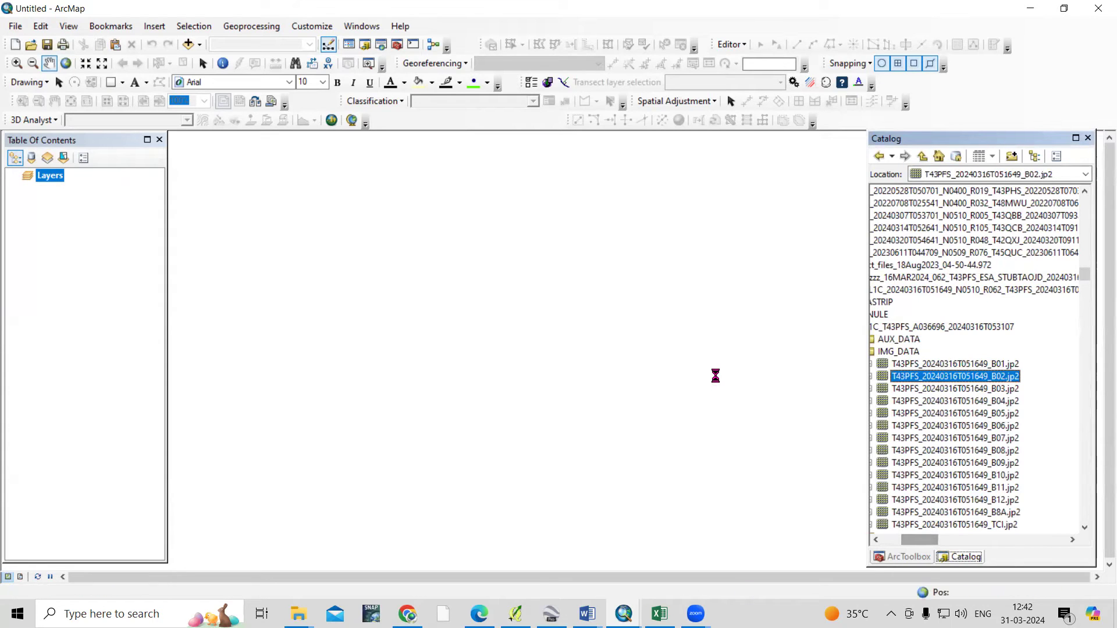
left_click_drag(964, 389, 632, 368)
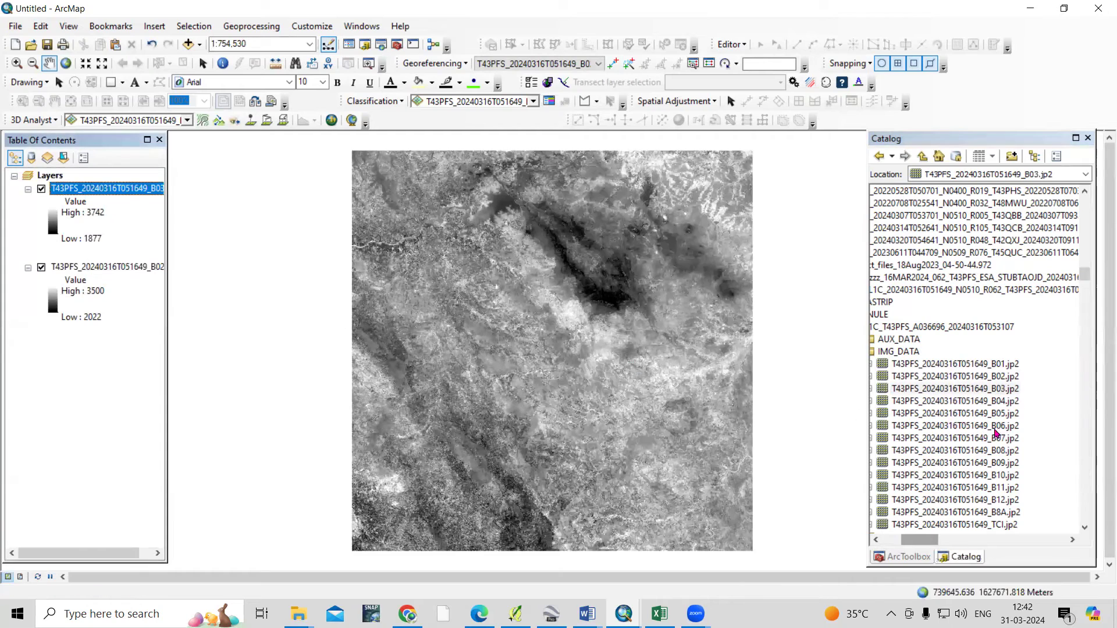
left_click_drag(1008, 402, 634, 404)
left_click_drag(996, 457, 623, 468)
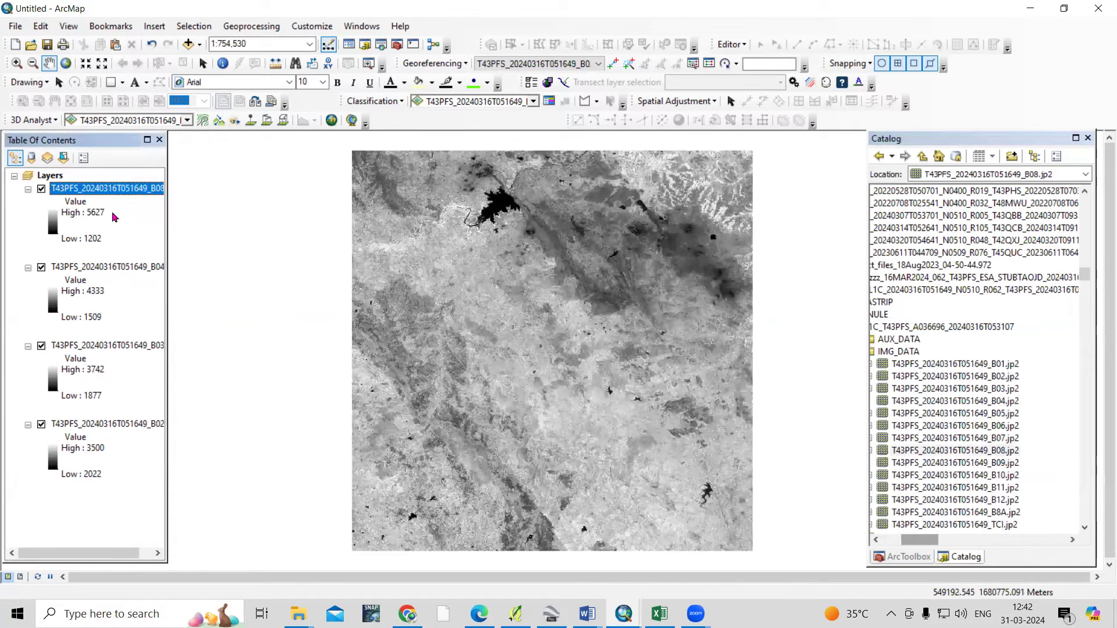
right_click(120, 188)
left_click(174, 405)
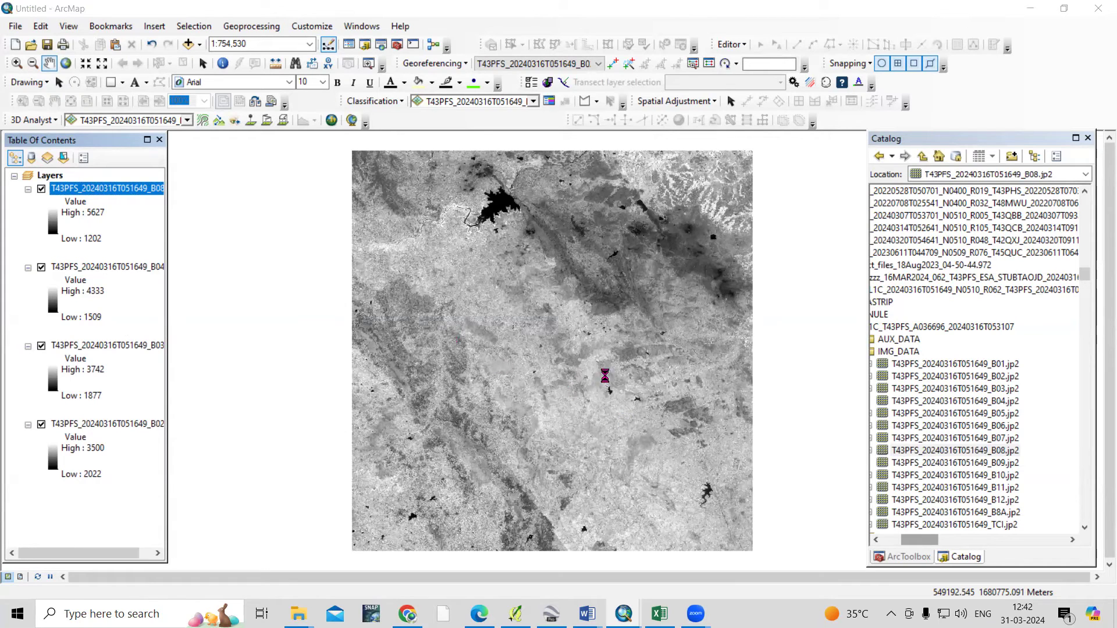
Check B08's source: 10, 10 cell size and WGS_1984_UTM_Zone_43N, then cancel without changes
left_click(387, 153)
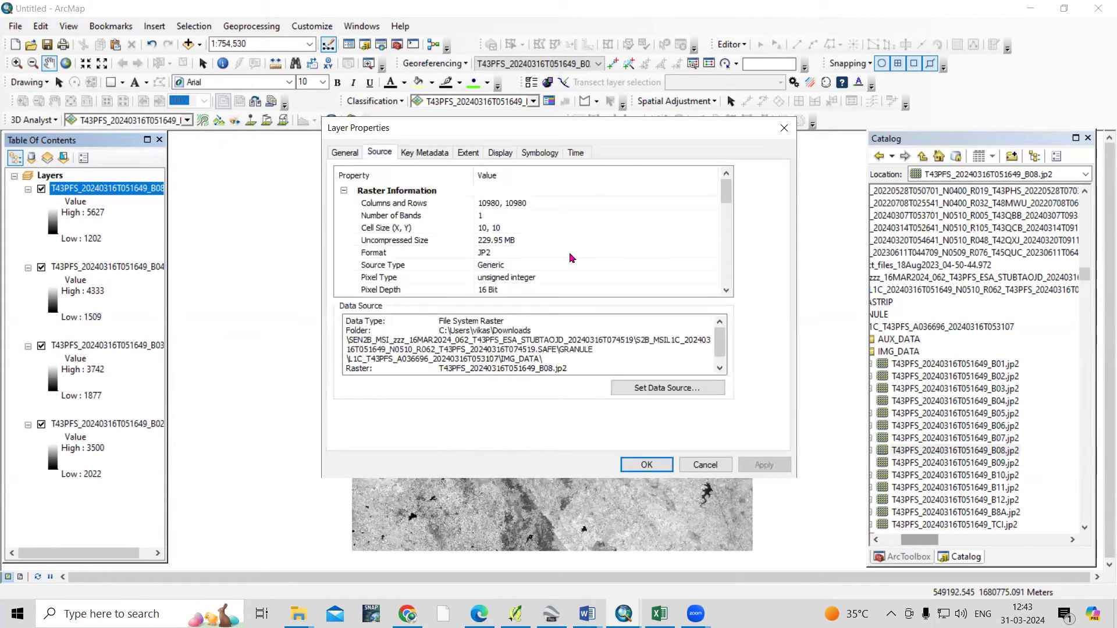
left_click(580, 229)
scroll(508, 283, "down", 5)
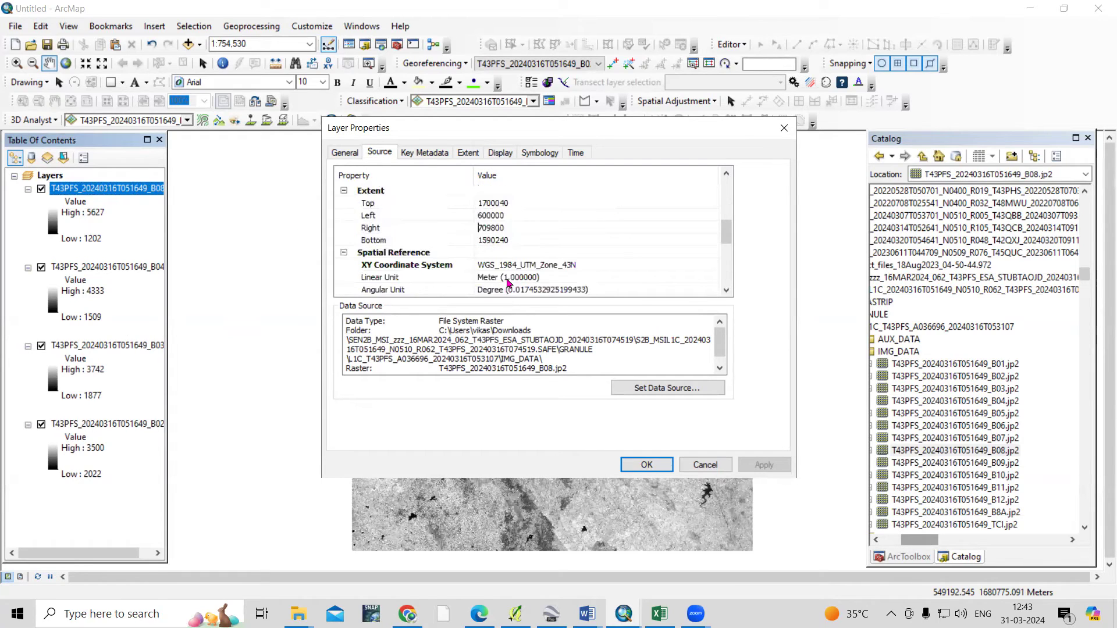
scroll(508, 283, "down", 1)
left_click(567, 277)
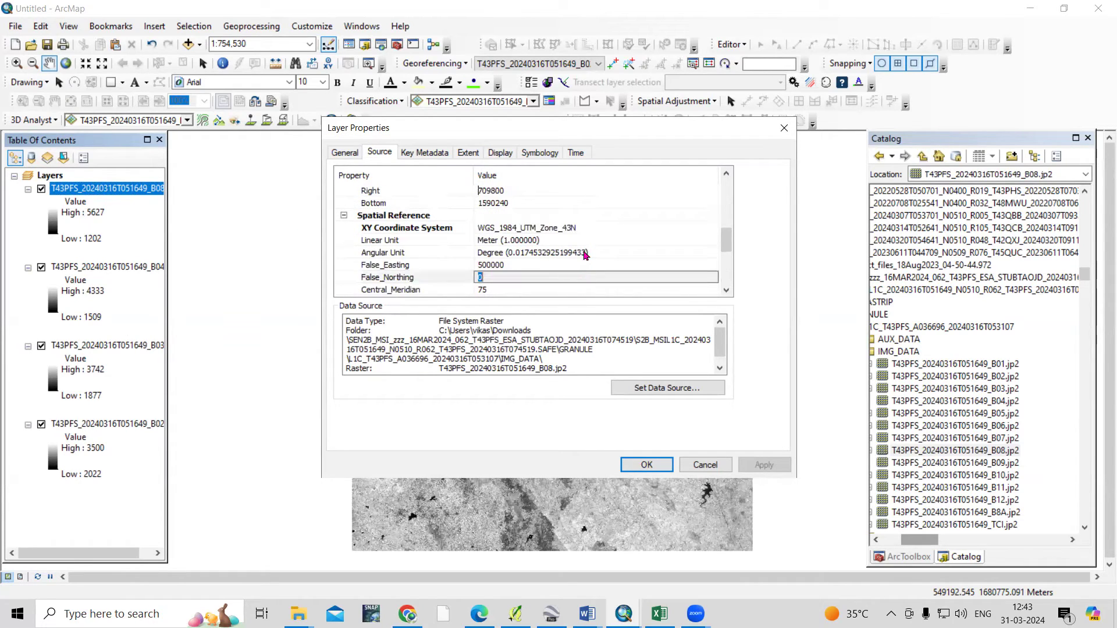
left_click(589, 228)
scroll(588, 280, "down", 4)
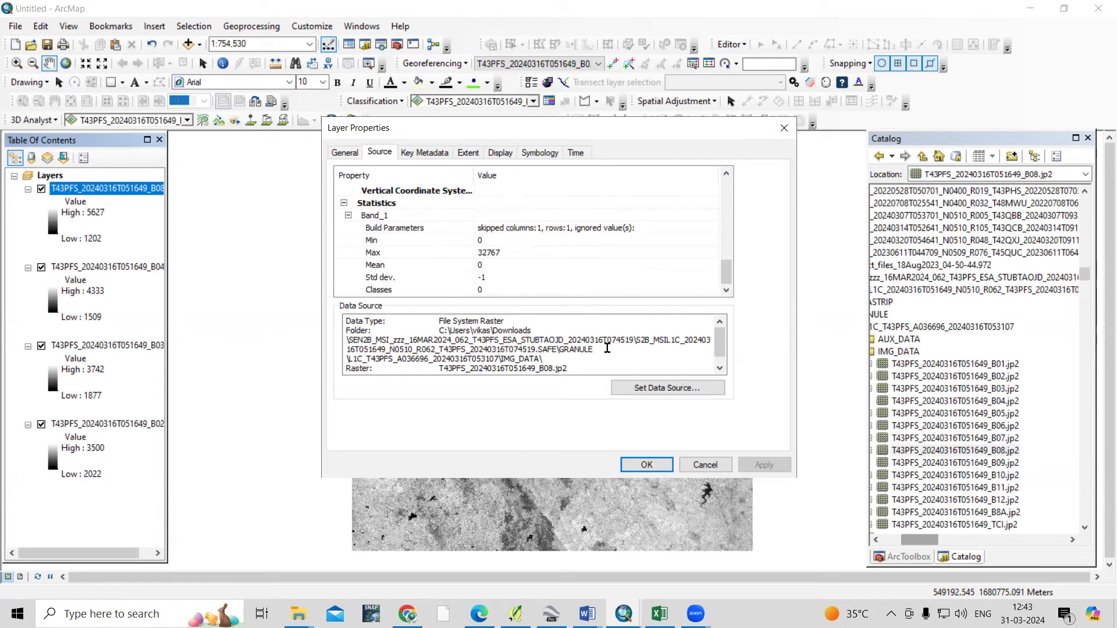
left_click(705, 466)
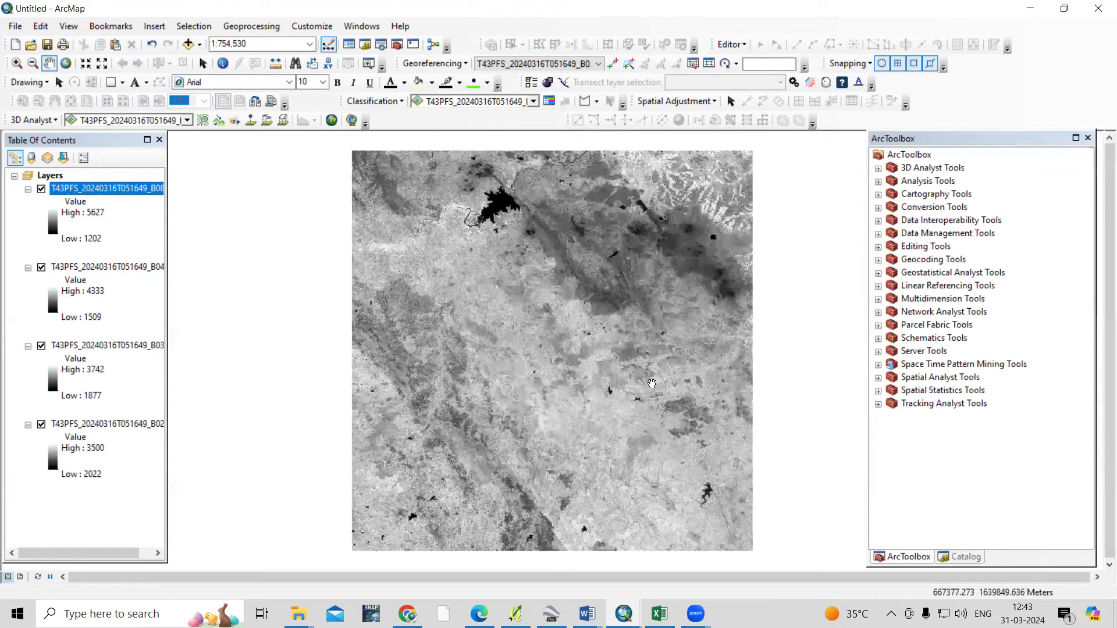
Open Composite Bands from ArcToolbox's Data Management > Raster > Raster Processing toolset
double_click(937, 234)
scroll(970, 379, "down", 2)
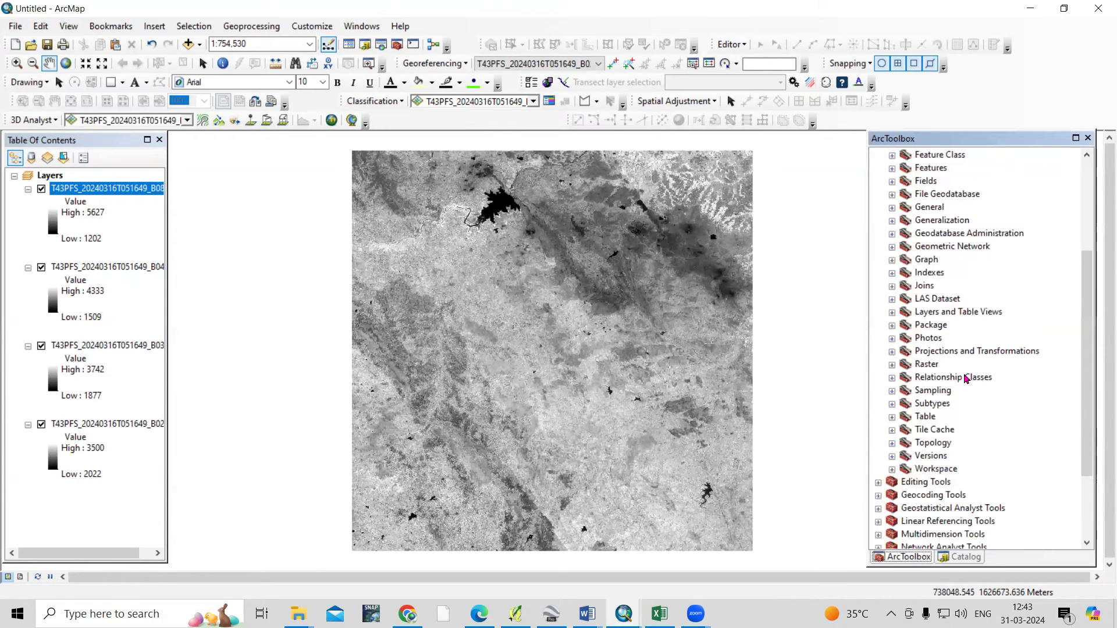
double_click(931, 365)
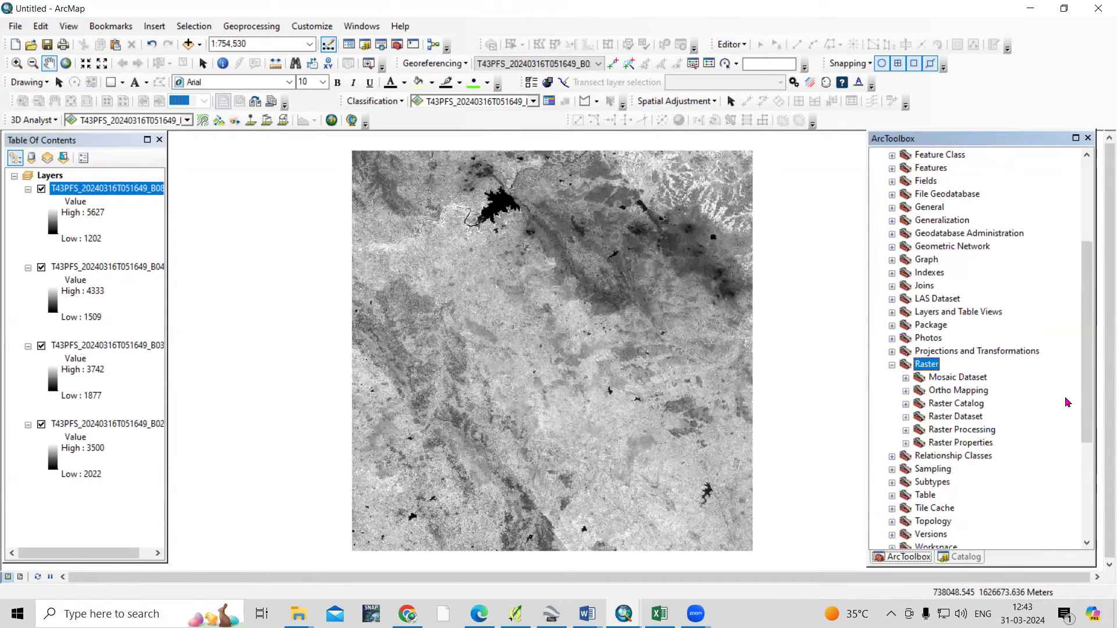
double_click(969, 417)
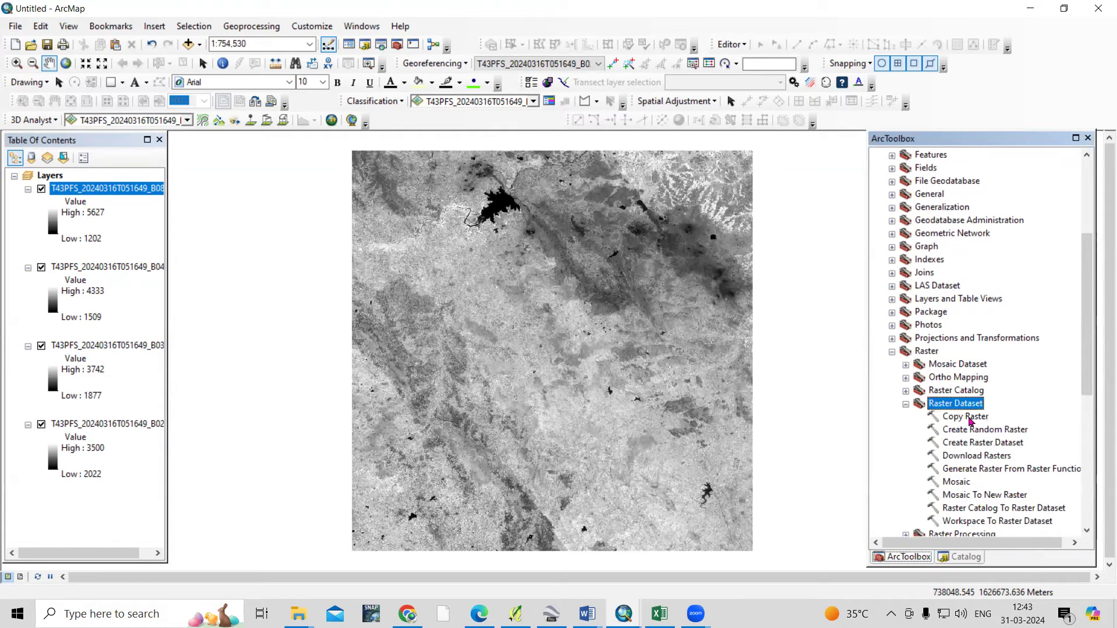
double_click(969, 408)
double_click(974, 418)
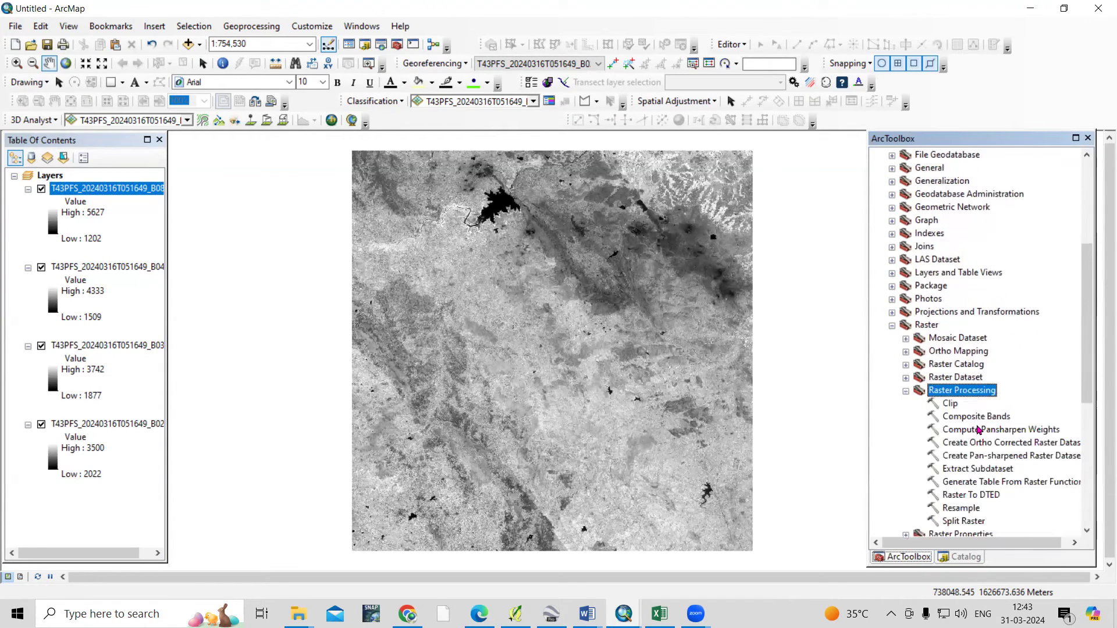
scroll(990, 387, "down", 1)
left_click(993, 377)
double_click(993, 377)
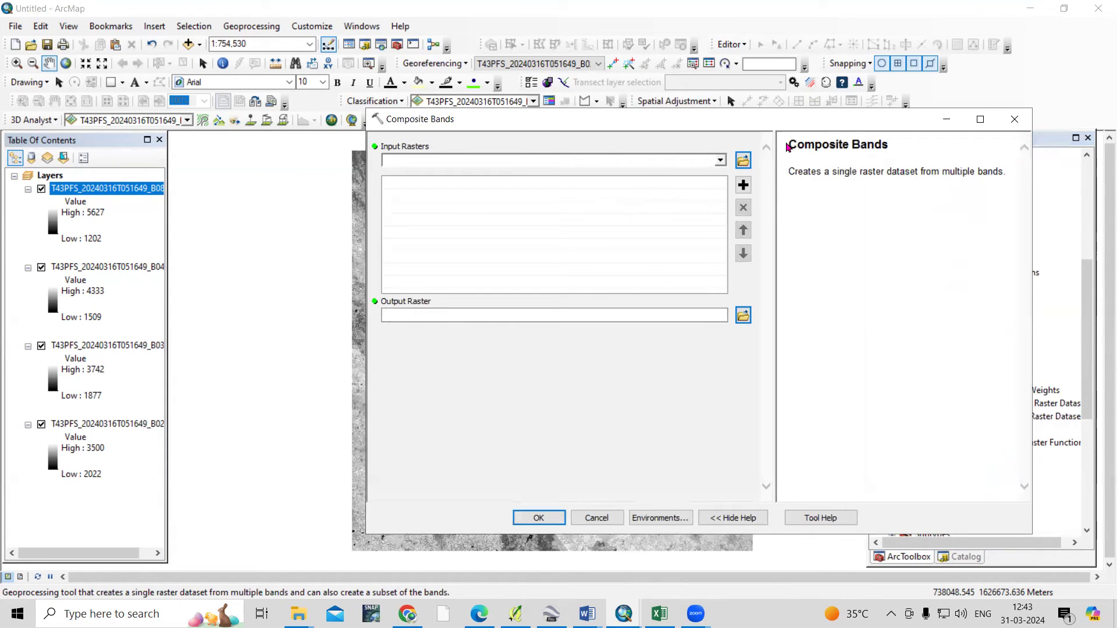
Composite bands B02, B03, B04 and B08 into one raster output to Default.gdb
left_click_drag(168, 425, 248, 425)
left_click_drag(148, 424, 500, 248)
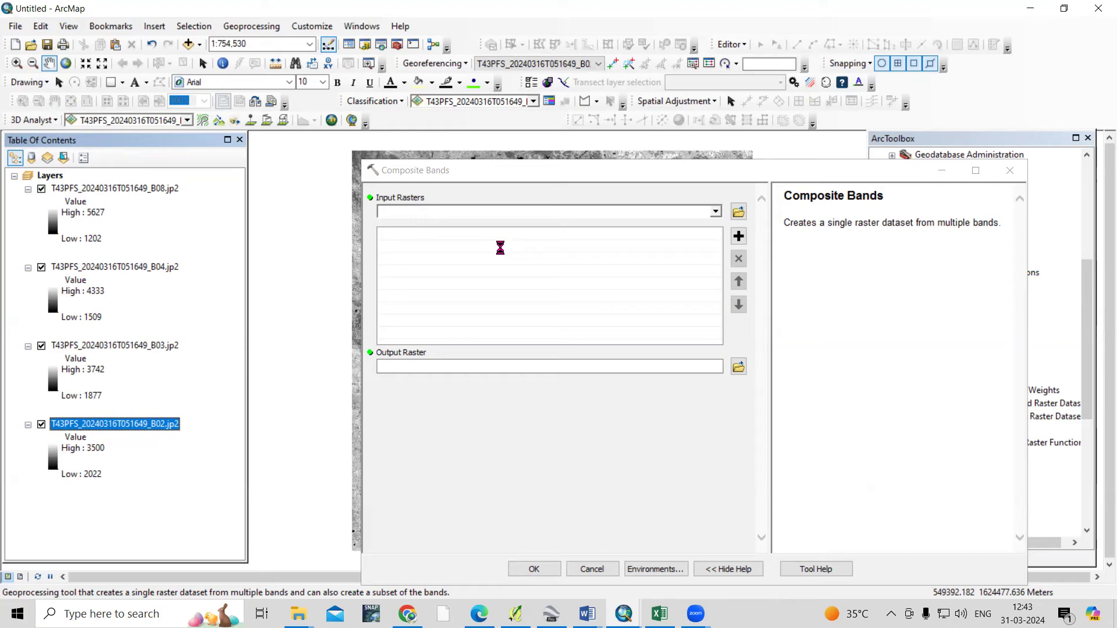
left_click_drag(149, 350, 487, 293)
left_click_drag(116, 269, 427, 288)
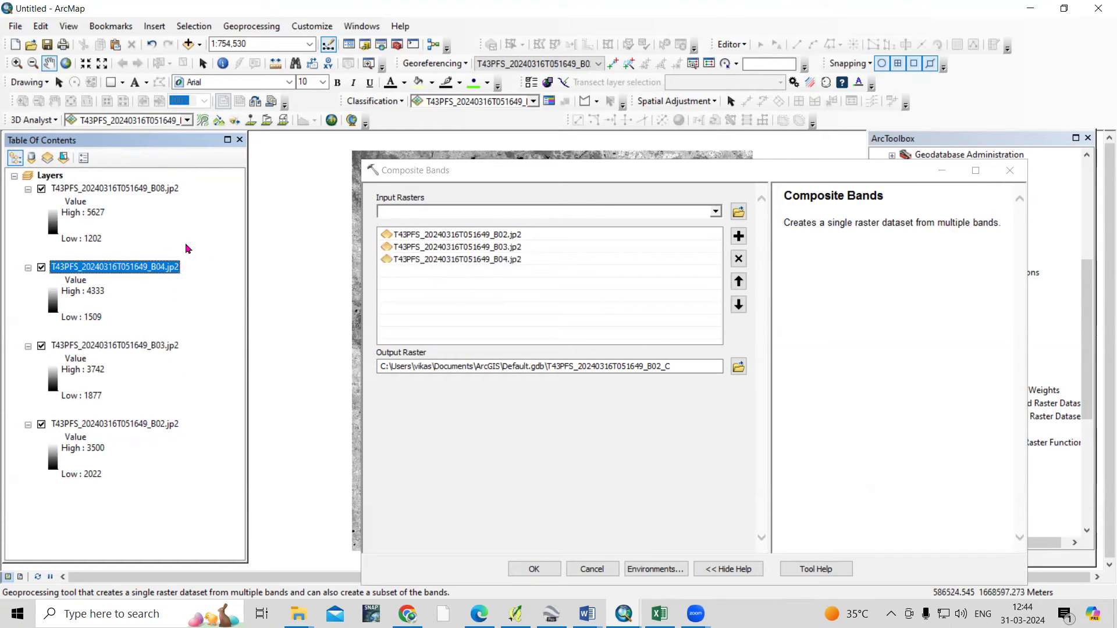
left_click_drag(111, 188, 489, 318)
left_click(605, 365)
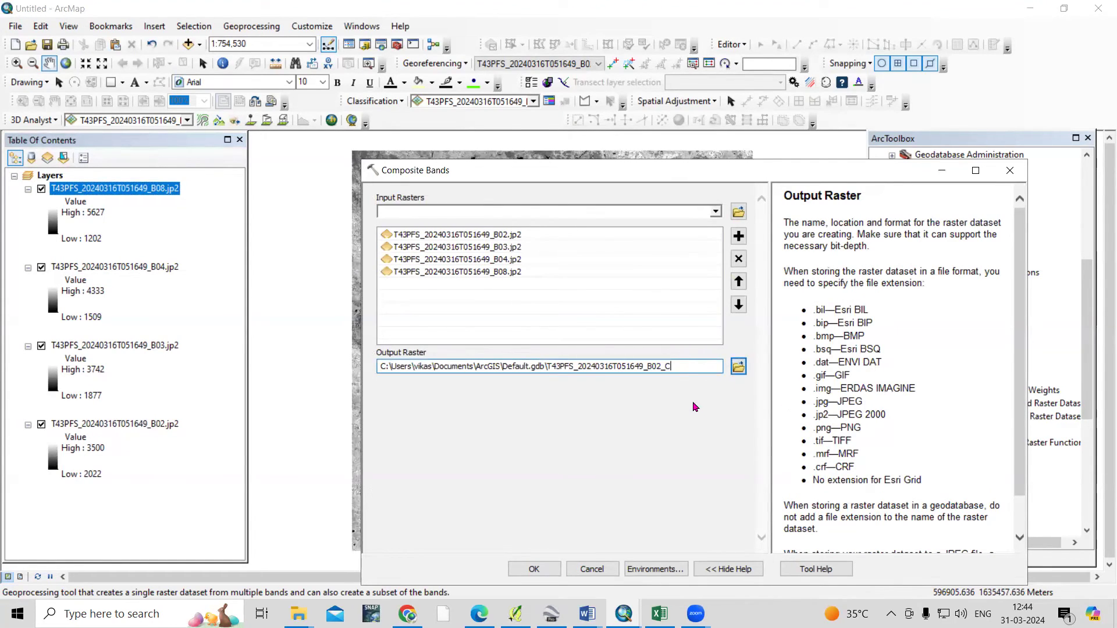
left_click(532, 569)
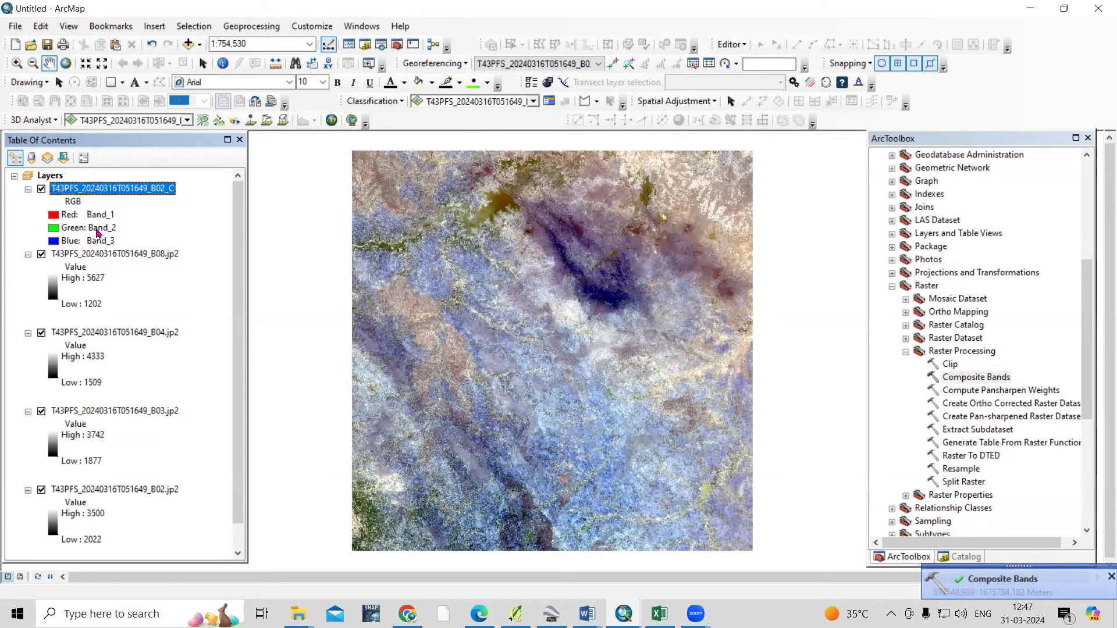
Set the composite's RGB symbology to Band_3 red, Band_2 green, Band_1 blue and apply
right_click(142, 188)
left_click(225, 404)
left_click(541, 153)
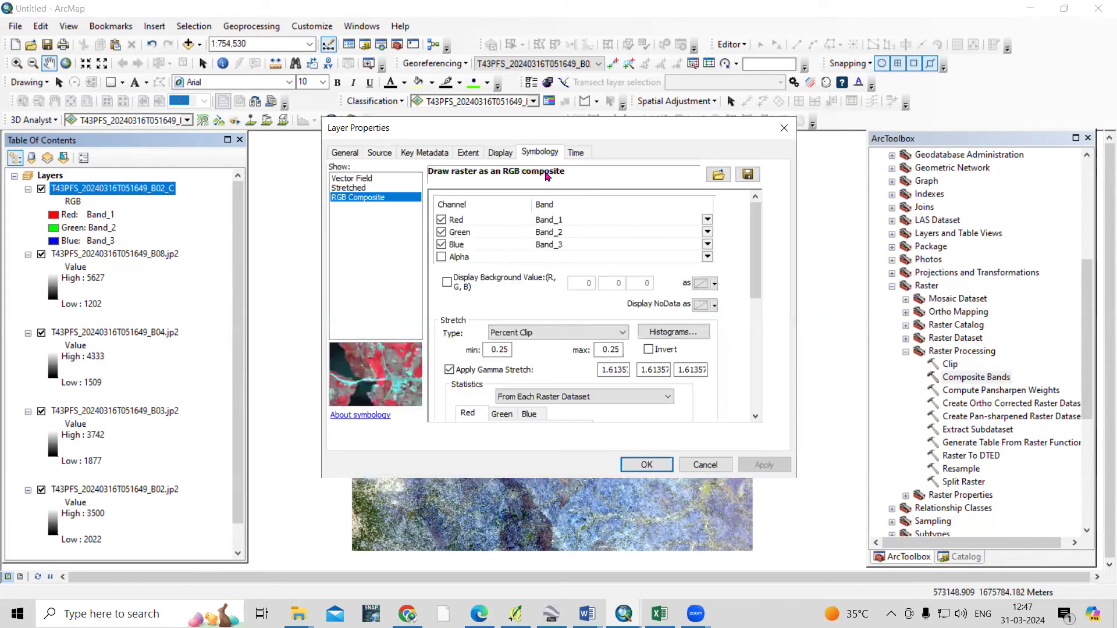
left_click(707, 219)
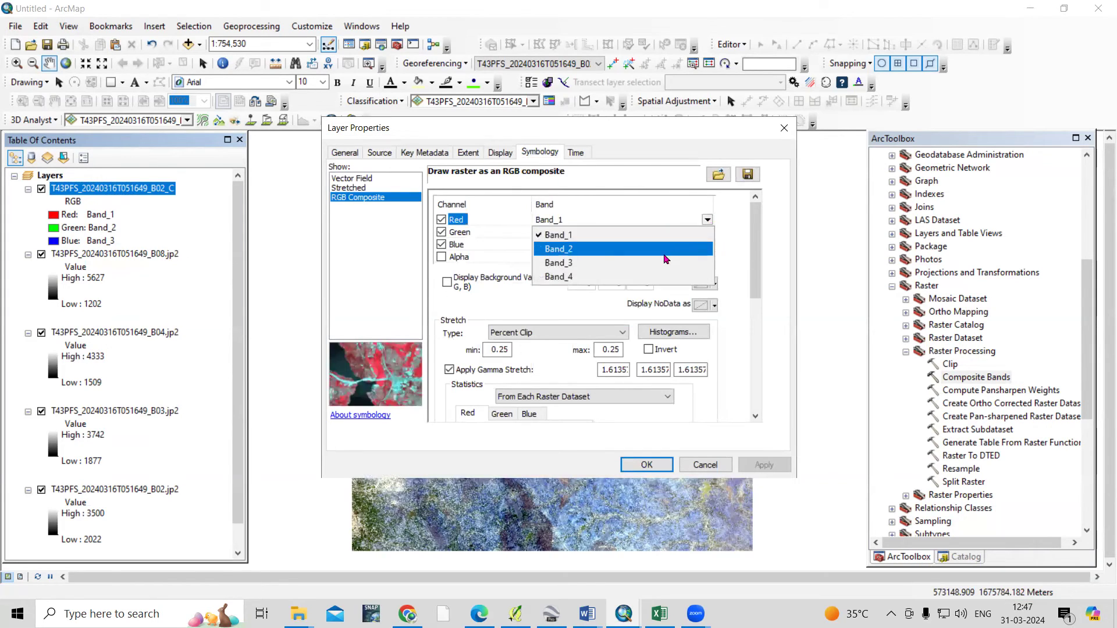
left_click(662, 263)
left_click(708, 232)
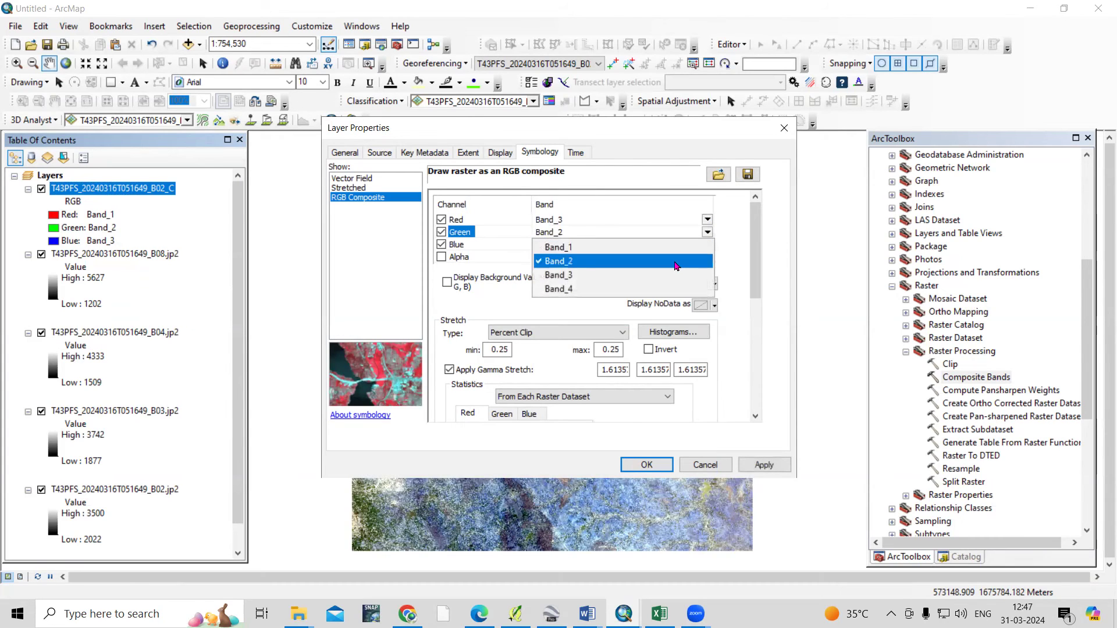
left_click(692, 261)
left_click(690, 245)
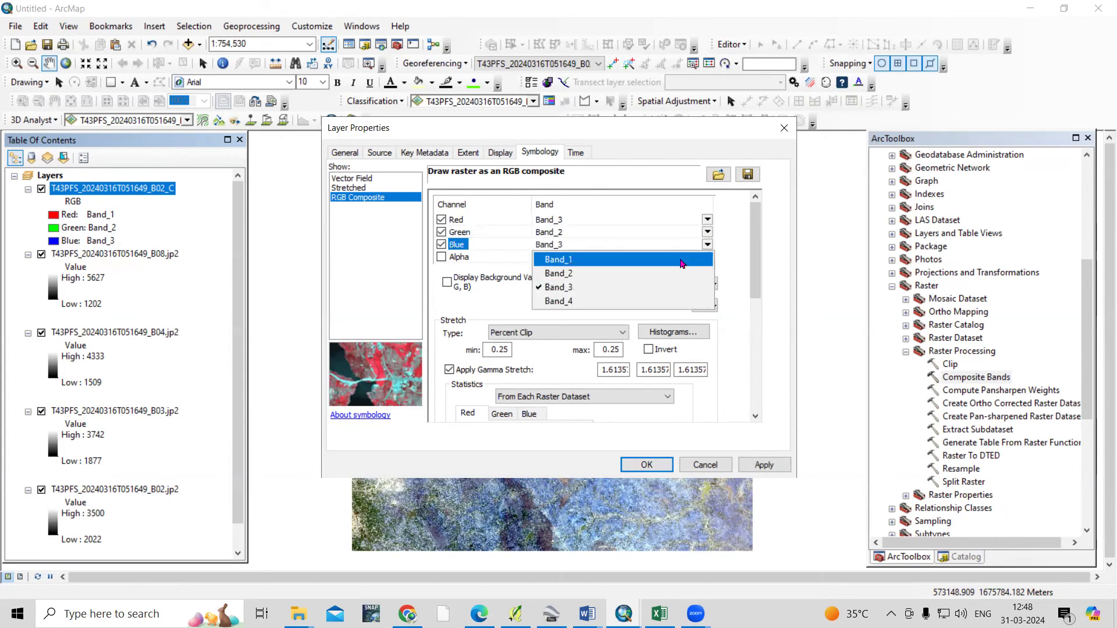
left_click(681, 259)
left_click(762, 464)
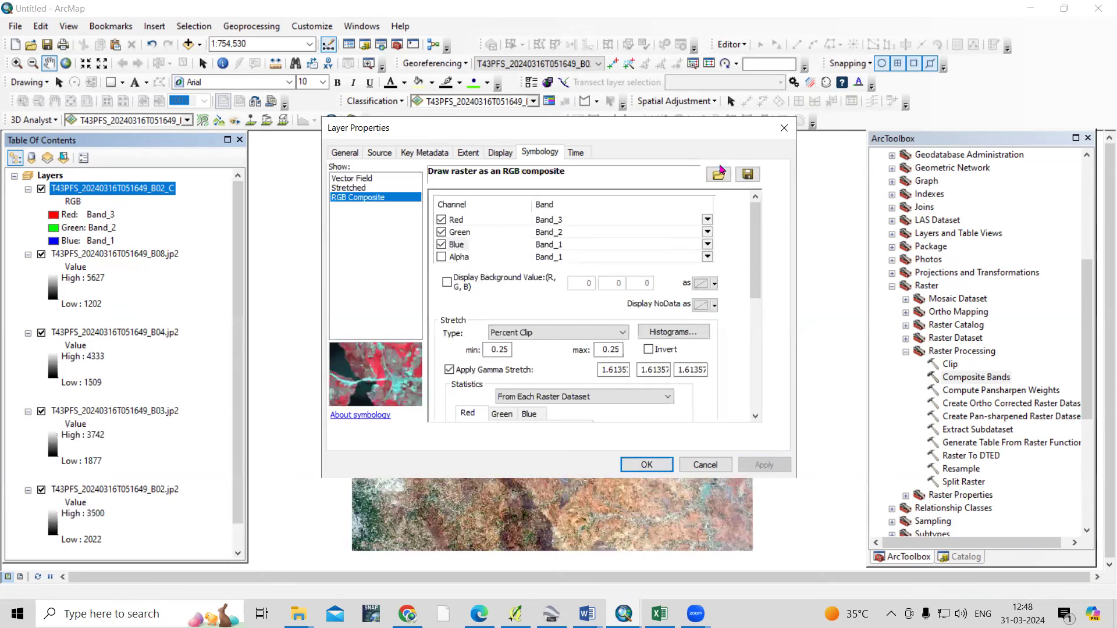
left_click(719, 173)
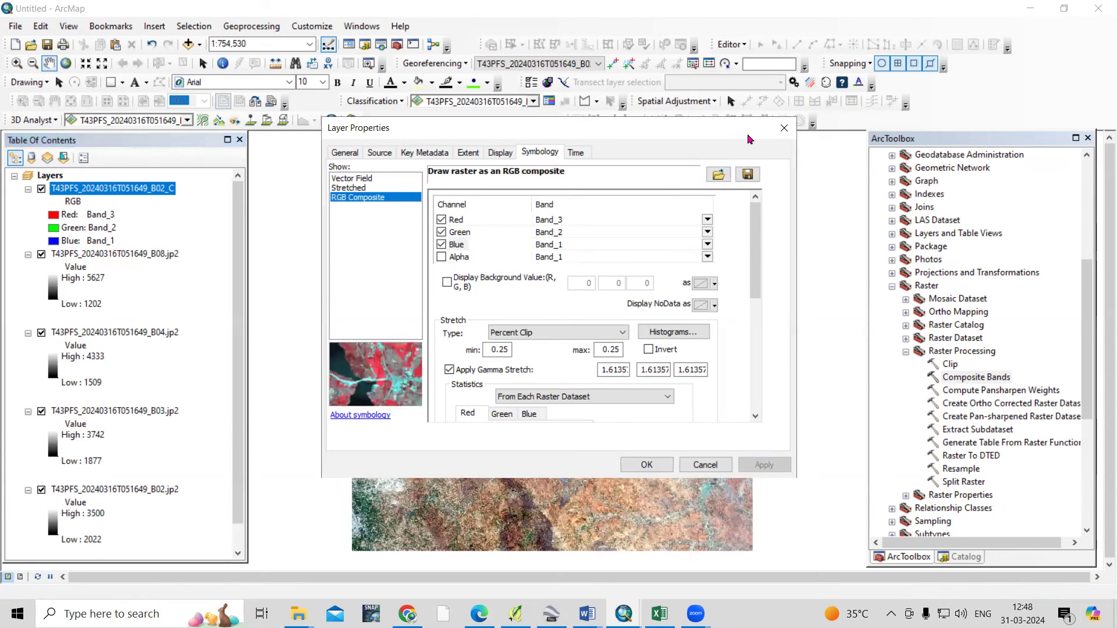
left_click_drag(748, 133, 1116, 170)
left_click(1018, 501)
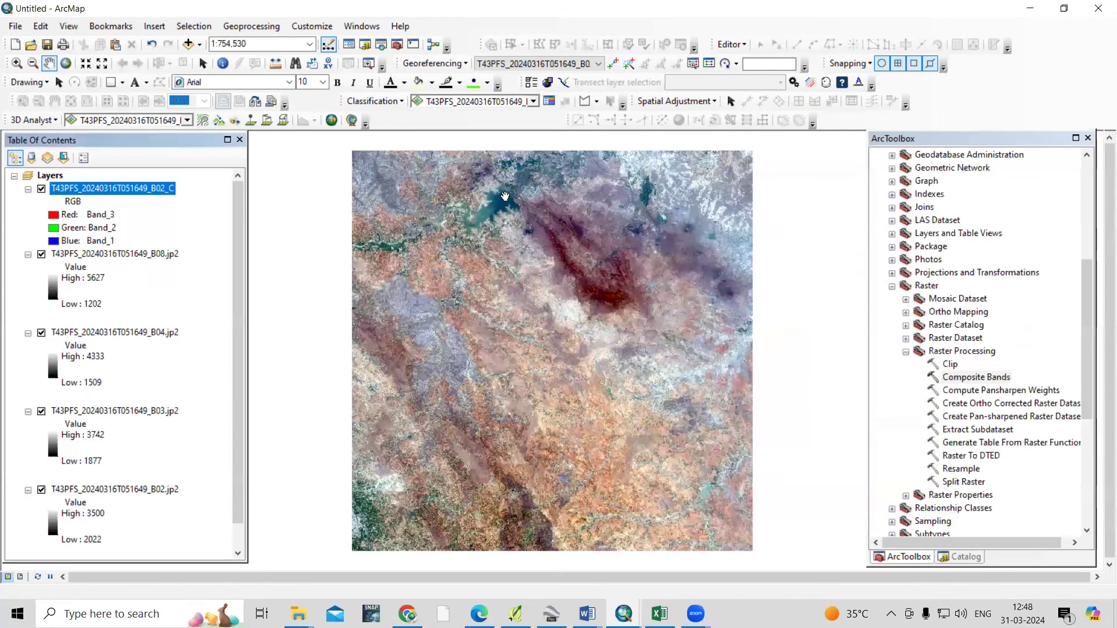
Zoom the map, then reopen the composite layer's symbology to reassign the red band
scroll(504, 194, "down", 2)
scroll(504, 194, "up", 2)
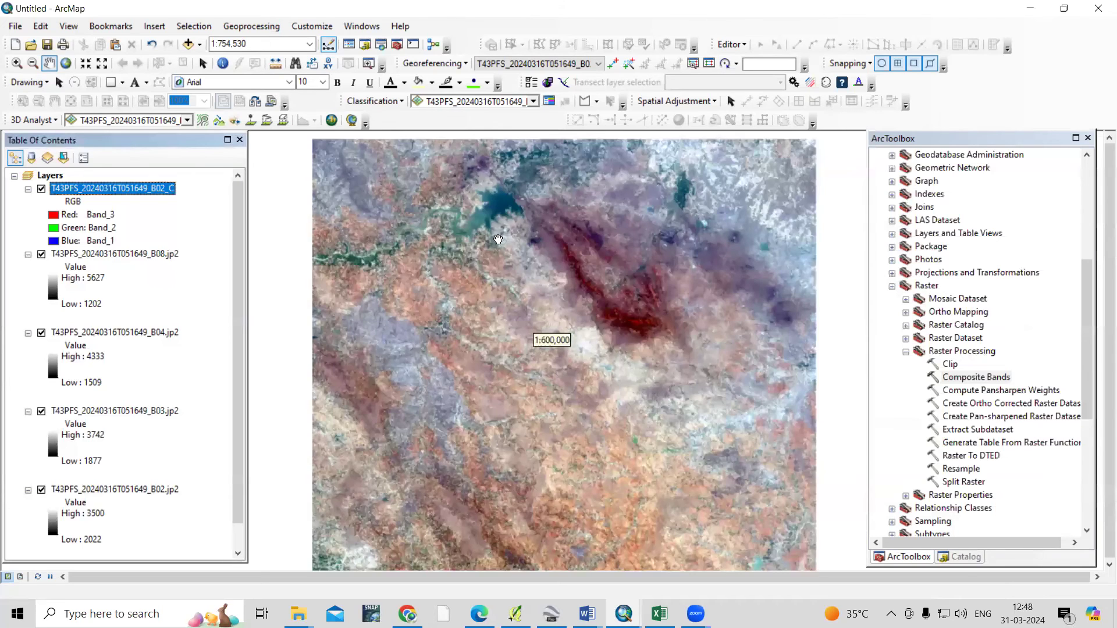
scroll(516, 225, "up", 1)
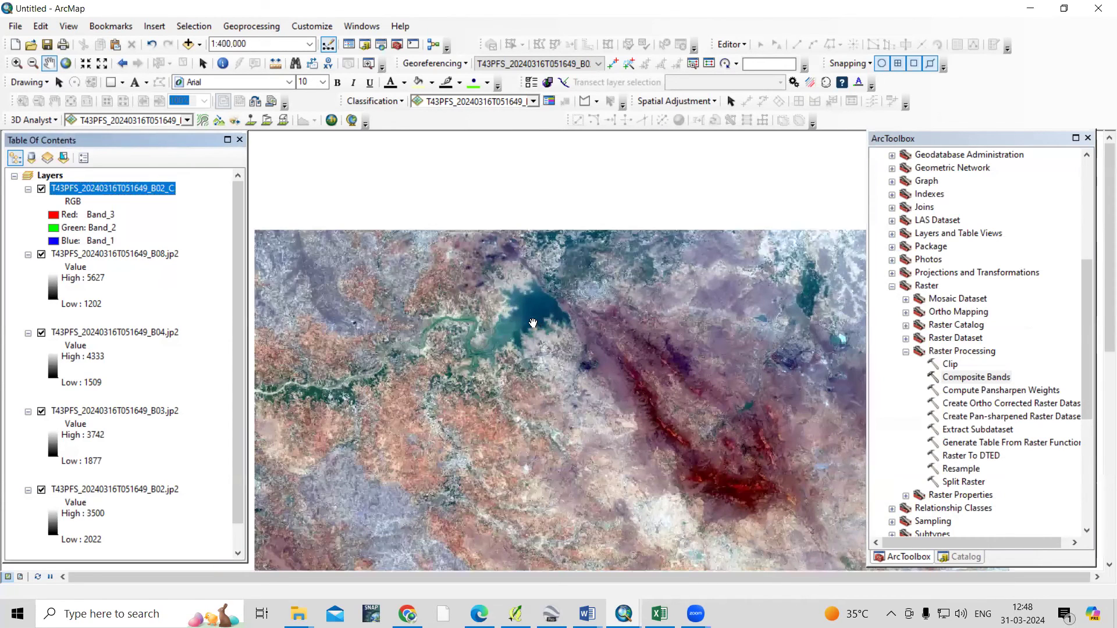
scroll(523, 299, "up", 1)
right_click(110, 196)
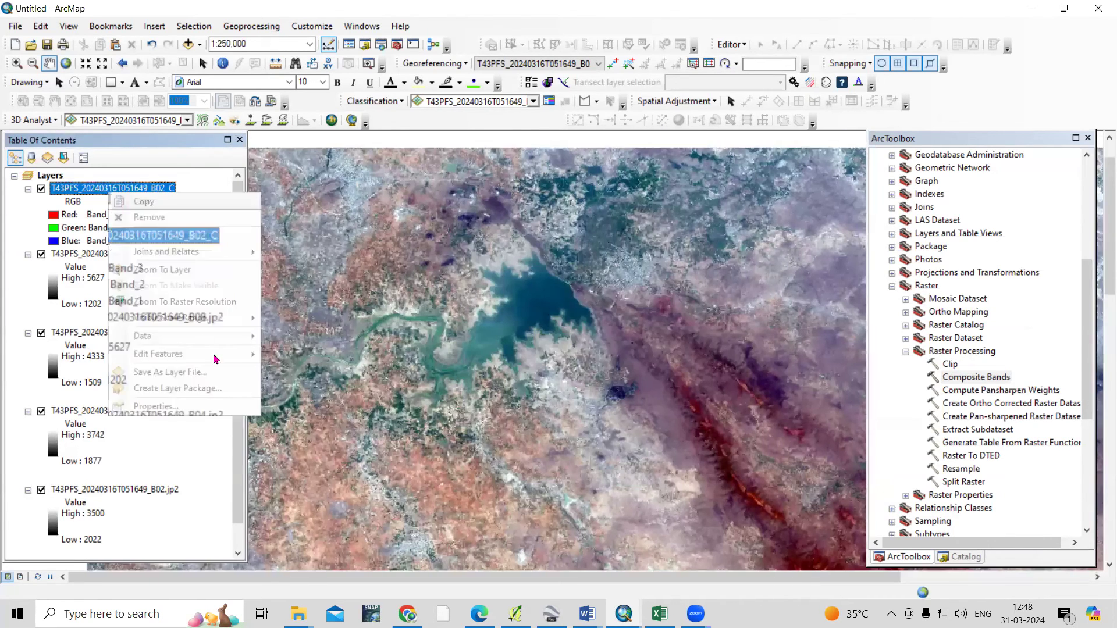
left_click(221, 408)
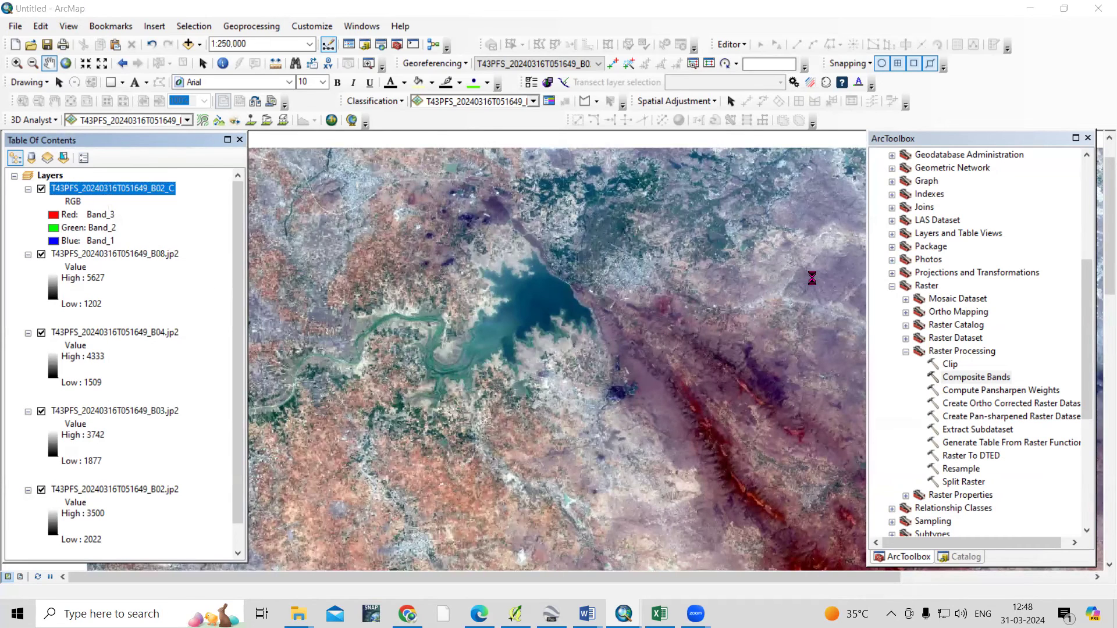
left_click(707, 233)
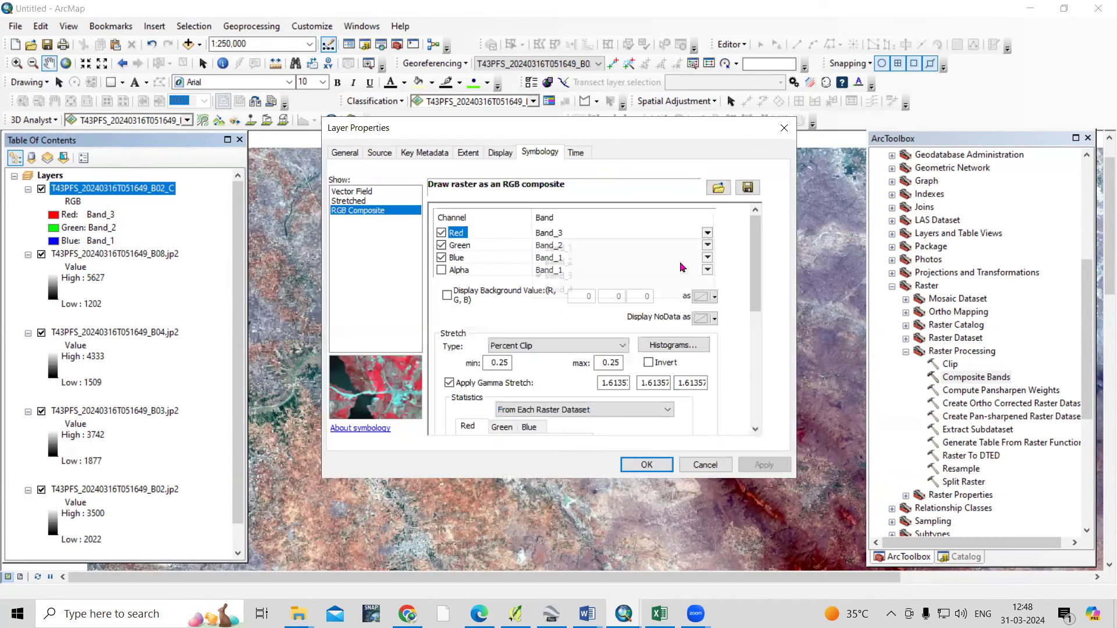
Reassign the composite to Band_4 red, Band_3 green, Band_2 blue and apply
left_click(650, 290)
left_click(707, 245)
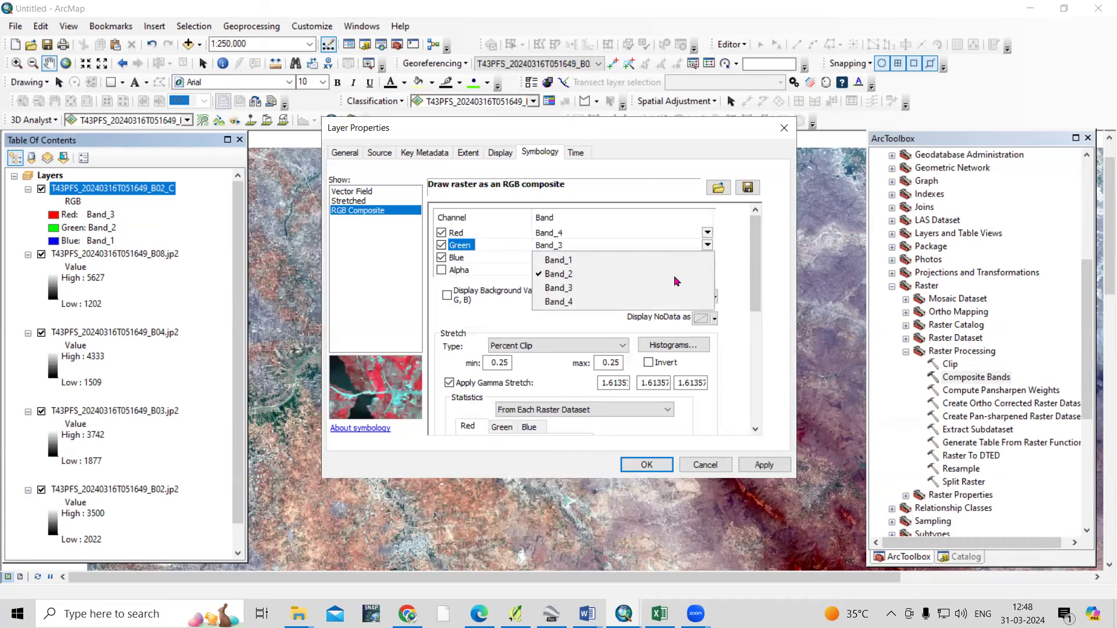
left_click(696, 287)
left_click(706, 258)
left_click(698, 289)
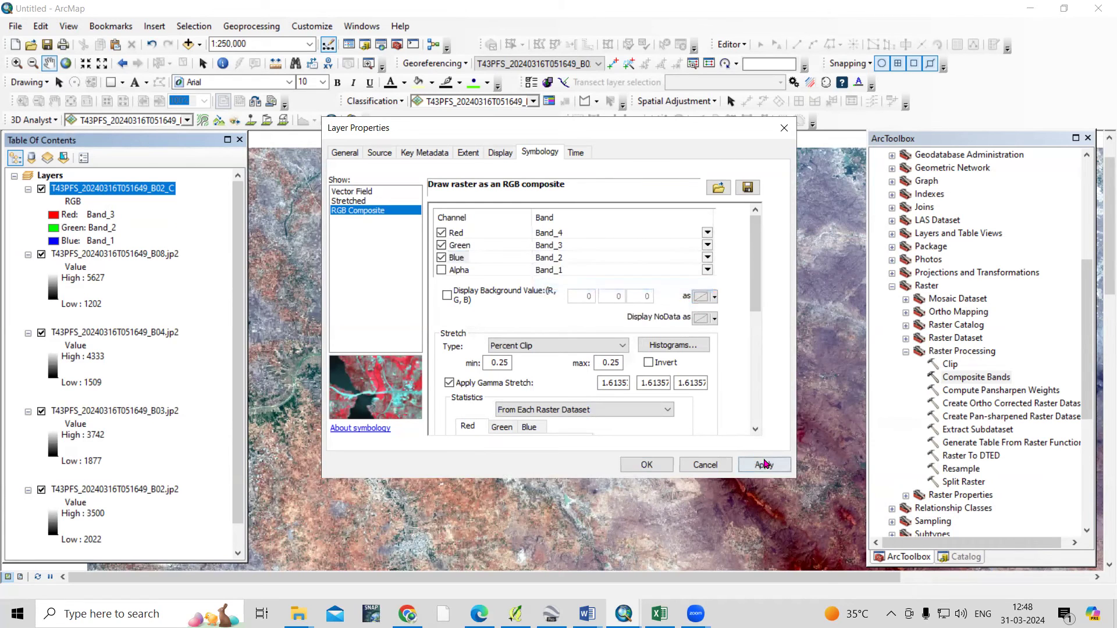
left_click(763, 464)
left_click(664, 467)
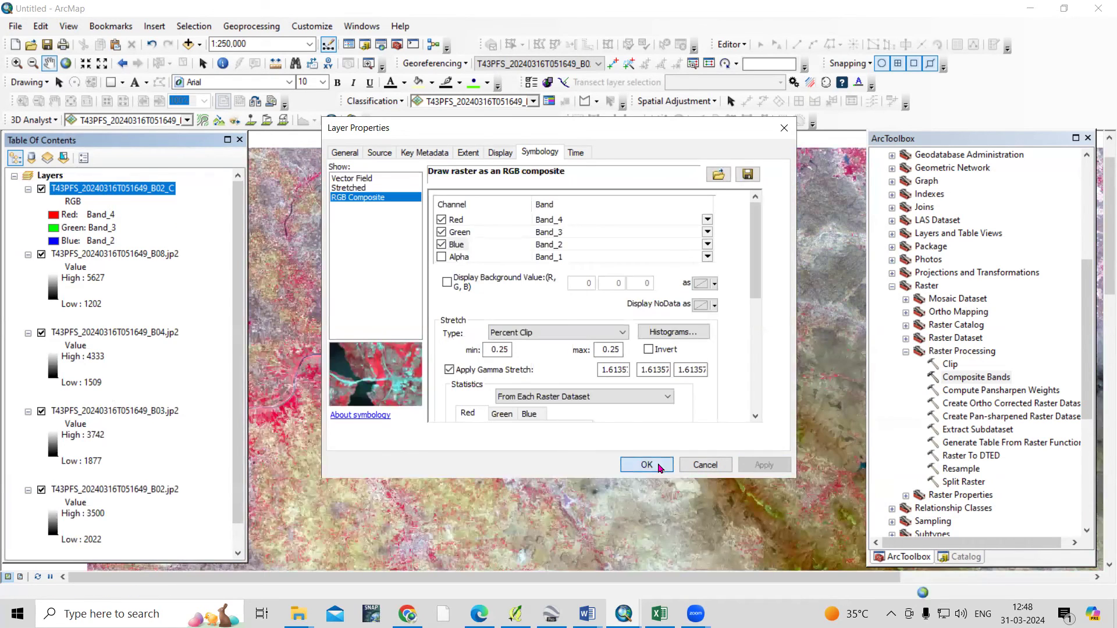
Pan and zoom around the false-colour composite to inspect the lake area
left_click_drag(726, 316, 742, 286)
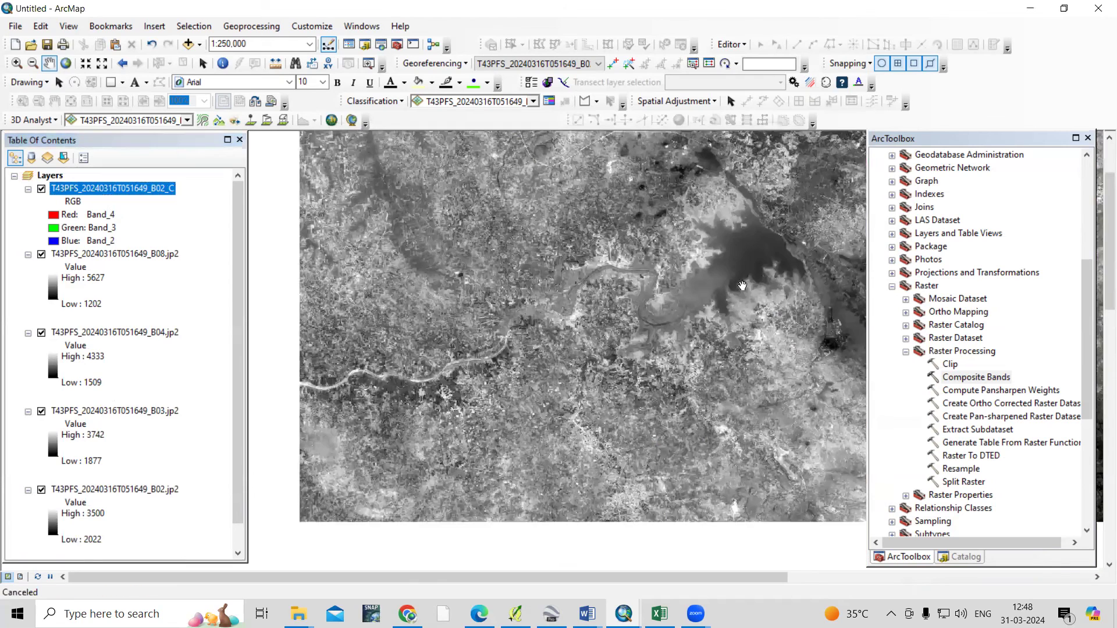
left_click_drag(781, 238, 748, 267)
left_click_drag(644, 321, 674, 305)
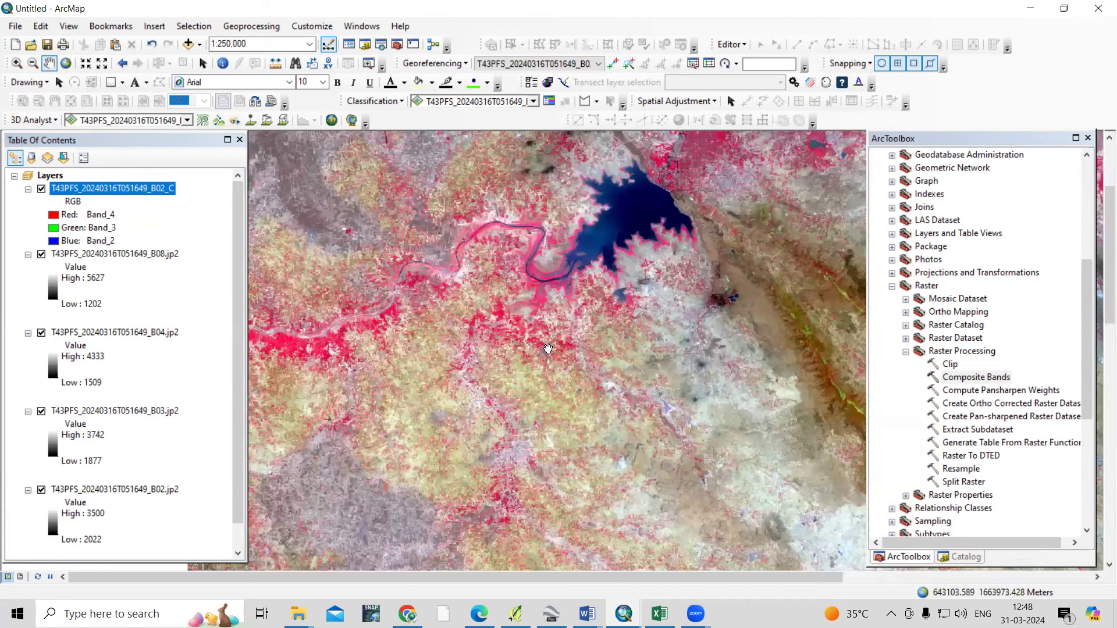
left_click_drag(548, 349, 465, 301)
scroll(465, 301, "up", 4)
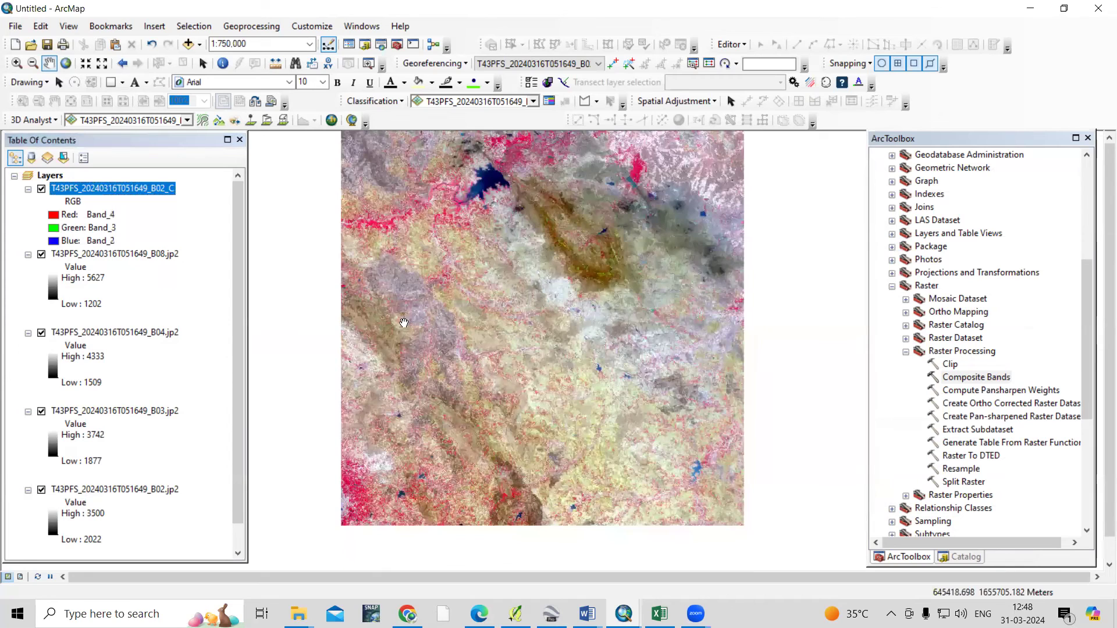
left_click_drag(507, 273, 481, 291)
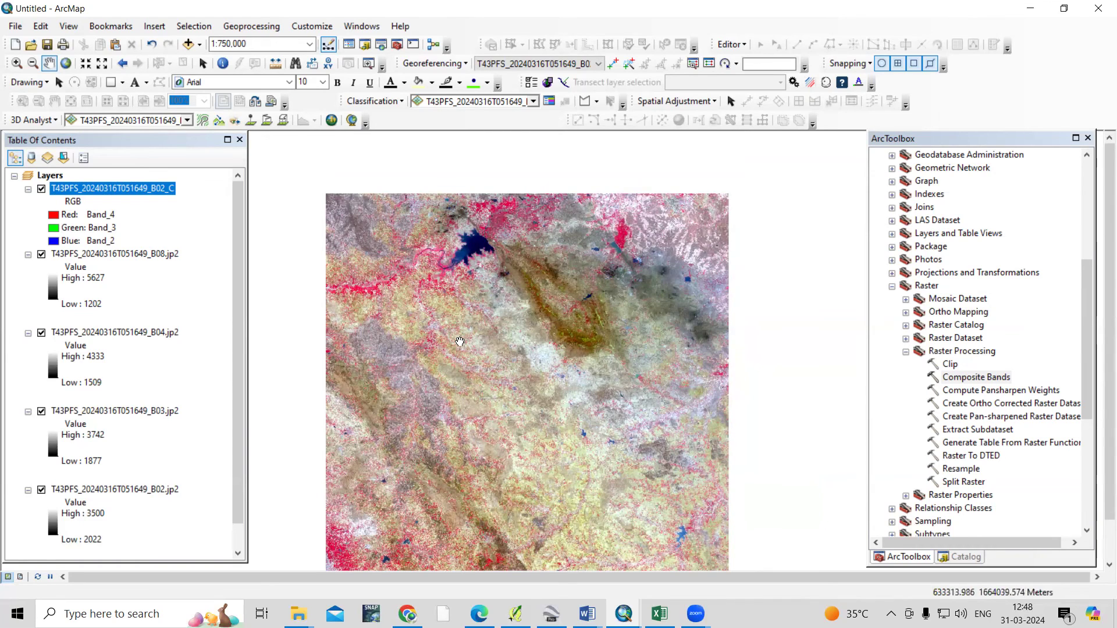
left_click_drag(526, 405, 553, 351)
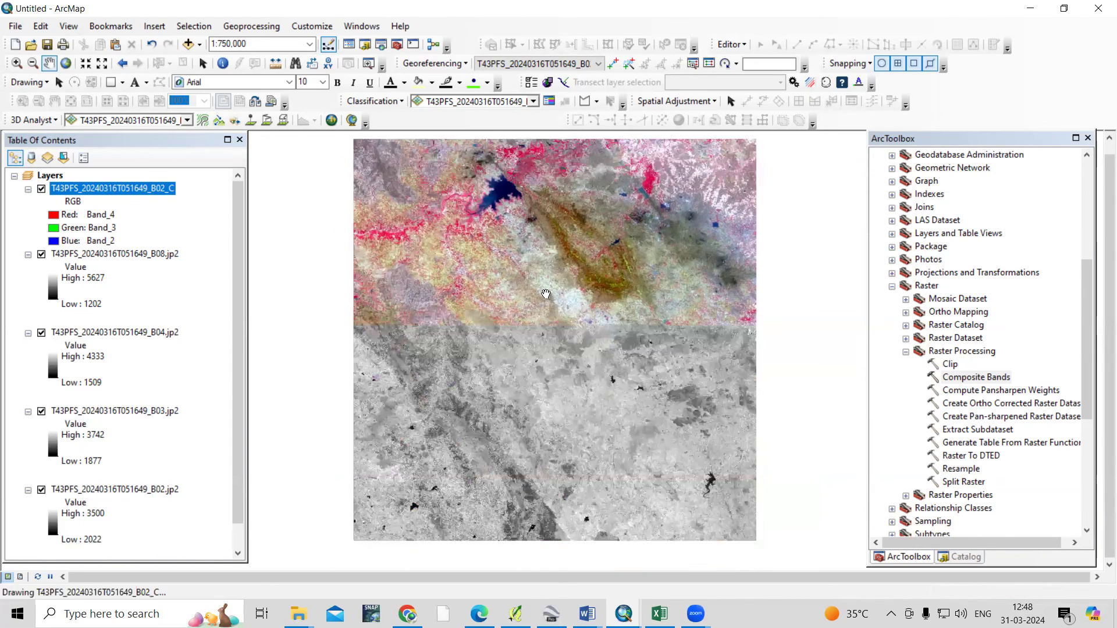